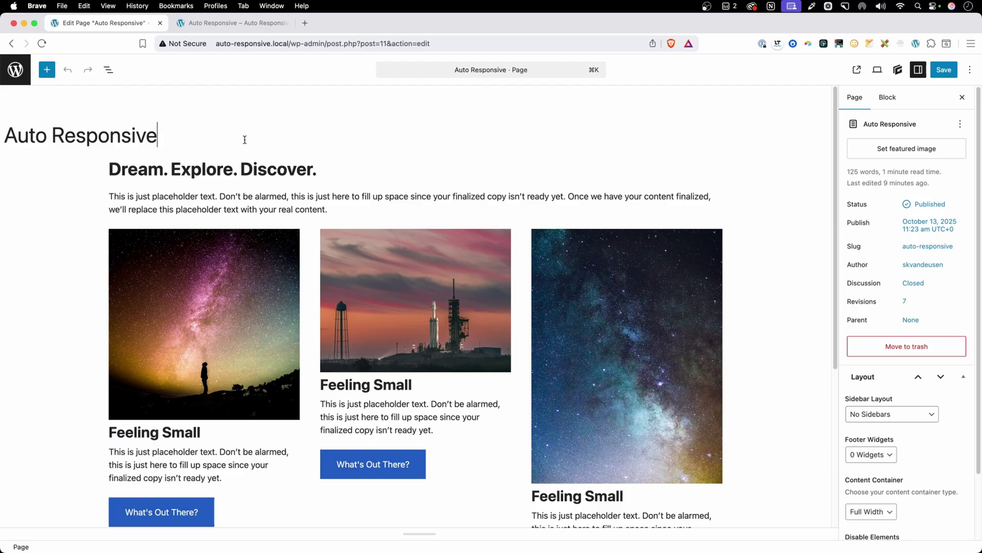
- Preview the "Dream. Explore. Discover." headline's page layout at tablet and mobile sizes, and return to all screens
left_click(267, 169)
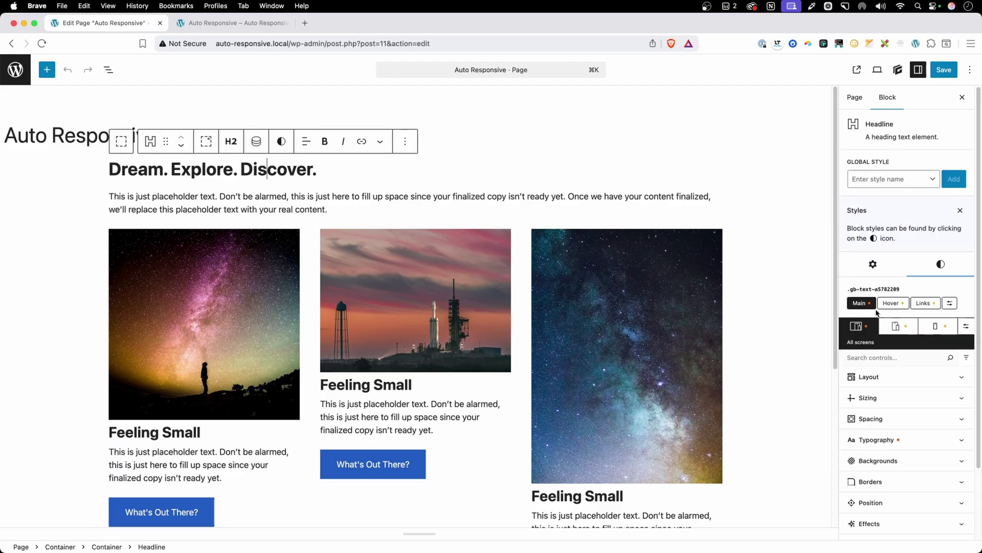
left_click(893, 325)
left_click(929, 329)
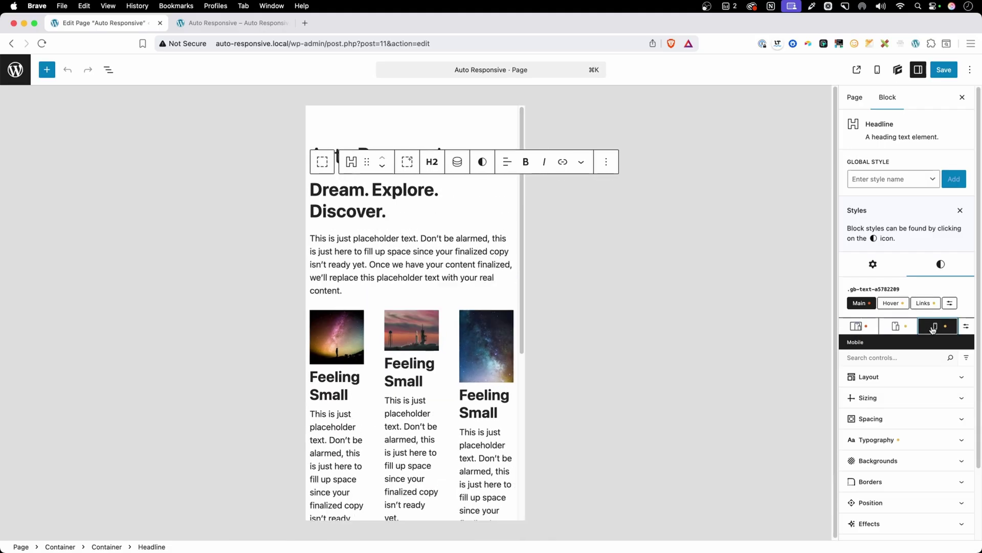
left_click(909, 330)
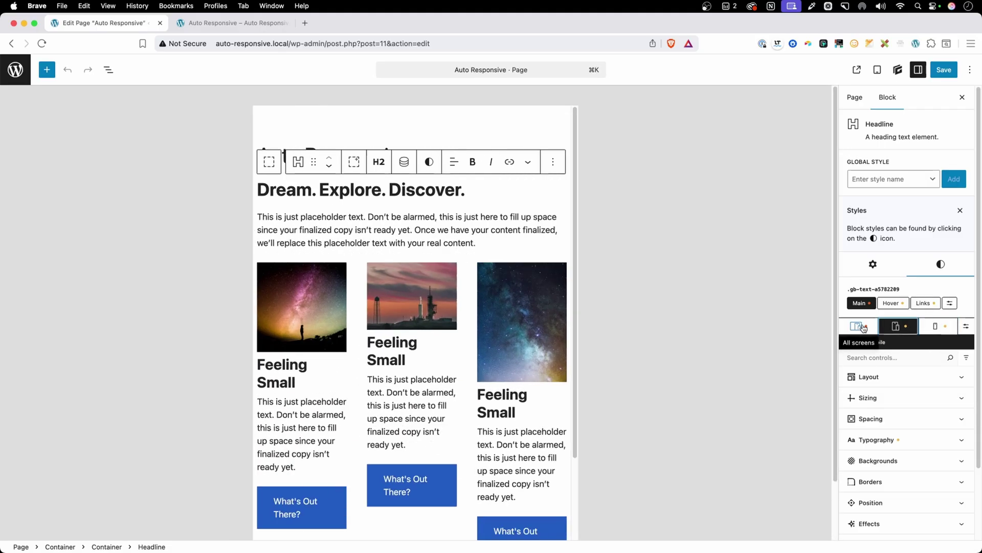
left_click(856, 326)
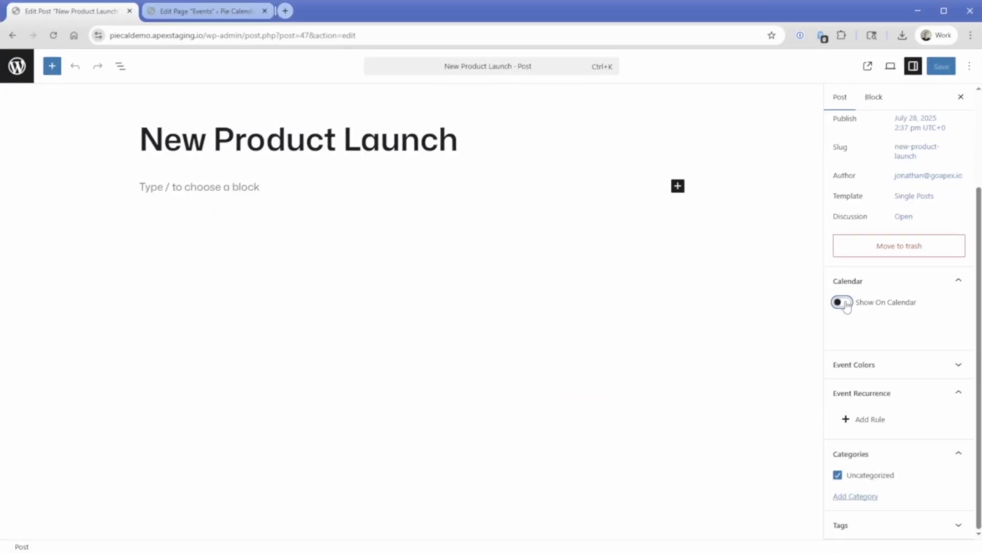
- Show the New Product Launch post on the calendar with a start date of August 5, 2025
left_click(845, 303)
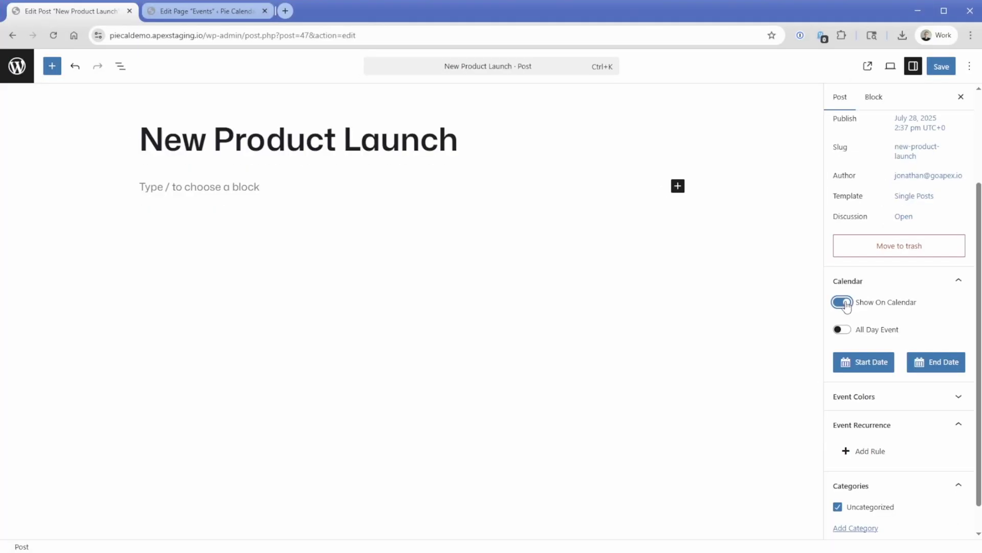
left_click(864, 362)
left_click(967, 184)
left_click(887, 225)
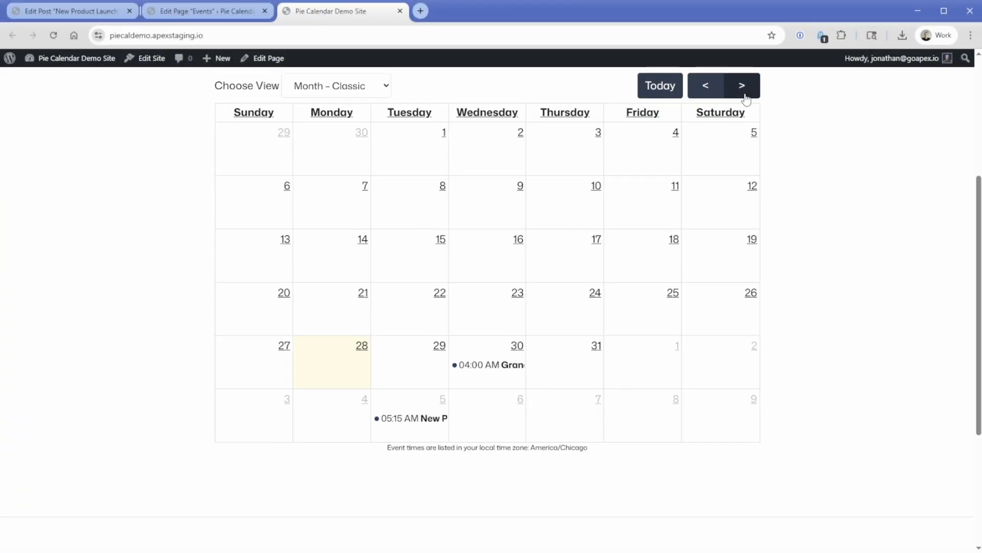
- Advance the Events calendar to August, open the New Product Launch event, and look through the July 2025 calendar
left_click(743, 87)
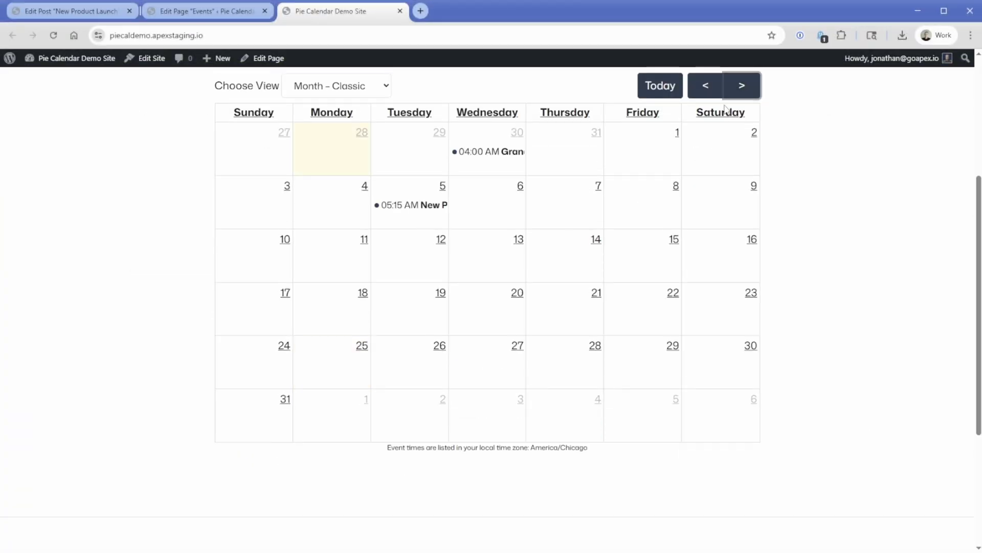
left_click(418, 206)
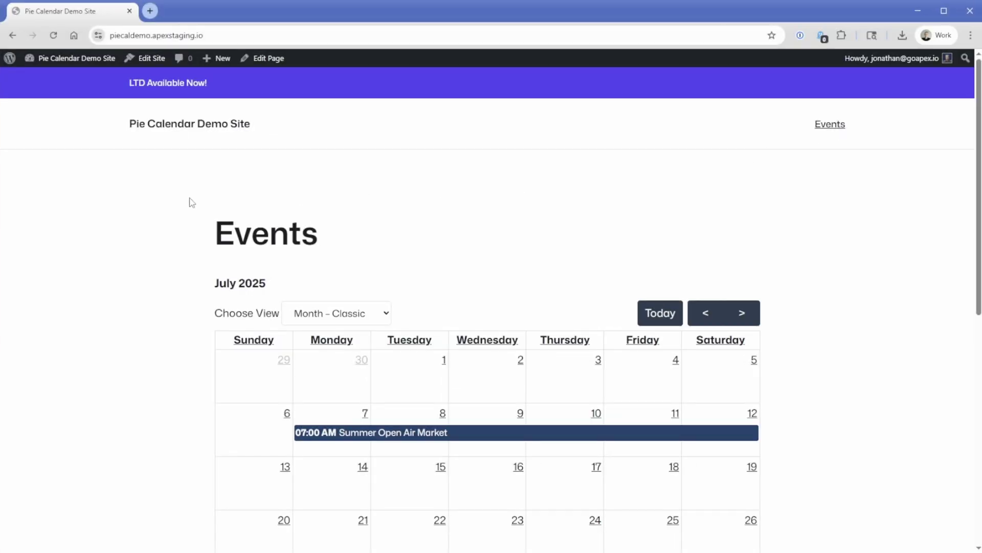
scroll(180, 246, "down", 4)
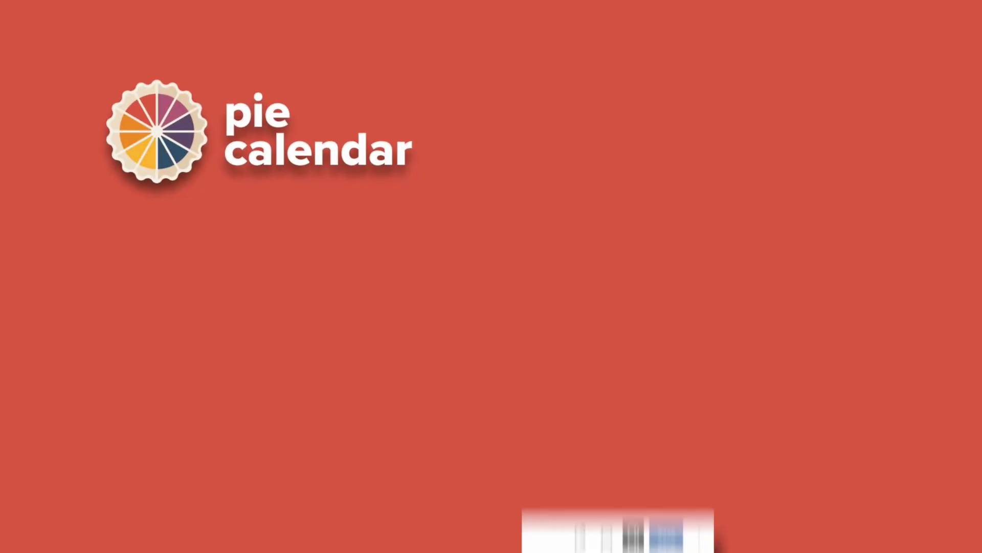
- Go through the event recurrence rule's type and frequency options, and choose Blackout Date/Range as the type
left_click(629, 371)
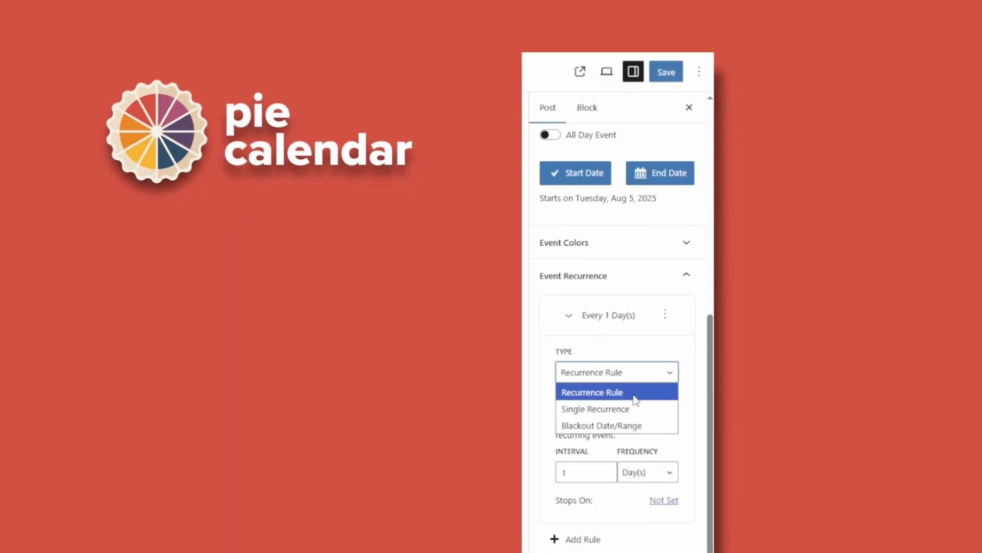
left_click(637, 393)
left_click(633, 472)
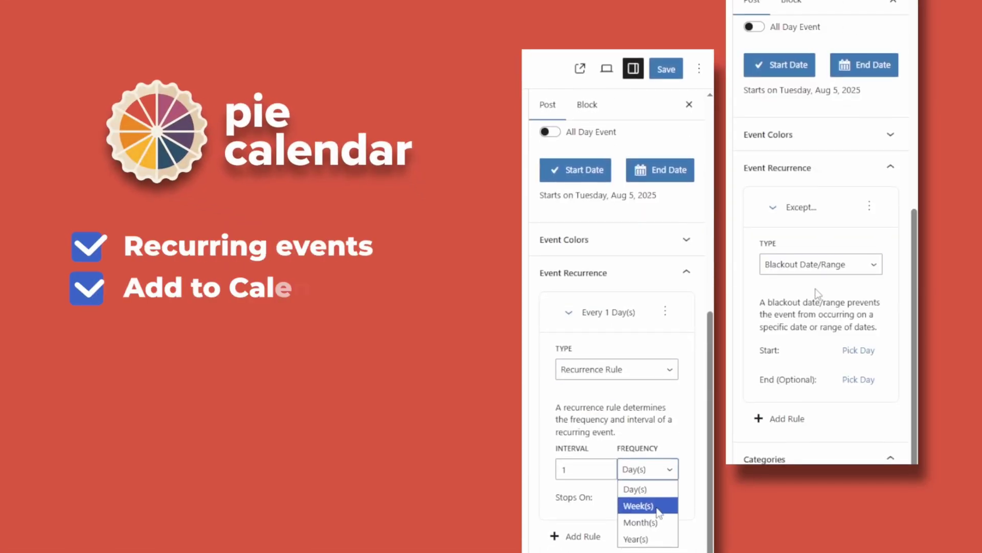
left_click(616, 367)
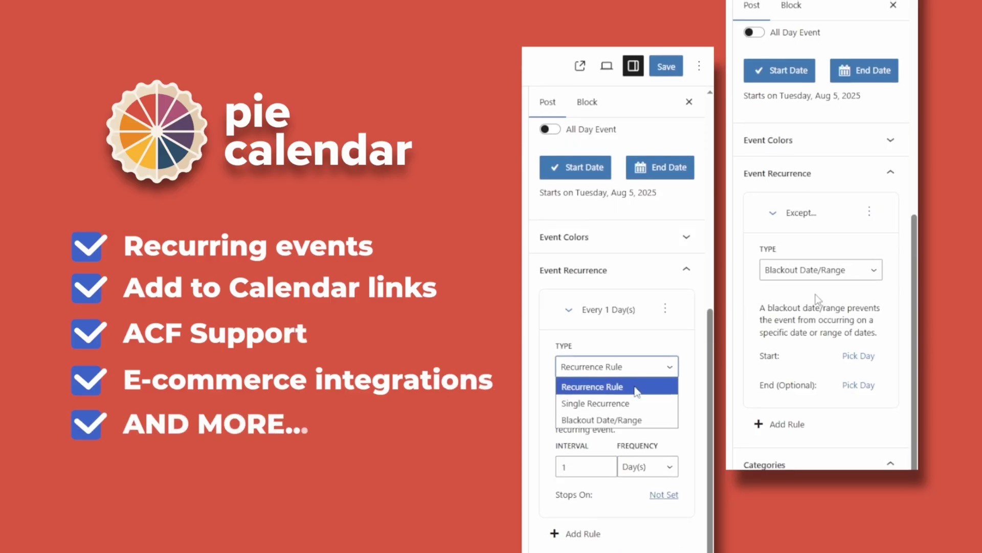
left_click(654, 419)
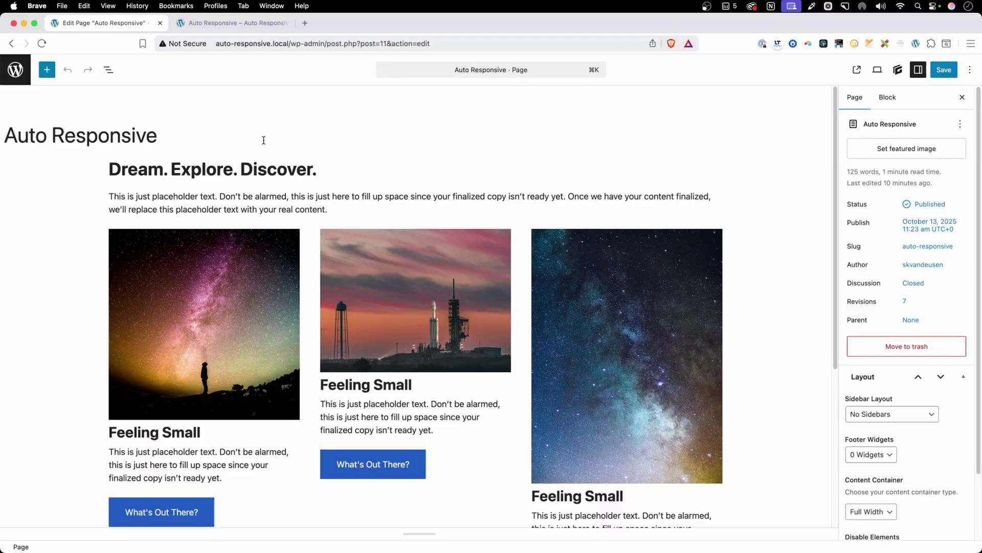
- Examine the Auto Responsive page's block structure by expanding the Section and Wrapper containers and selecting the Card Grid
left_click(107, 70)
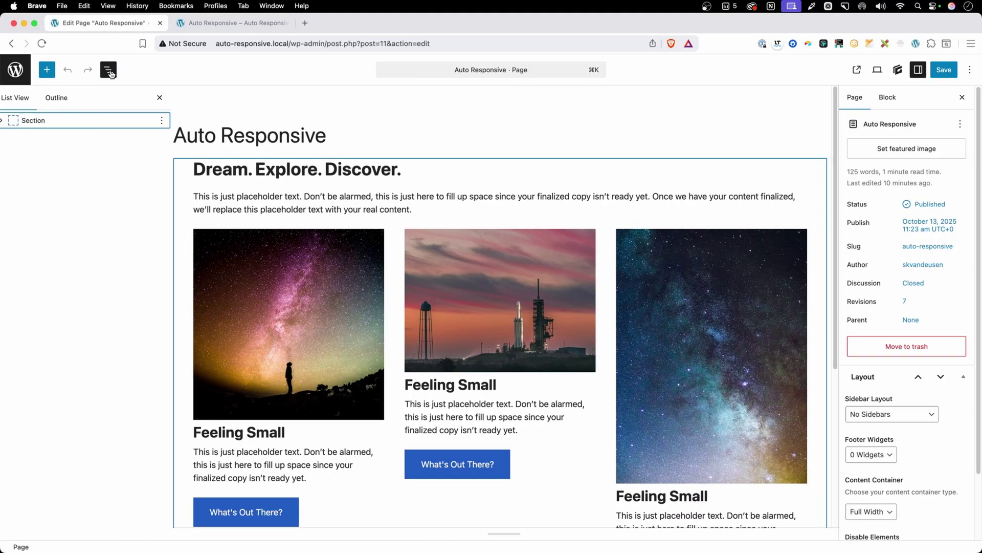
left_click(36, 123)
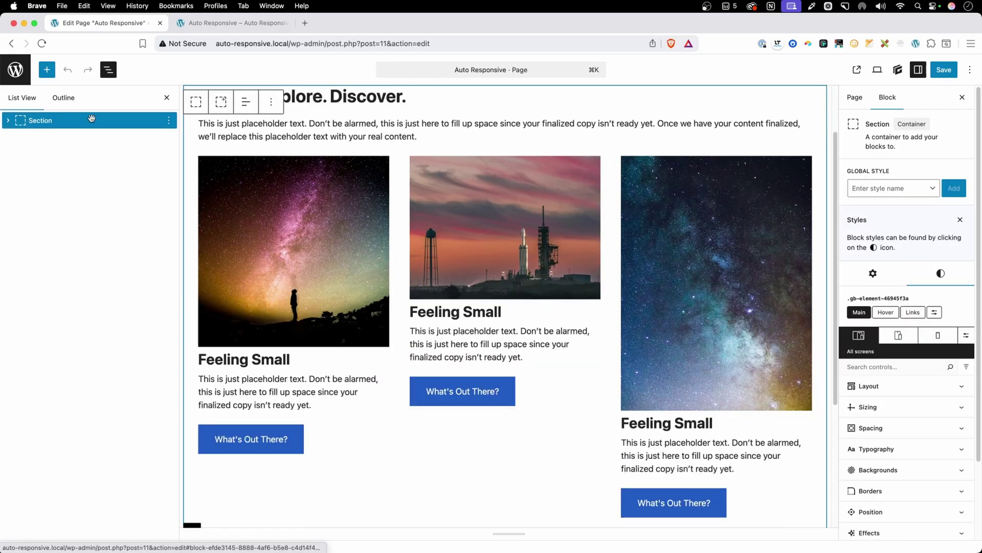
left_click(7, 120)
left_click(36, 137)
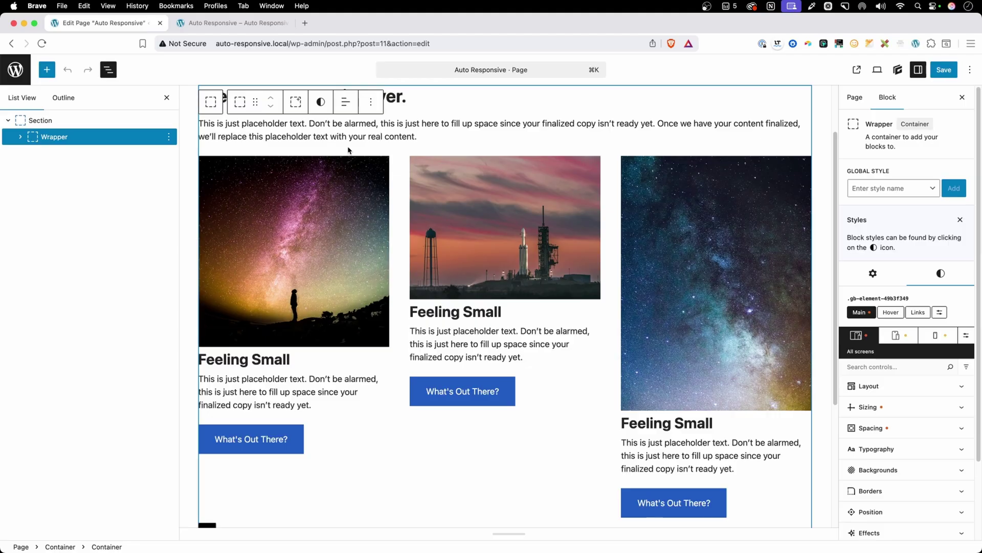
left_click(20, 136)
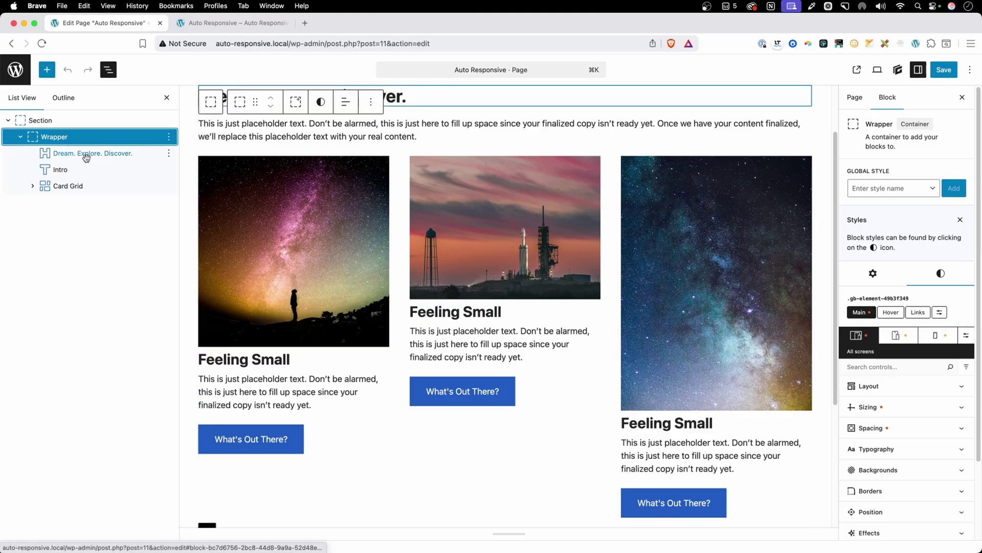
left_click(87, 186)
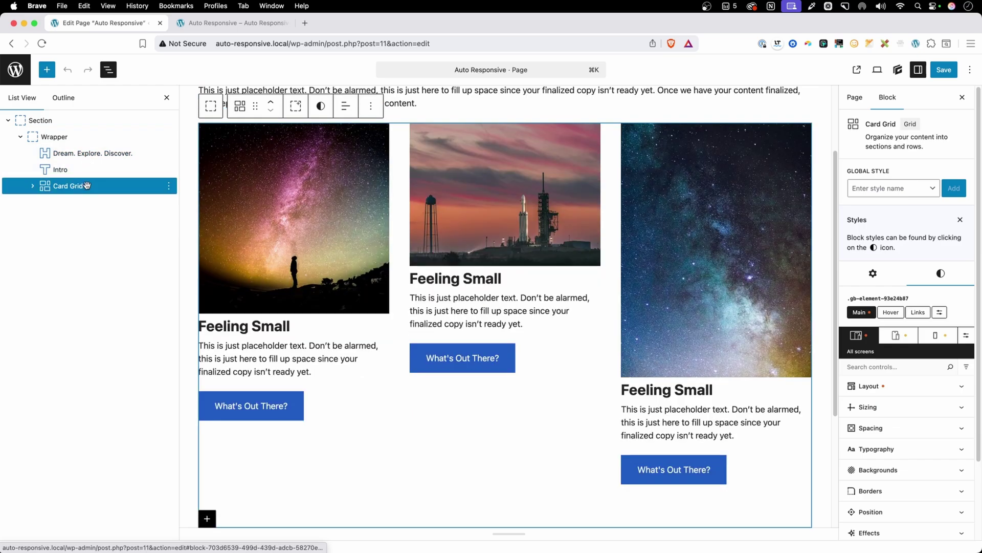
- Inspect the live Auto Responsive page in the responsive preview and narrow its viewport to about 1826 px
left_click(225, 24)
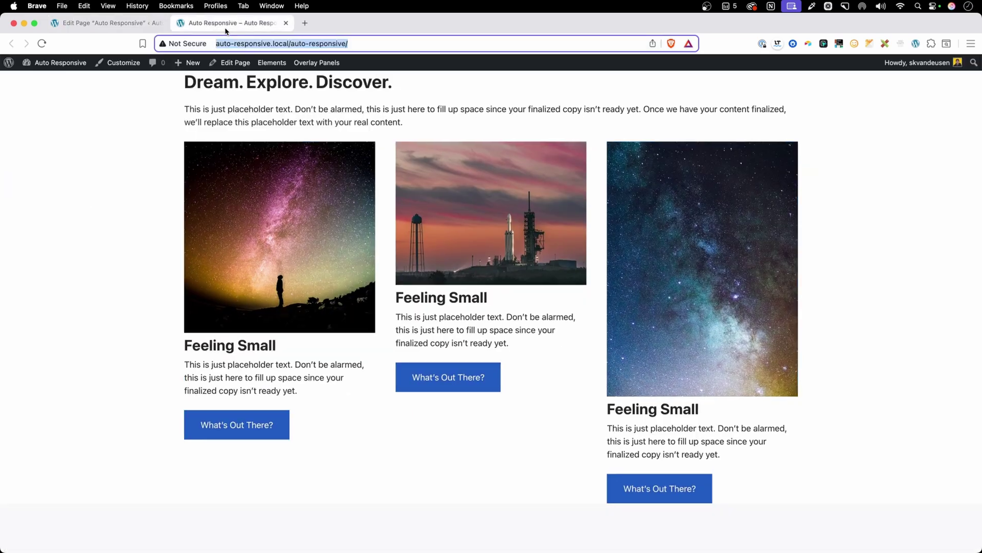
right_click(107, 137)
left_click(154, 302)
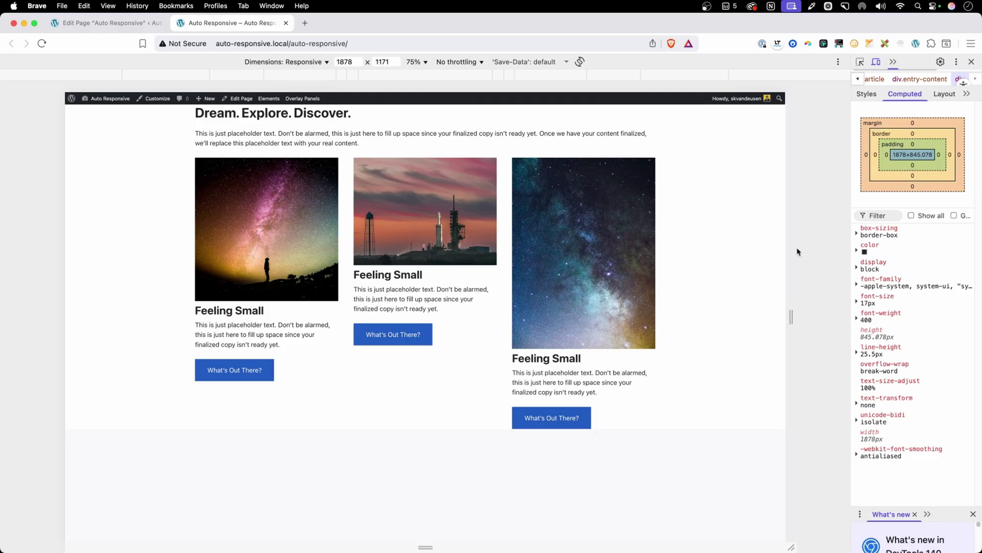
mouse_move(791, 248)
left_mouse_down()
mouse_move(681, 245)
mouse_move(647, 262)
mouse_move(564, 255)
mouse_move(782, 259)
left_mouse_up()
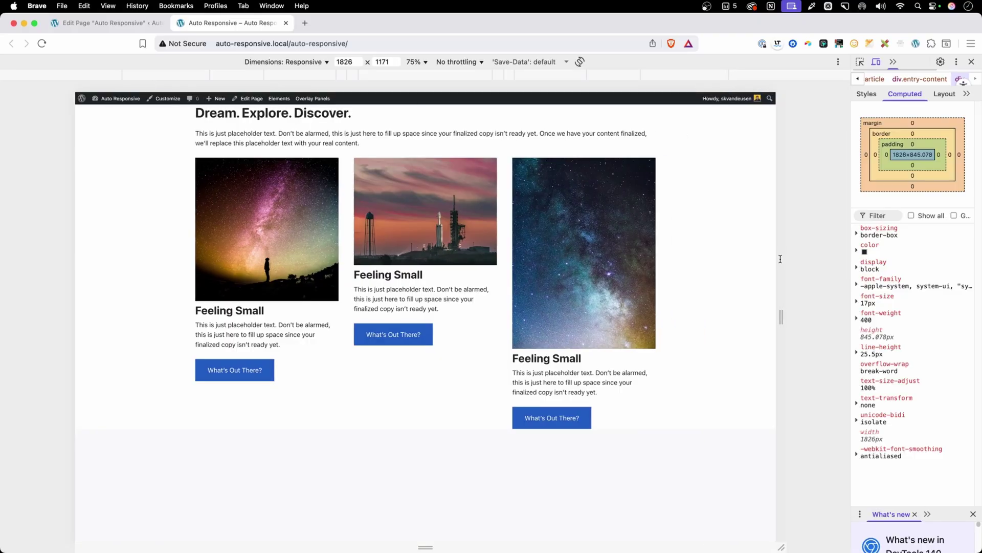
- Set the Section container's all-screens padding to 80 px top and bottom and 40 px left and right, and save the page
left_click(84, 23)
left_click(605, 253)
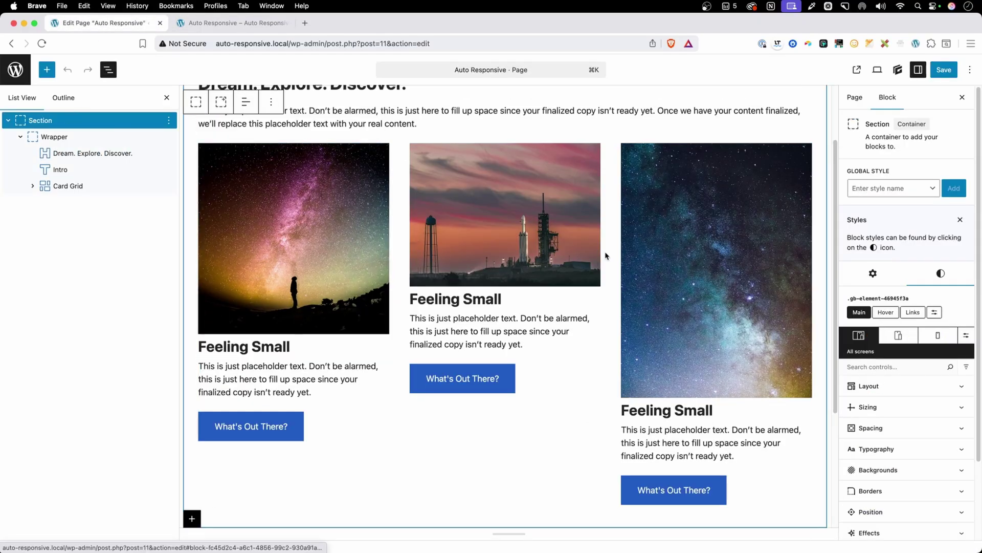
left_click(921, 426)
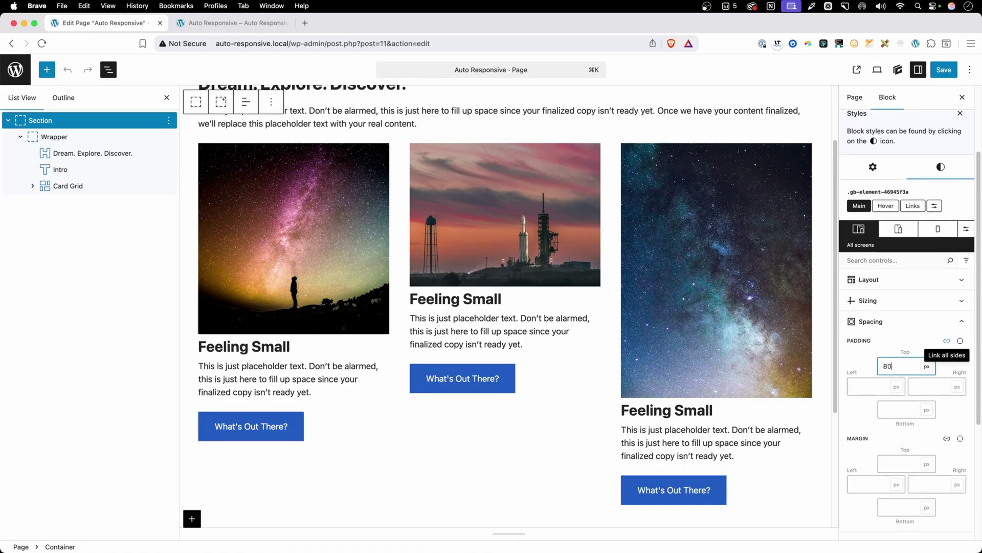
key("Tab")
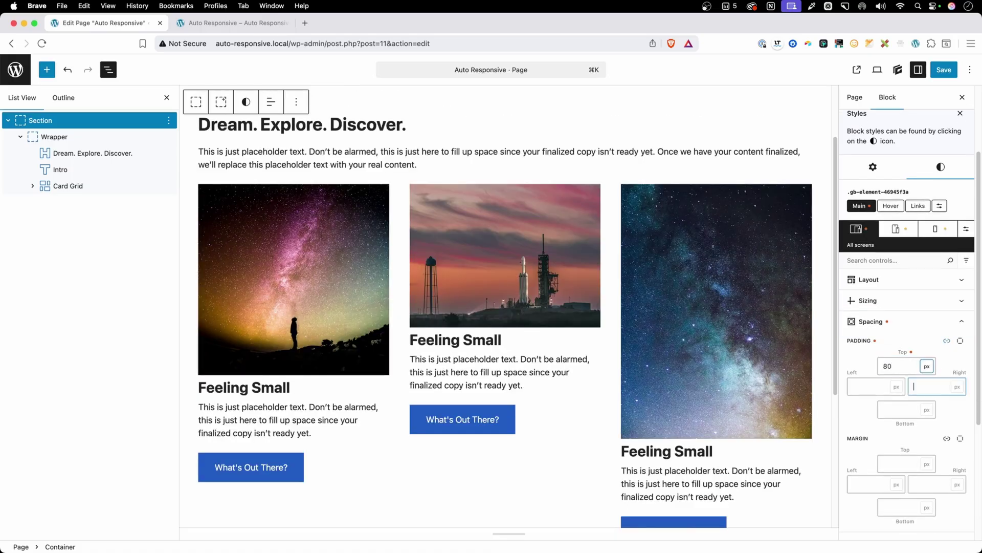
key("Tab")
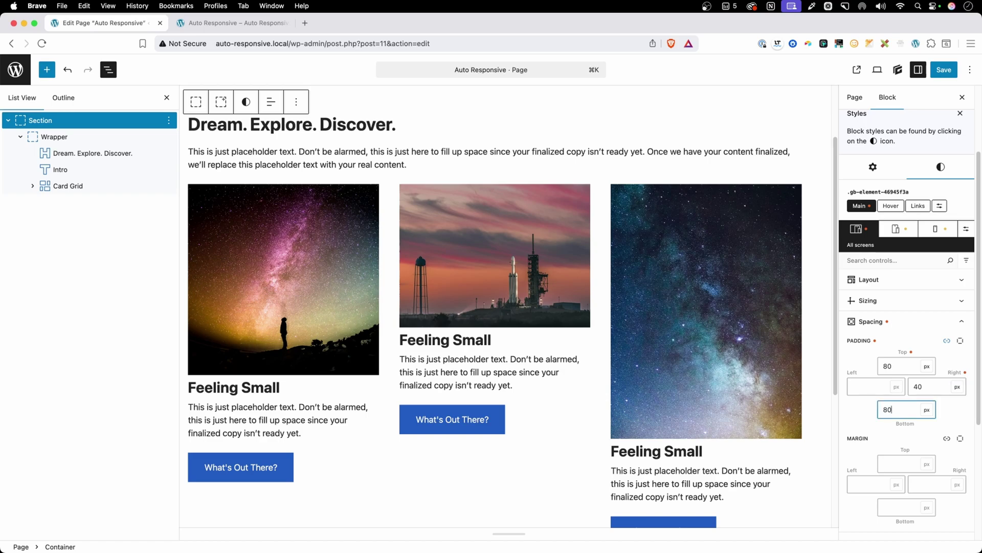
key("Tab")
key("Tab")
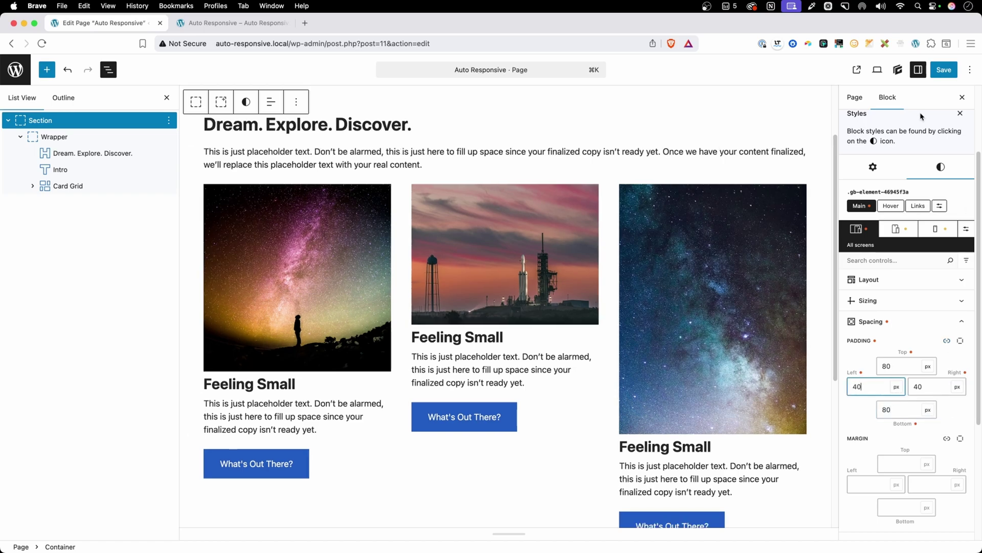
left_click(945, 71)
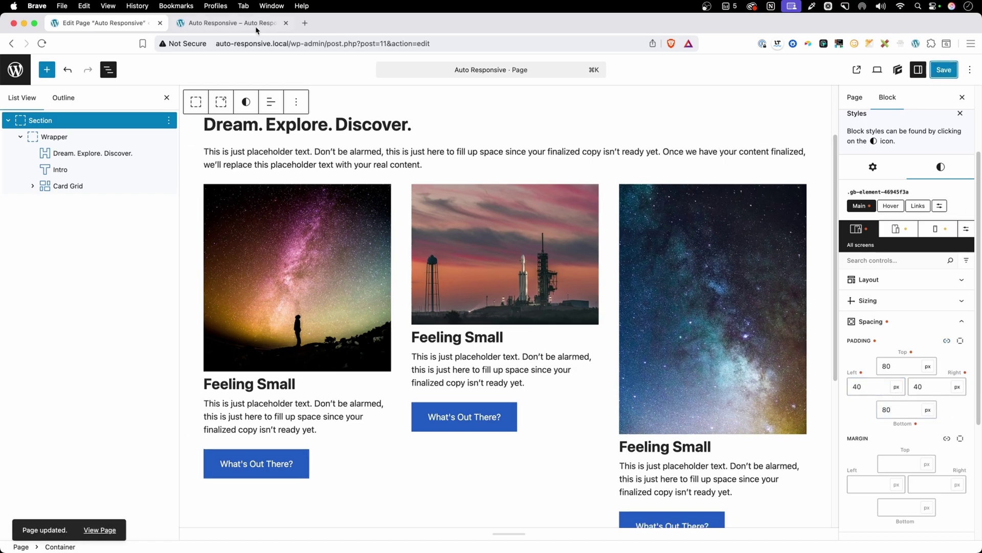
- Reload the live page and check the section padding at viewport widths of about 443 px and 1497 px
left_click(233, 23)
key("super+r")
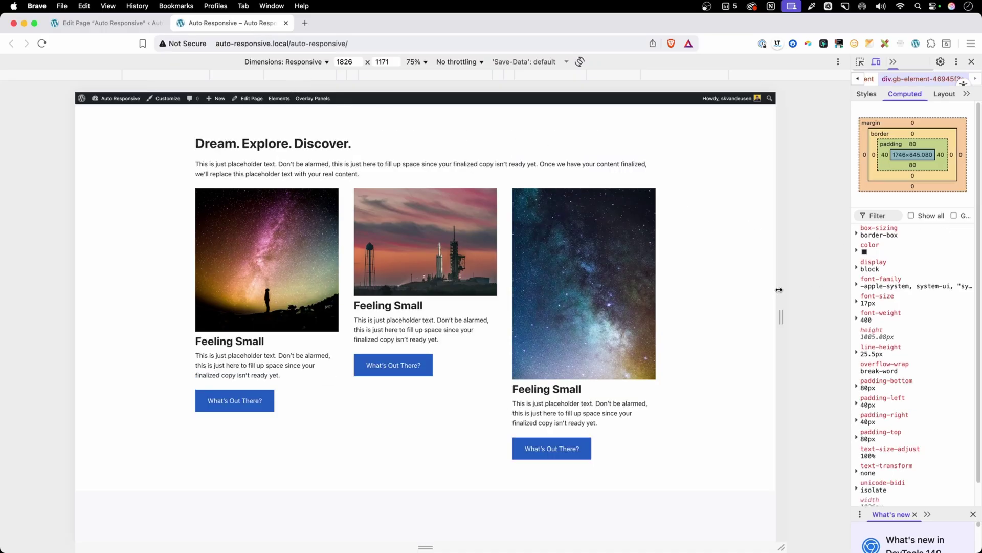
left_click_drag(778, 289, 516, 287)
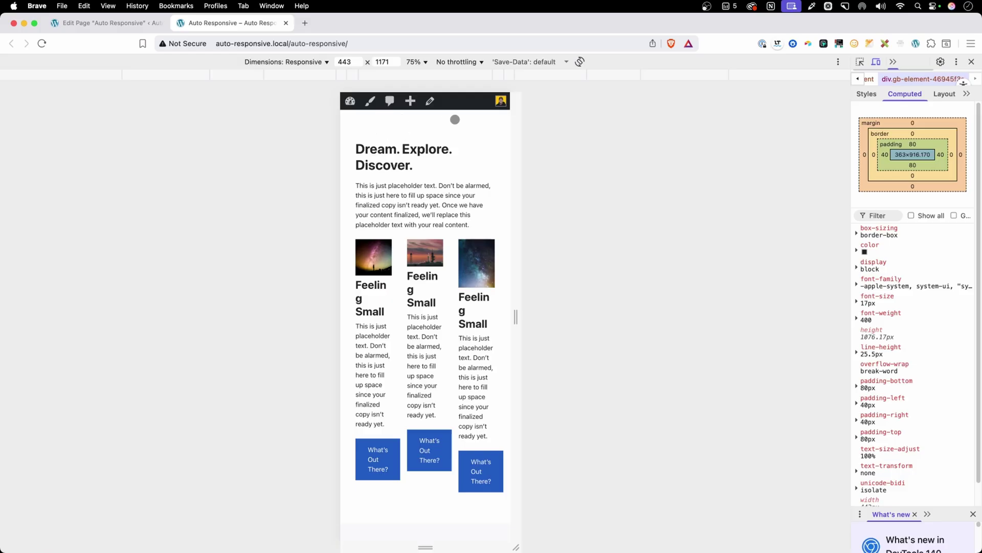
left_click_drag(516, 131, 720, 152)
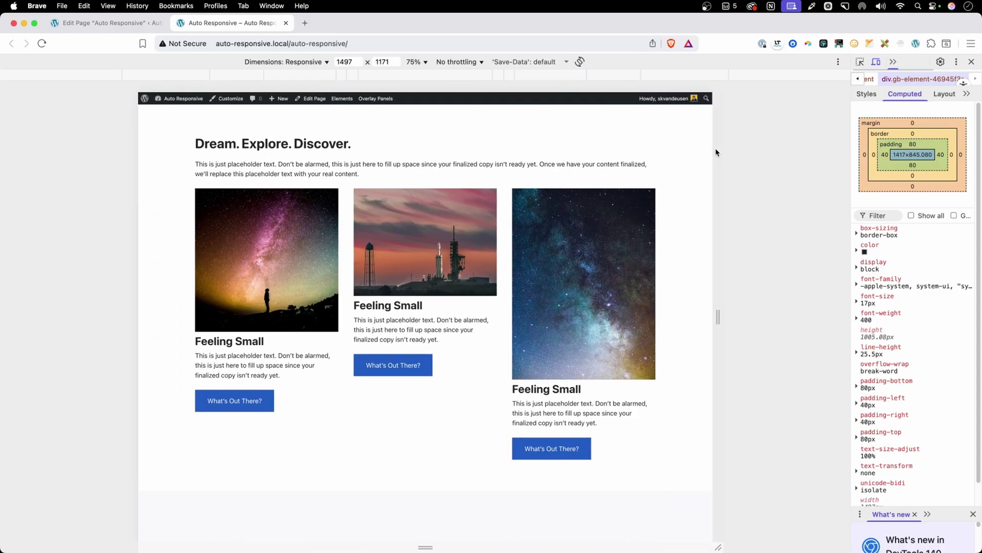
left_click(81, 25)
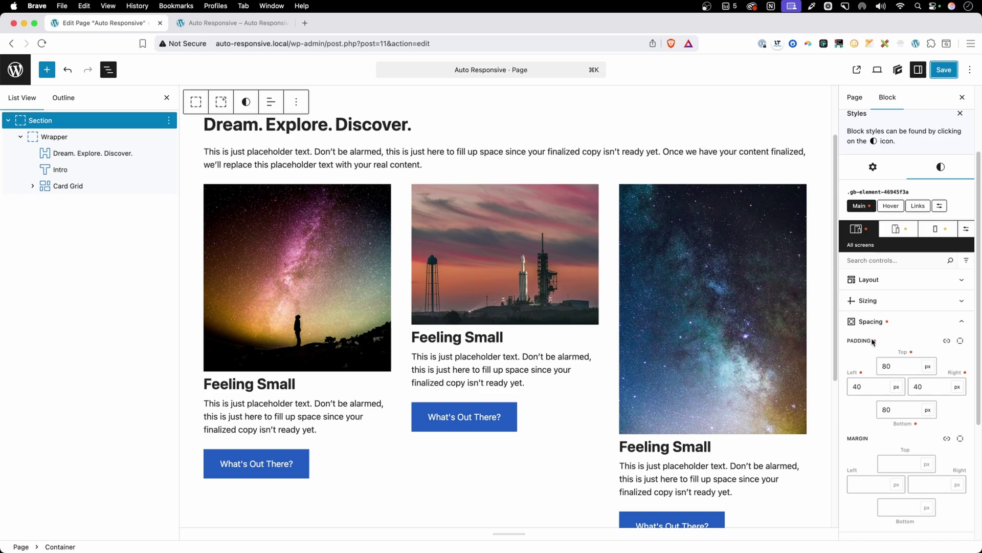
left_click(893, 229)
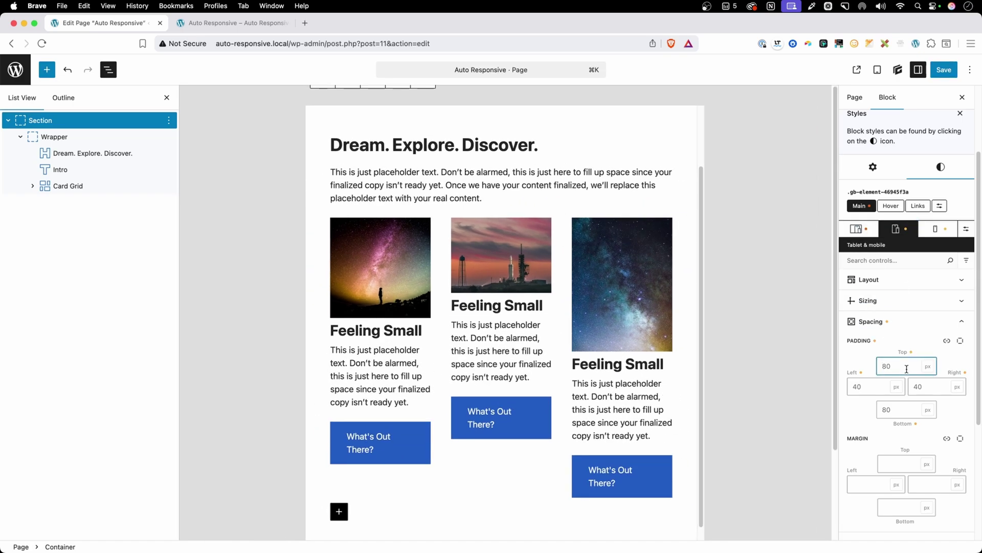
left_click(884, 365)
type("60")
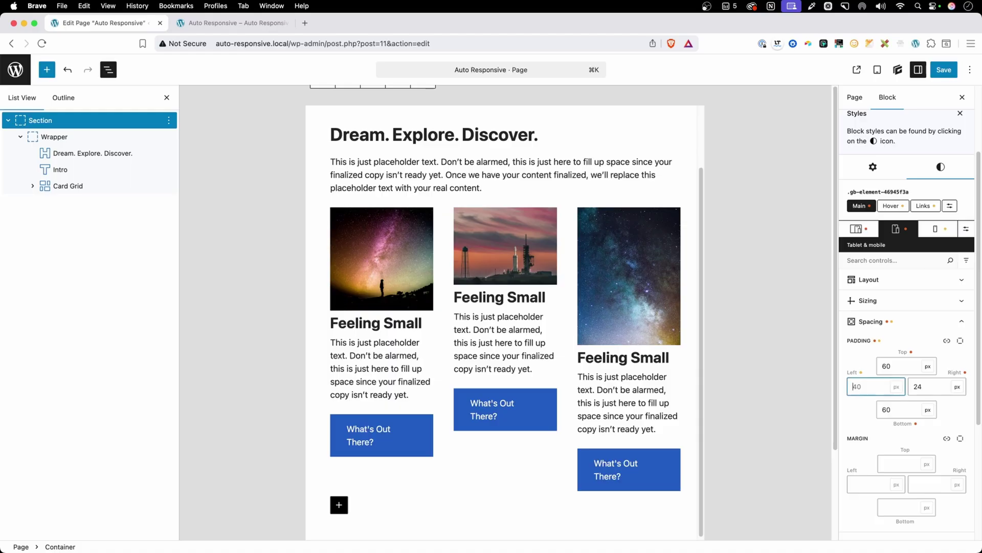
type("24")
left_click(944, 70)
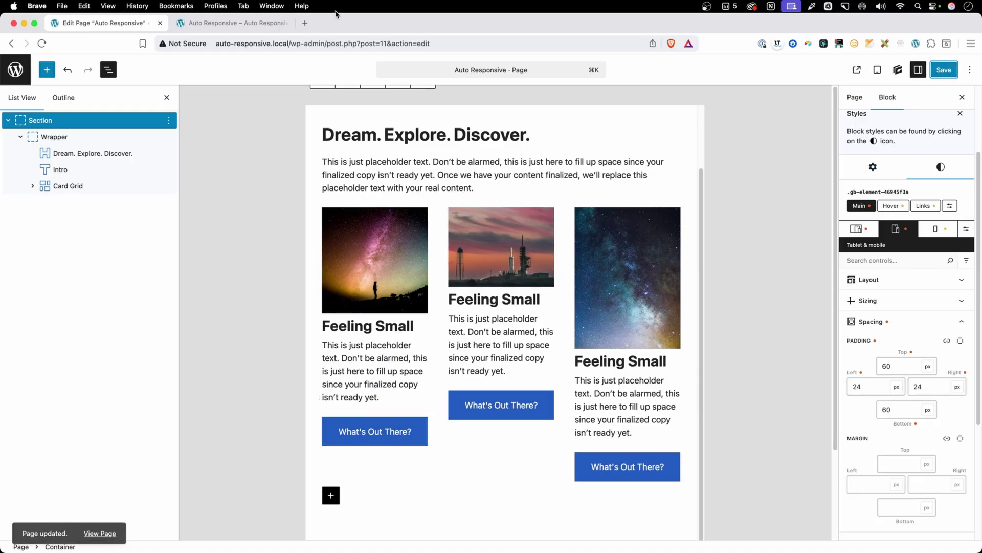
- Reload the live Auto Responsive page to check the section's tablet and mobile padding
left_click(226, 23)
left_click(281, 43)
key("Return")
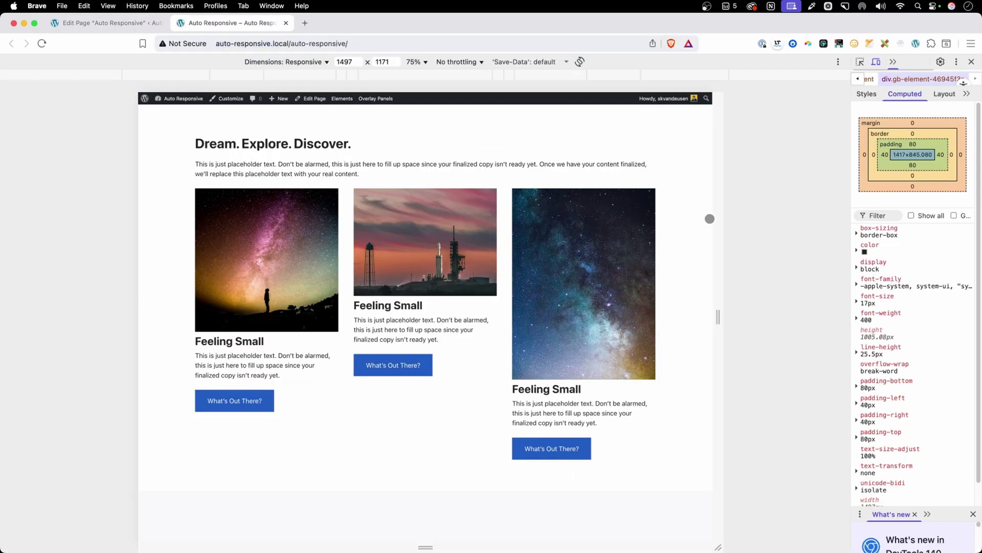
- Narrow the live page's viewport to about 949 px to check the section's tablet padding
left_click_drag(717, 219, 610, 224)
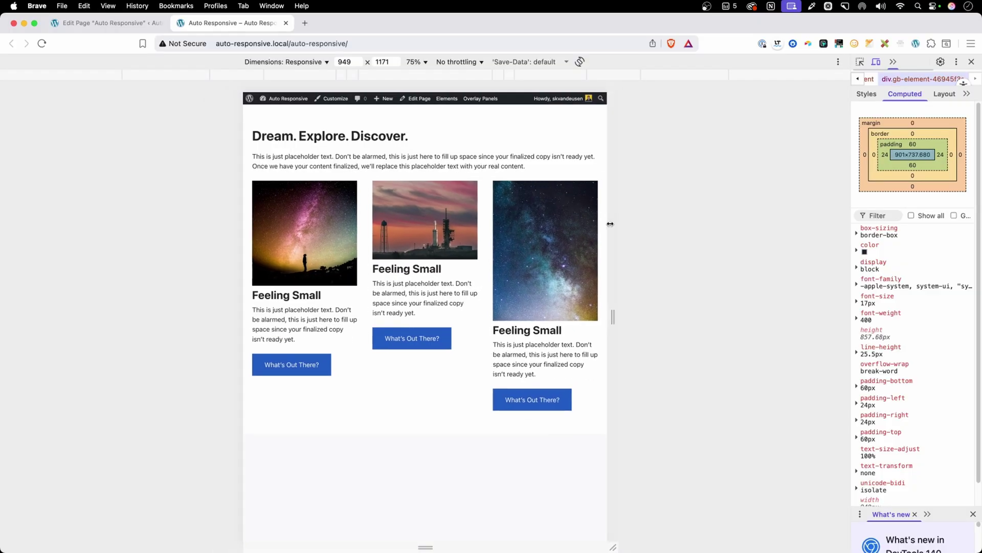
- Set the Section's mobile padding to 48 px top and bottom and 16 px left and right, and save the page
left_click(99, 19)
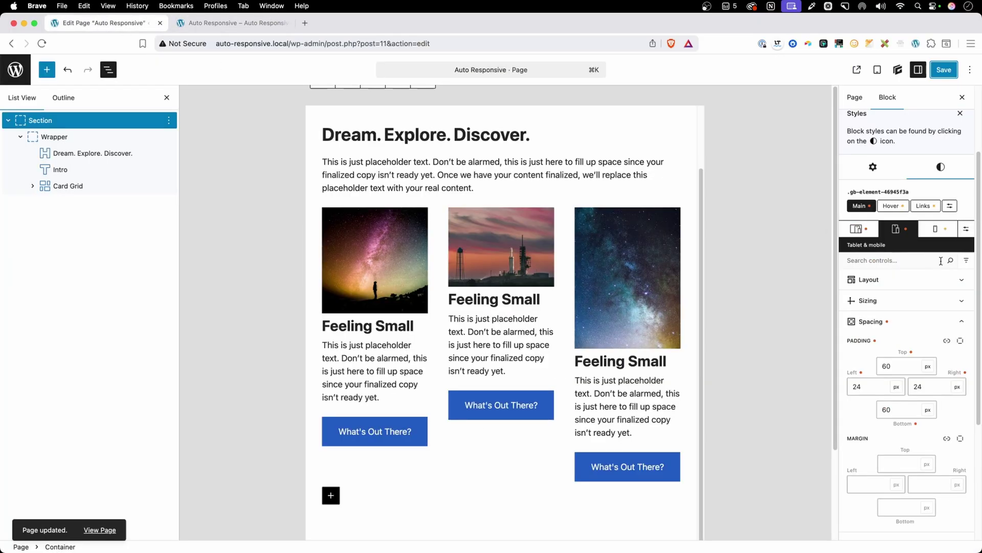
left_click(935, 228)
left_click(901, 371)
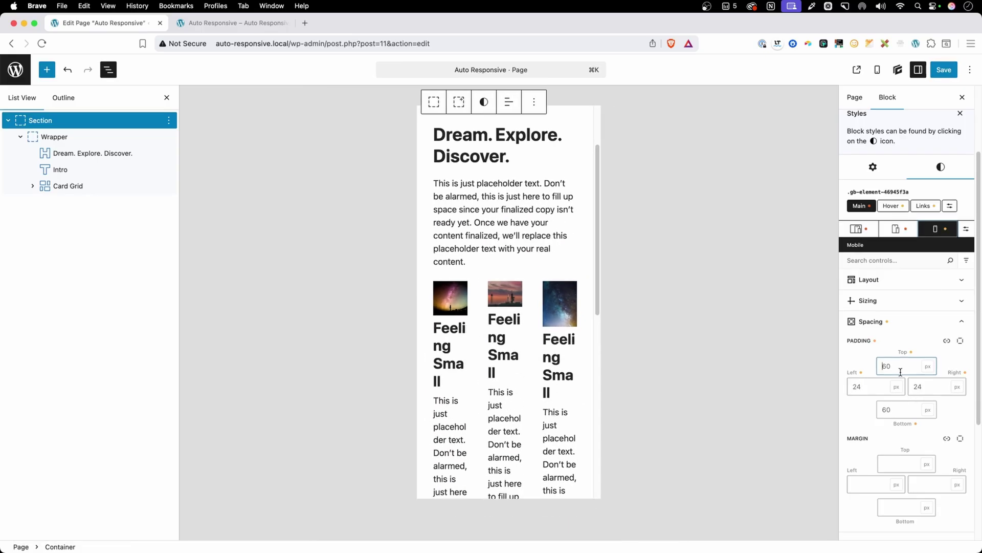
type("48")
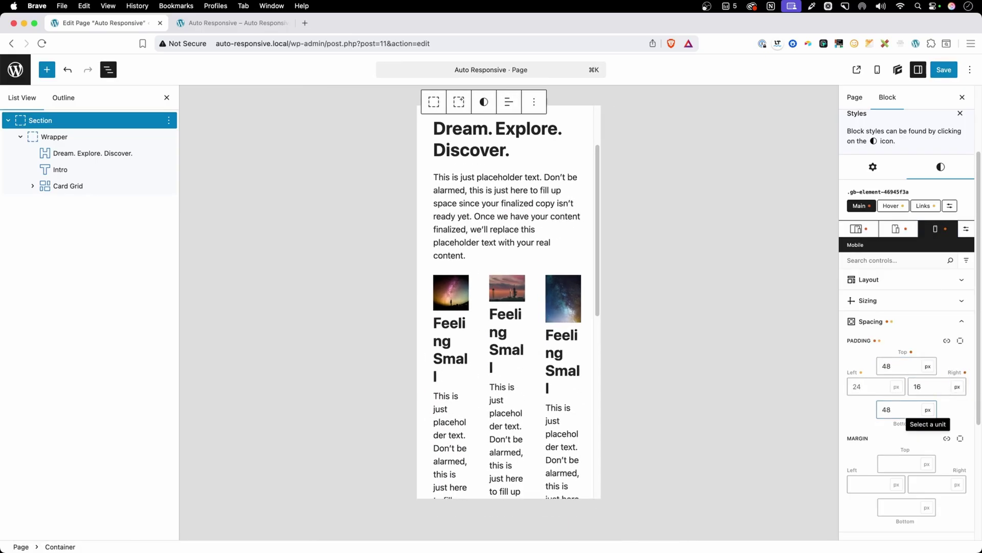
type("16")
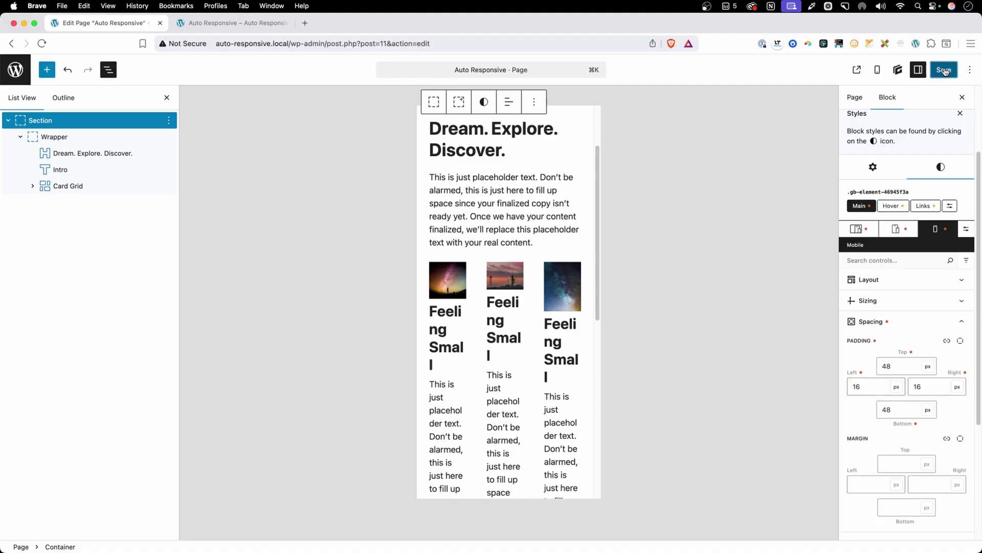
left_click(944, 71)
- Reload the live Auto Responsive page and widen its viewport to about 1689 px to check the section padding
left_click(237, 22)
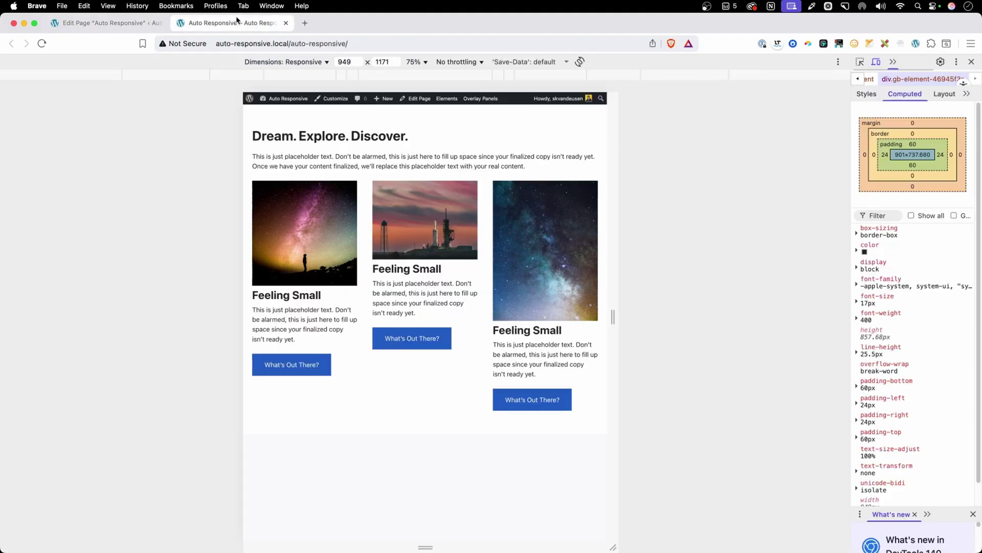
left_click(257, 37)
key("Return")
left_click_drag(619, 162, 758, 199)
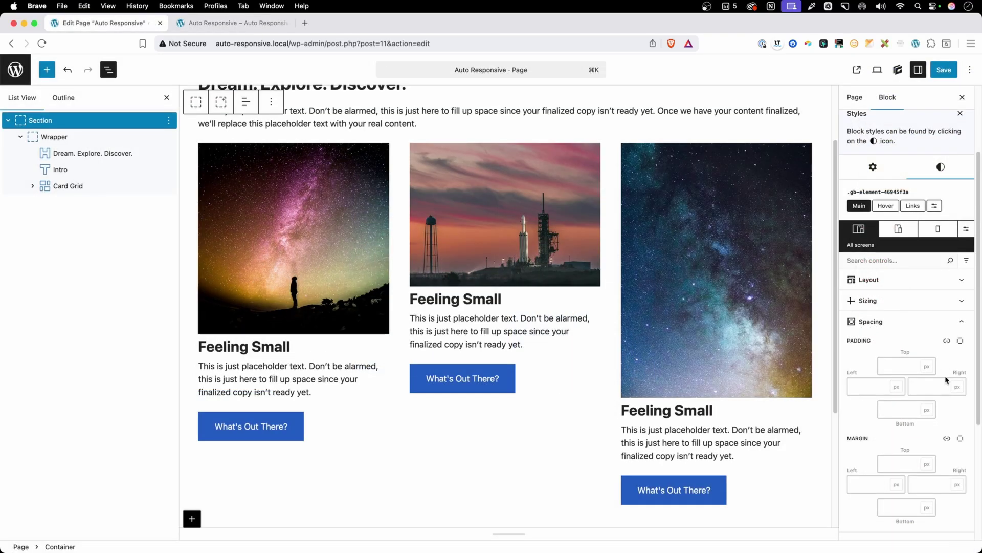
- Check the Section's padding settings for tablet and mobile, for mobile only, and for all screens
left_click(898, 229)
left_click(938, 229)
left_click(859, 229)
- Open the clamp() Calculator website in a new browser tab
left_click(305, 22)
type("clamp")
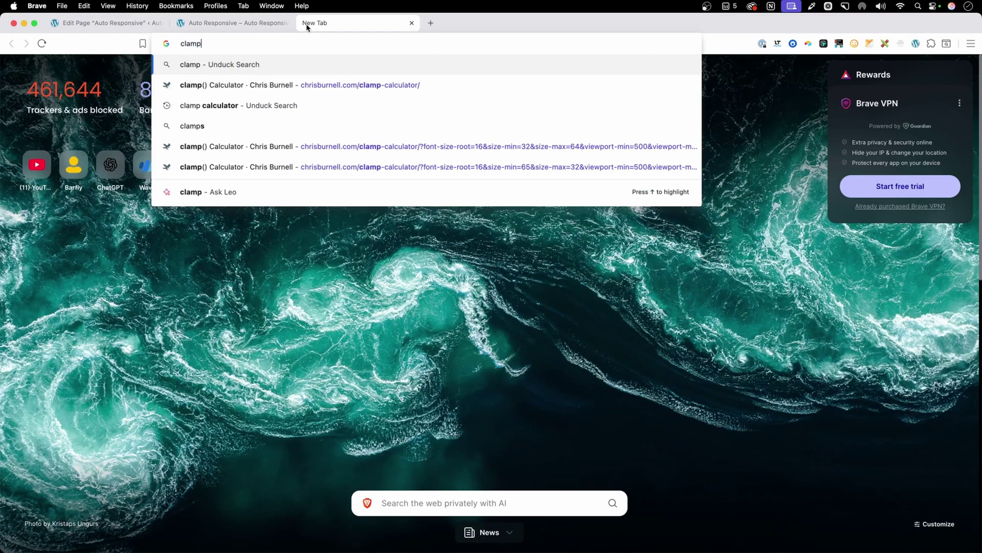
key("Down")
key("Return")
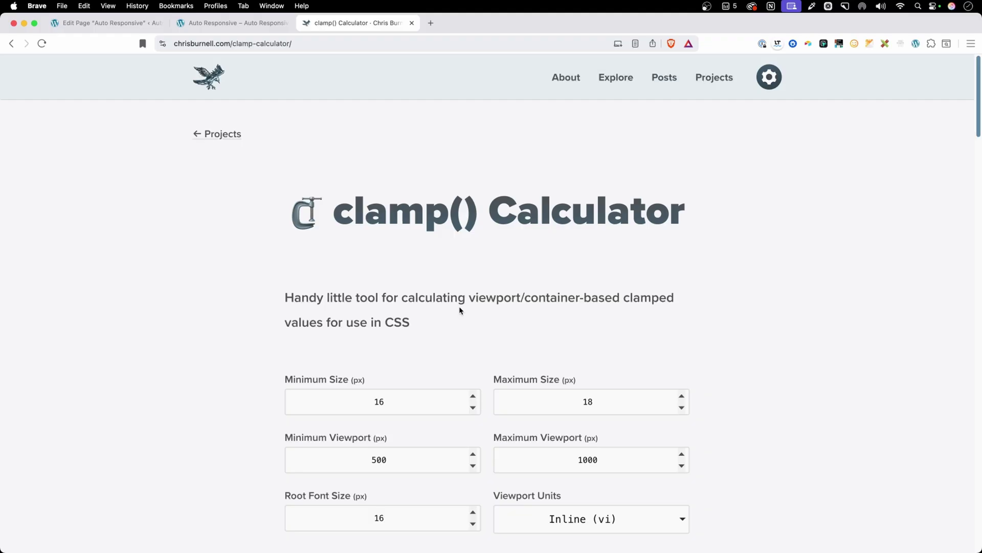
- Set the calculator's minimum size to 16 px and its maximum size to 40 px
scroll(824, 317, "down", 3)
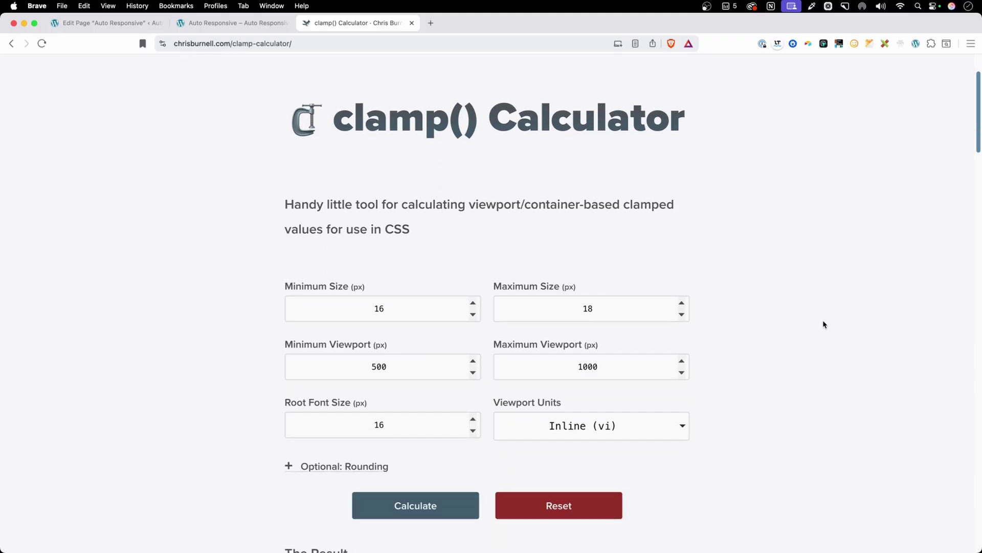
scroll(825, 324, "down", 1)
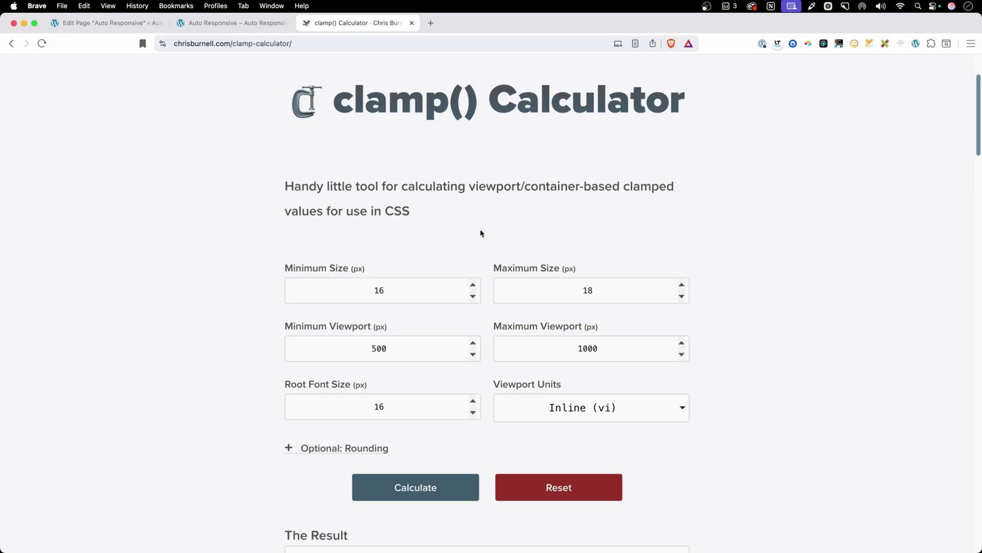
left_click_drag(391, 292, 293, 273)
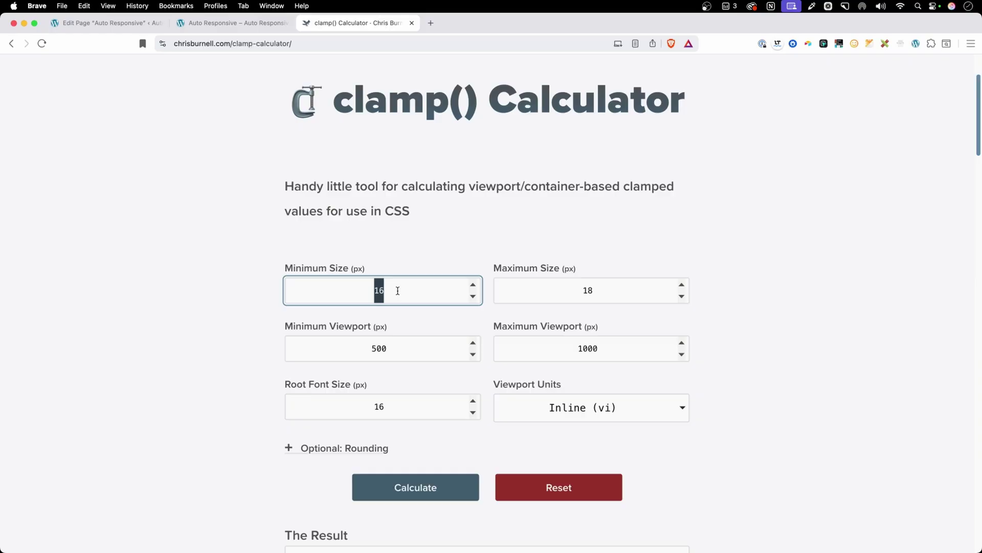
type("16")
key("Tab")
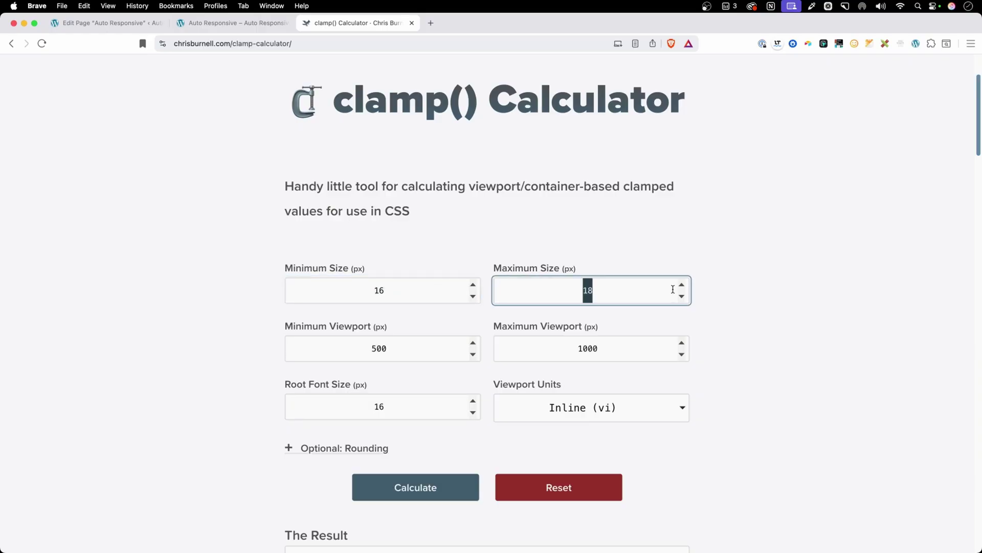
type("40")
left_click(613, 270)
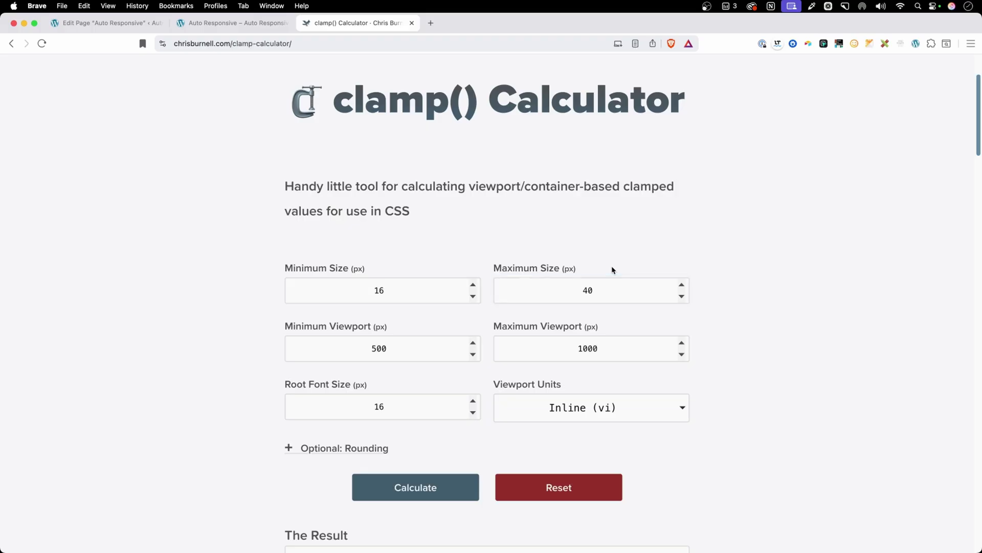
- Examine the calculator's size fields, viewport fields and result box
left_click(426, 280)
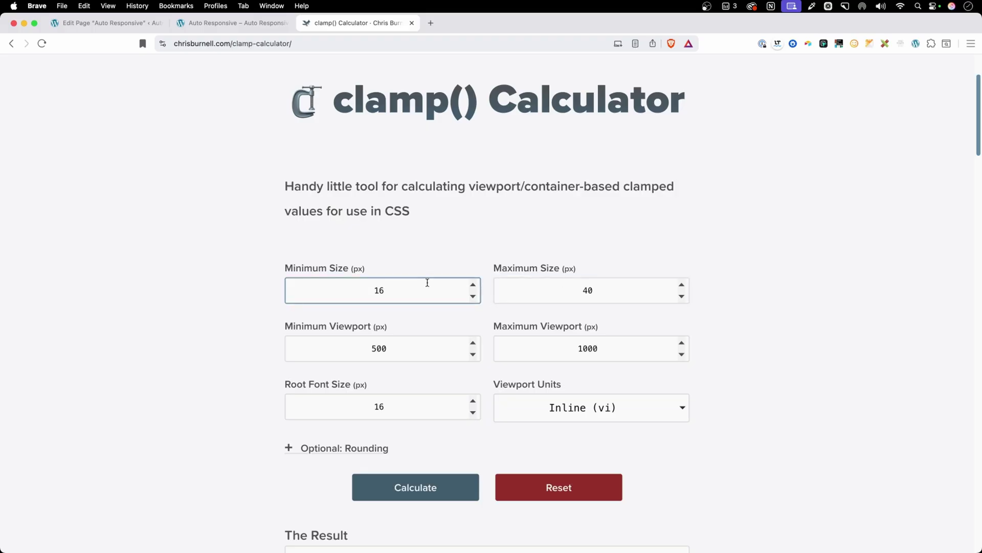
left_click(434, 339)
scroll(434, 353, "down", 3)
left_click(500, 524)
left_click(574, 496)
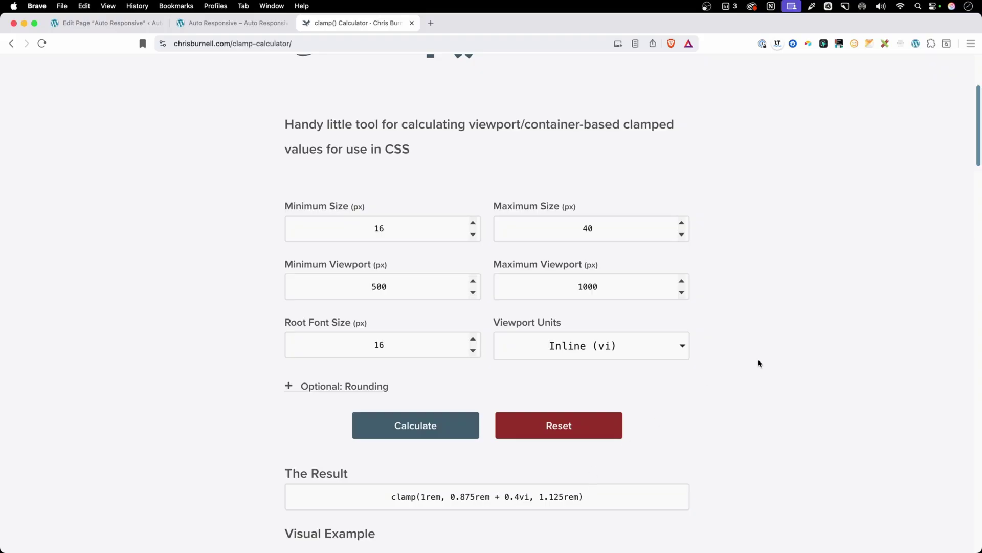
scroll(753, 361, "up", 1)
left_click(310, 279)
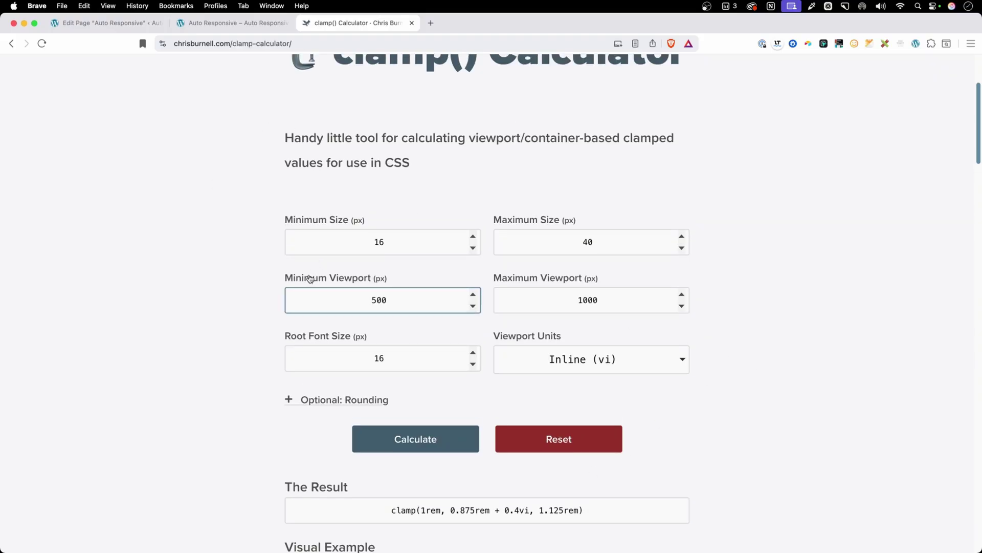
left_click(501, 278)
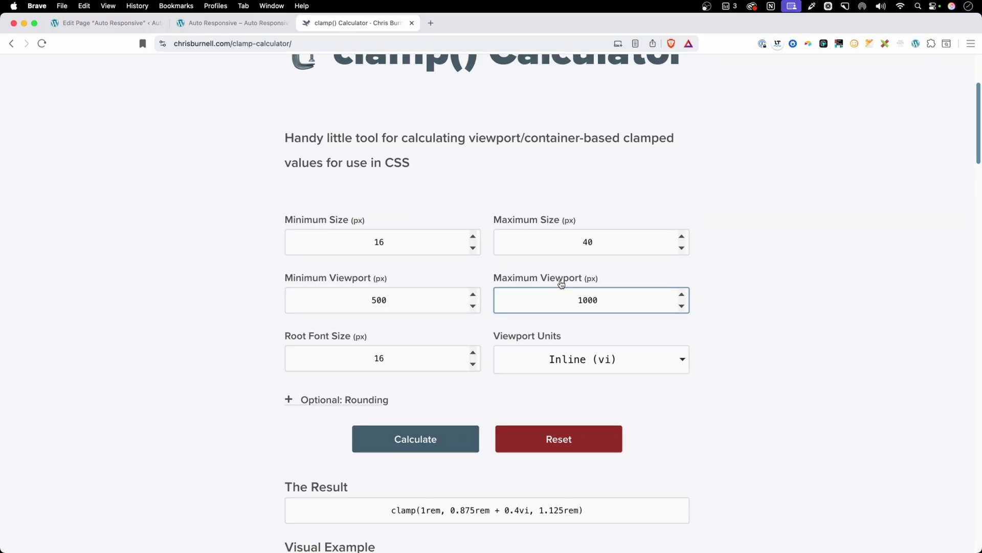
left_click(329, 278)
left_click(522, 280)
- Set the calculator's minimum viewport to 420 px and its maximum viewport to 1280 px
left_click(344, 277)
left_click_drag(366, 296, 426, 302)
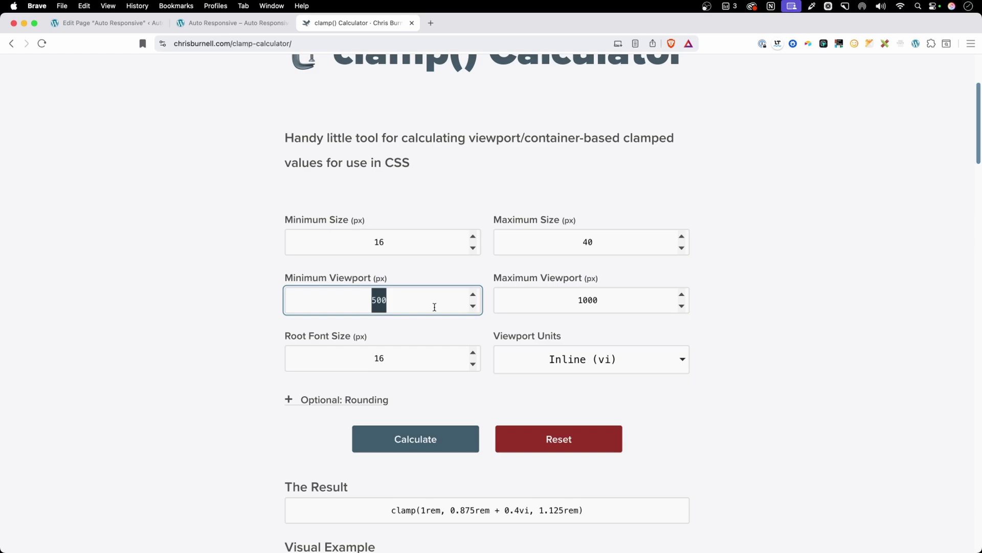
type("420")
key("Tab")
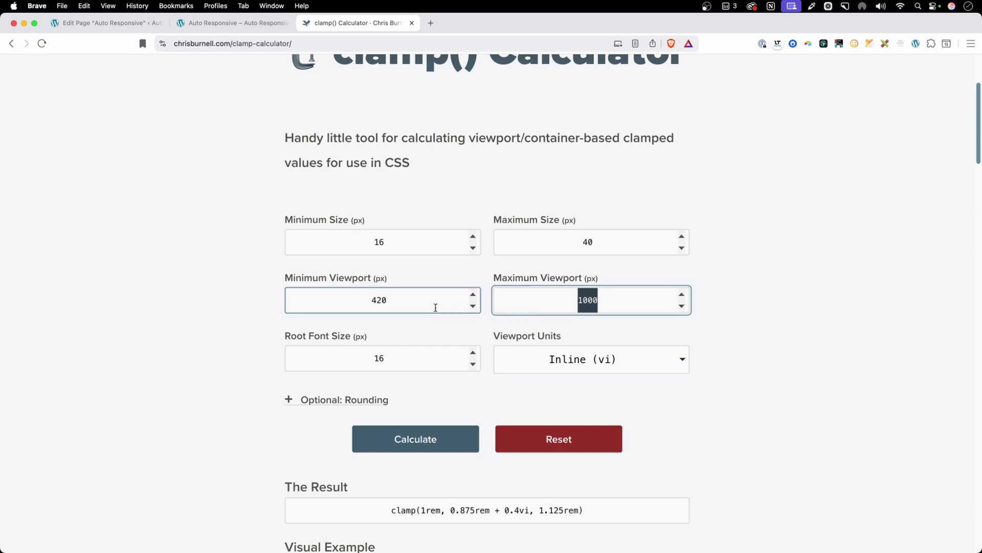
type("1280")
left_click(676, 266)
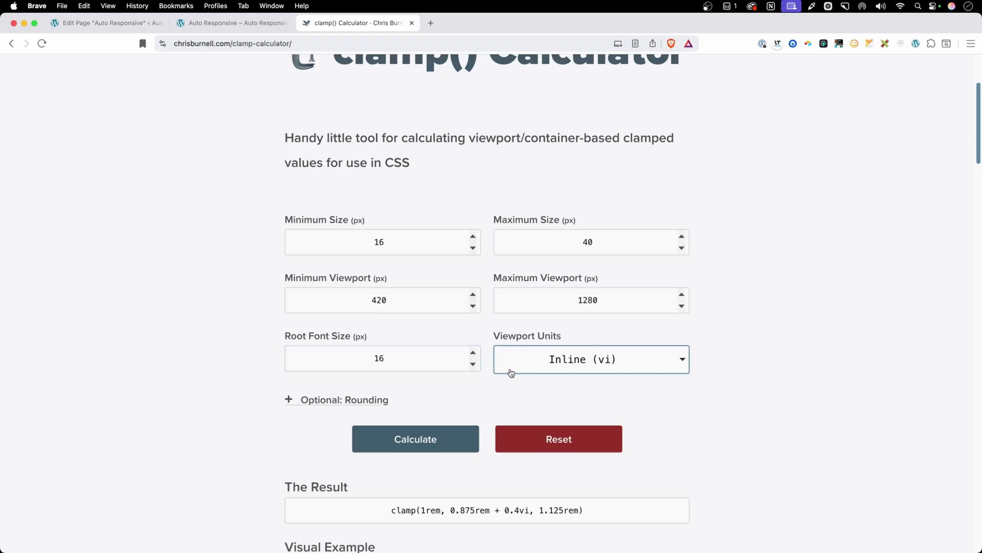
- Calculate the clamped value and copy the result clamp(1rem, 0.267rem + 2.791vi, 2.5rem)
left_click(485, 412)
left_click(418, 486)
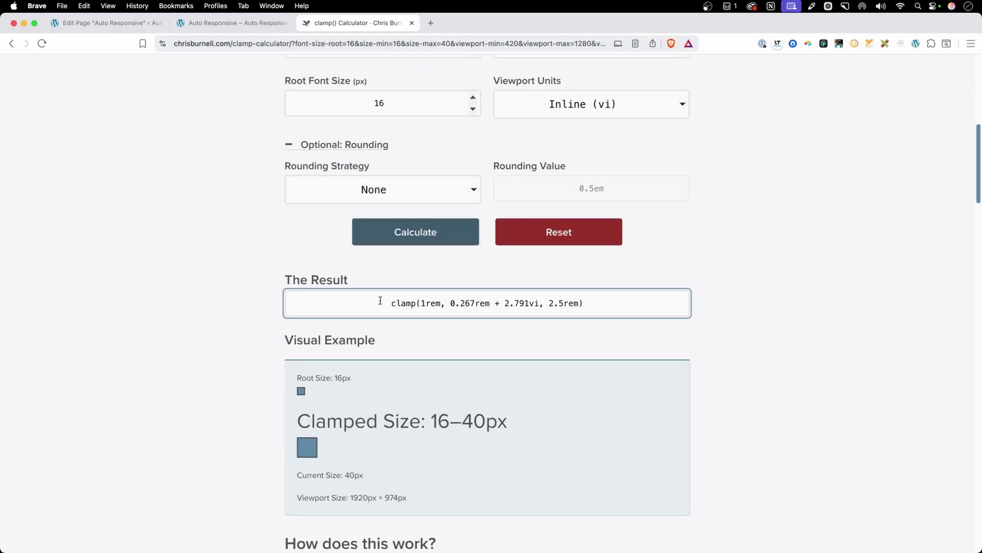
left_click_drag(380, 301, 588, 309)
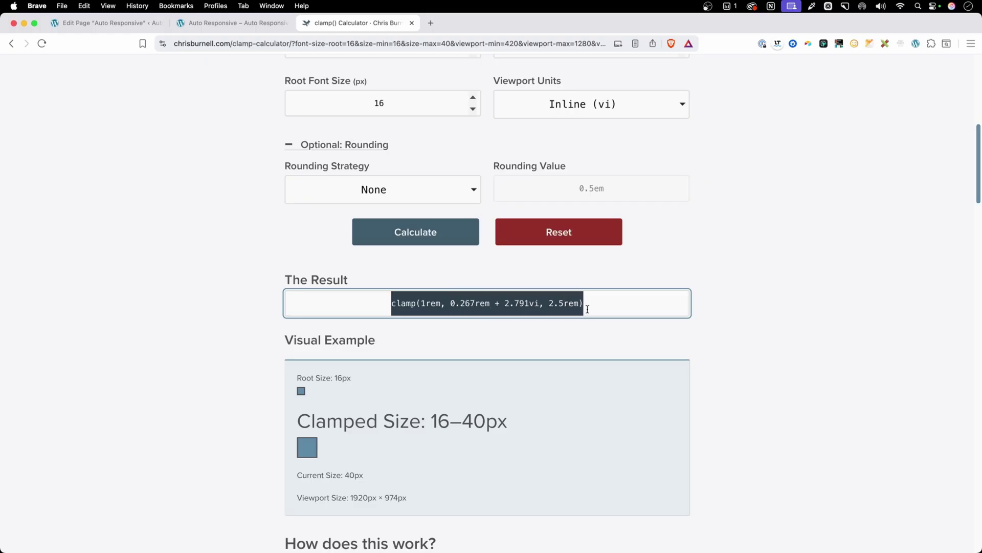
key("super+c")
- Set the Section's all-screens left and right padding to clamp(1rem, 0.267rem + 2.791vi, 2.5rem) in the page editor, and save the page
left_click(106, 24)
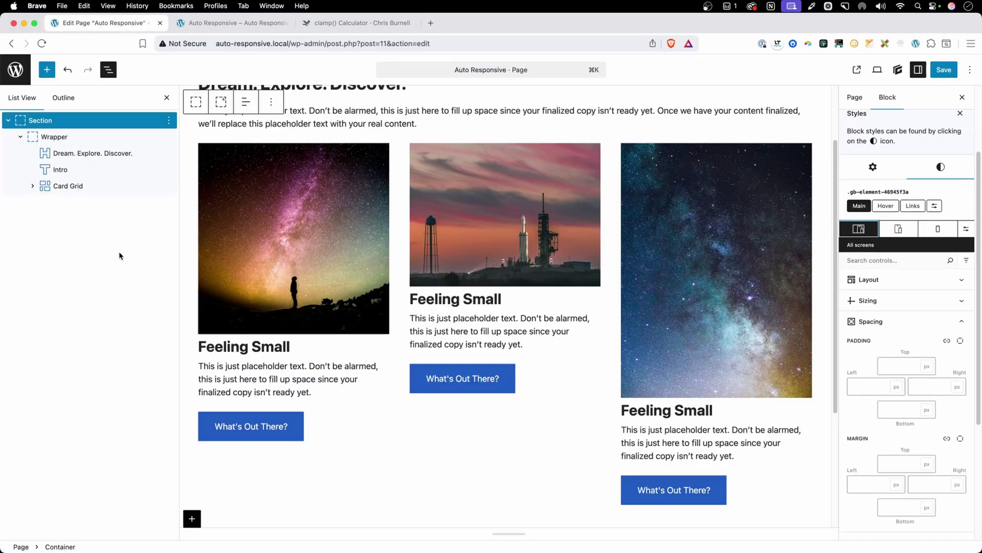
left_click(57, 122)
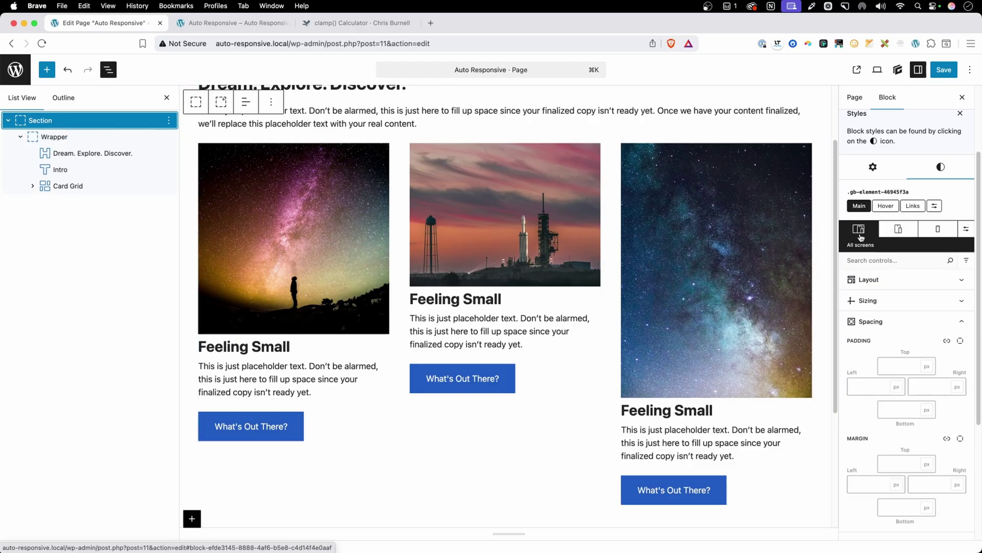
left_click(864, 387)
key("super+v")
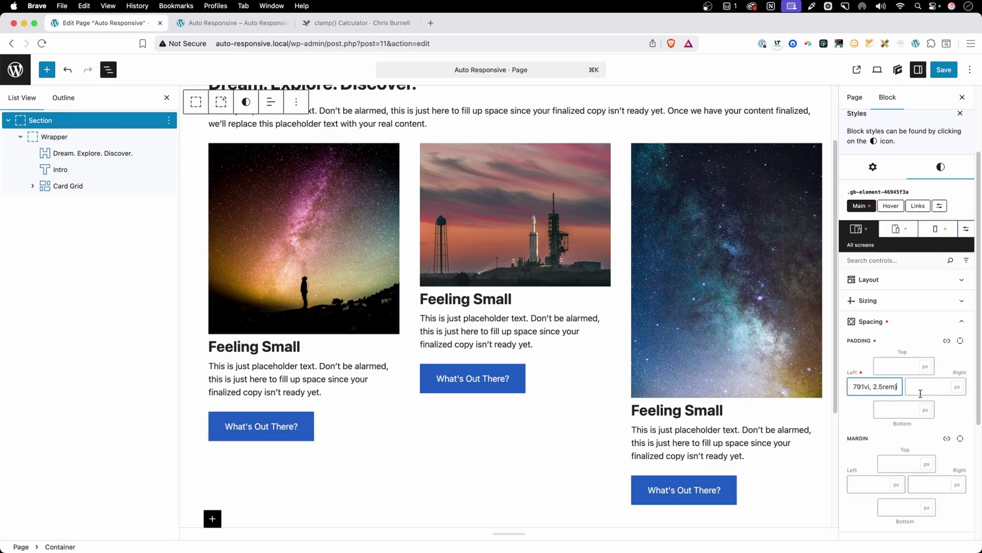
left_click(918, 388)
key("super+v")
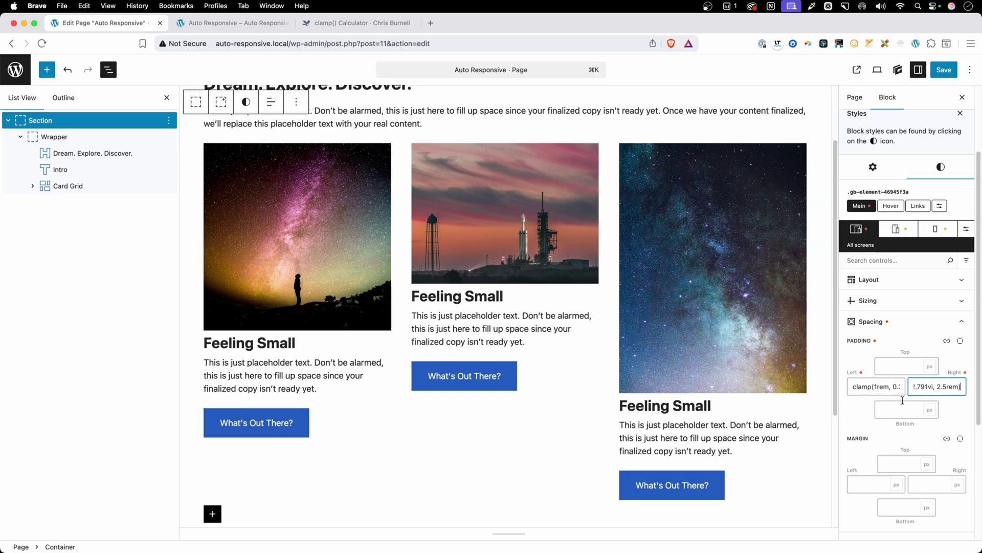
left_click(944, 70)
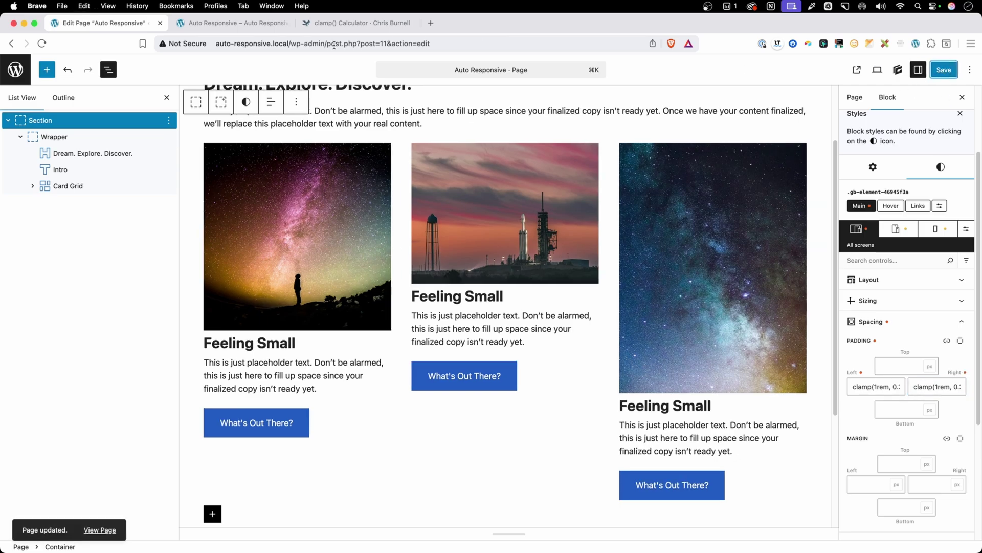
- Reload the live page and check the section's side padding at viewport widths of about 1244 px and 398 px
left_click(226, 24)
key("super+r")
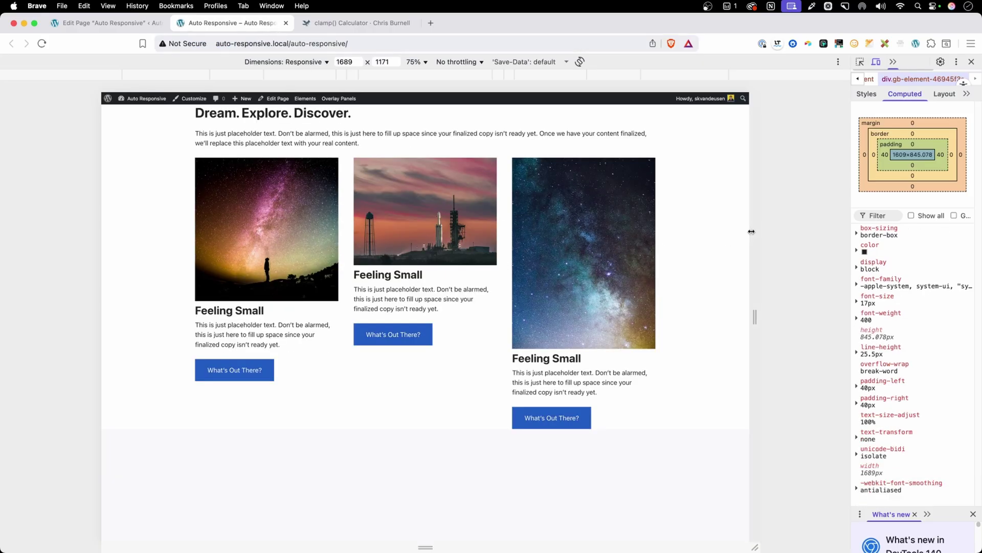
left_click_drag(753, 233, 664, 230)
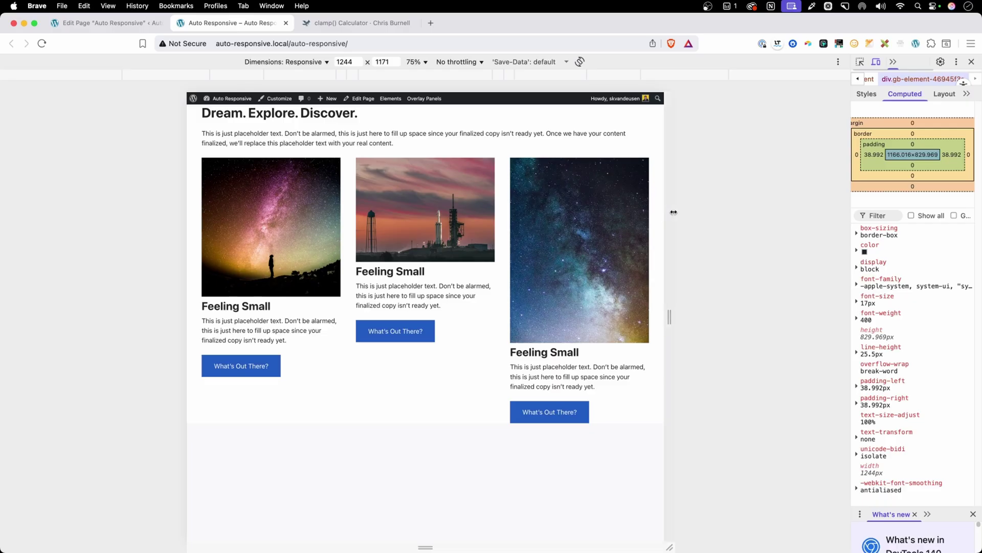
left_click_drag(674, 212, 504, 195)
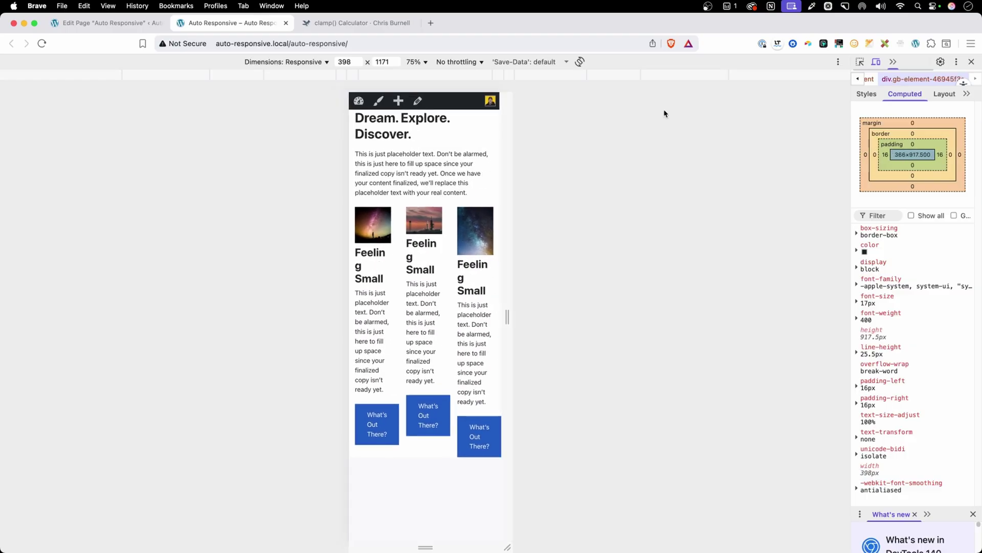
- Enlarge the developer tools and inspect the section's computed left and right padding while widening the viewport to about 1563 px
left_click_drag(850, 95, 704, 94)
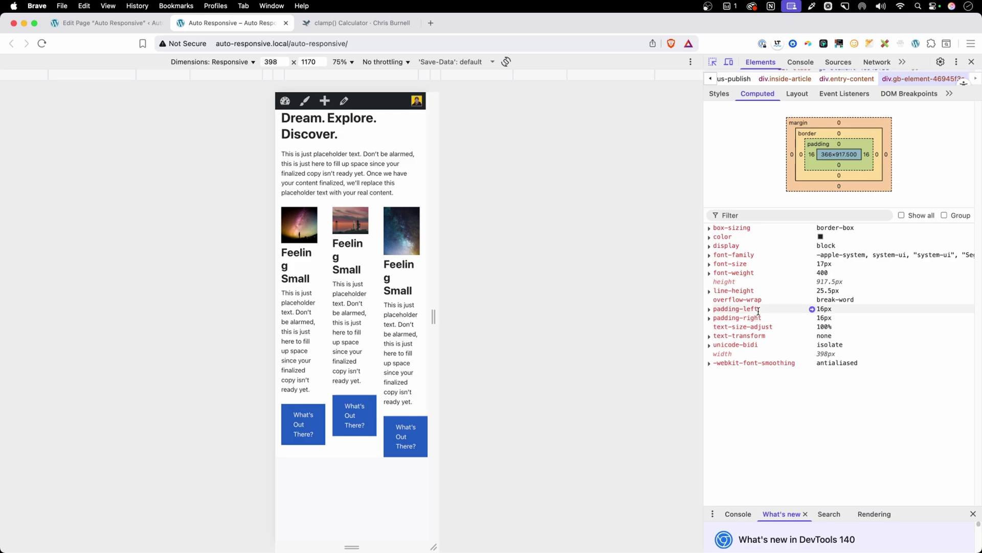
left_click(738, 309)
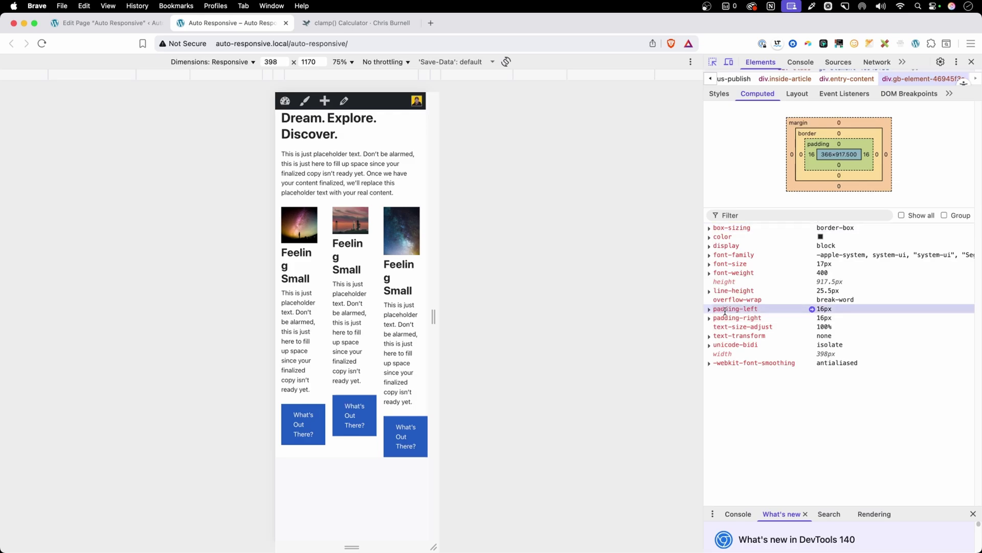
left_click(727, 318)
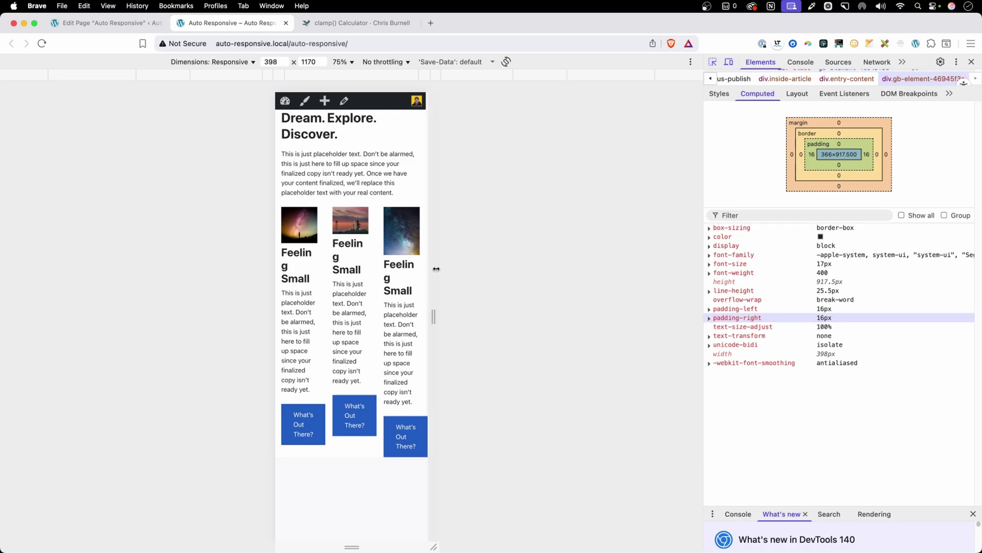
left_click_drag(435, 267, 657, 267)
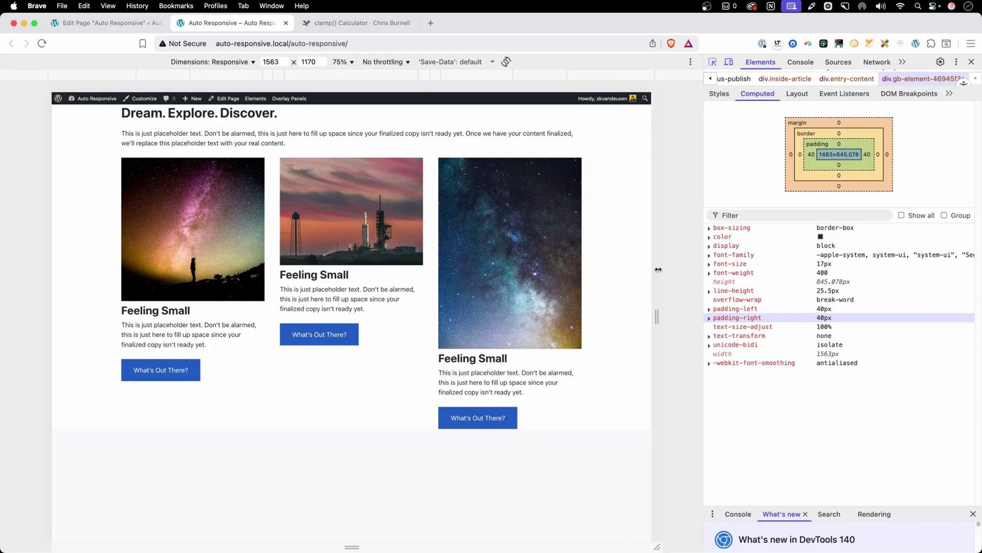
- Narrow the live page's viewport to about 411 px, and widen it again while checking the section's computed side padding
left_click_drag(658, 269, 403, 257)
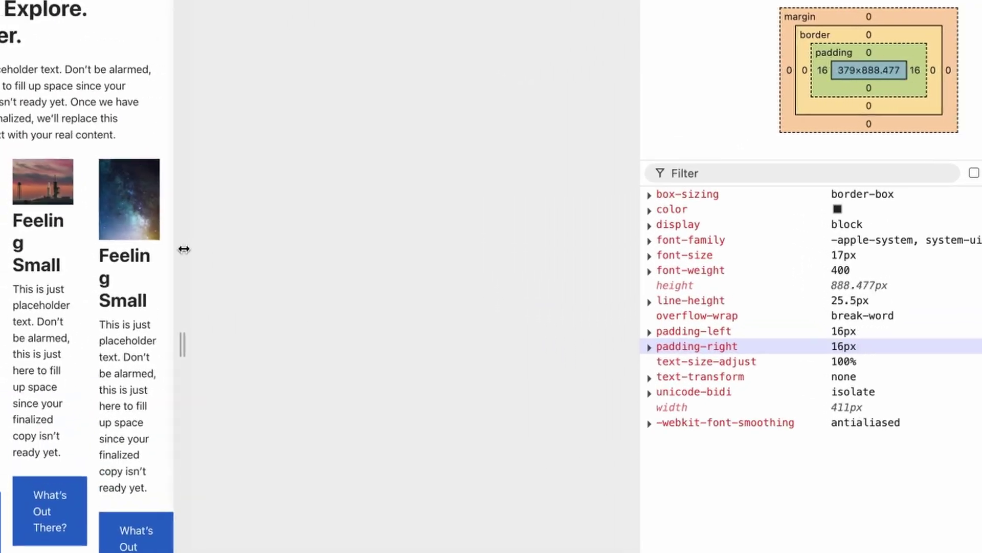
left_click_drag(184, 248, 548, 242)
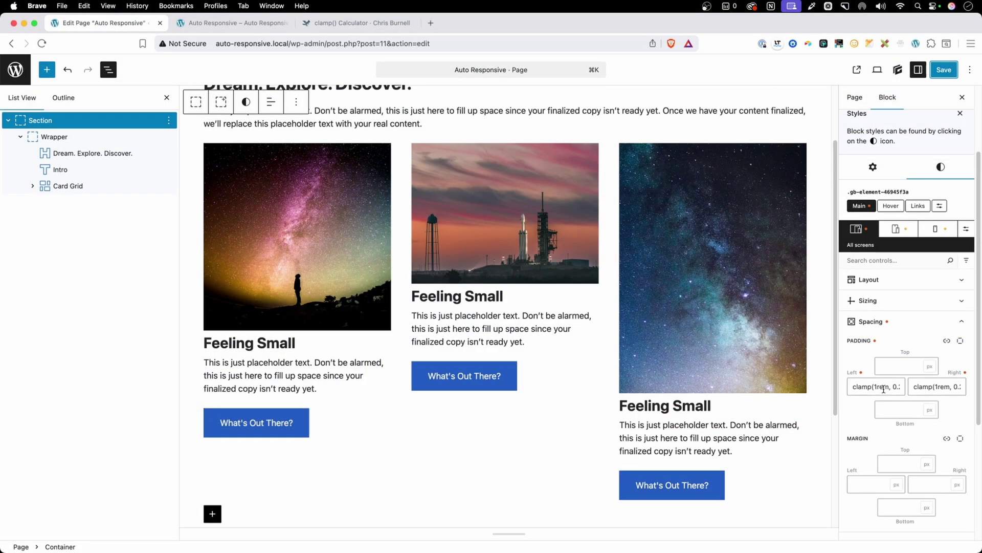
- Compare the Section's left and right padding across the all-screens, tablet and mobile breakpoints in the page editor
left_click(884, 389)
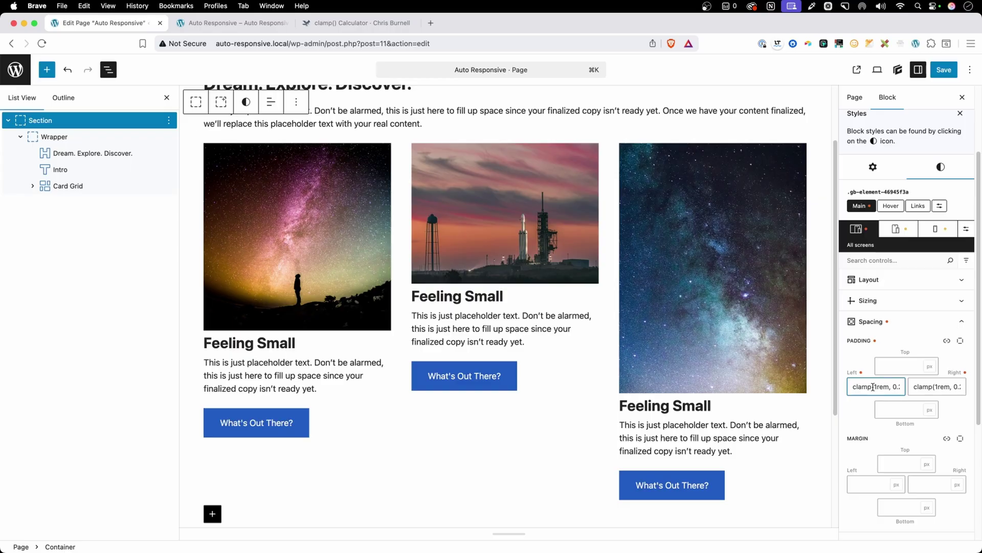
left_click(891, 232)
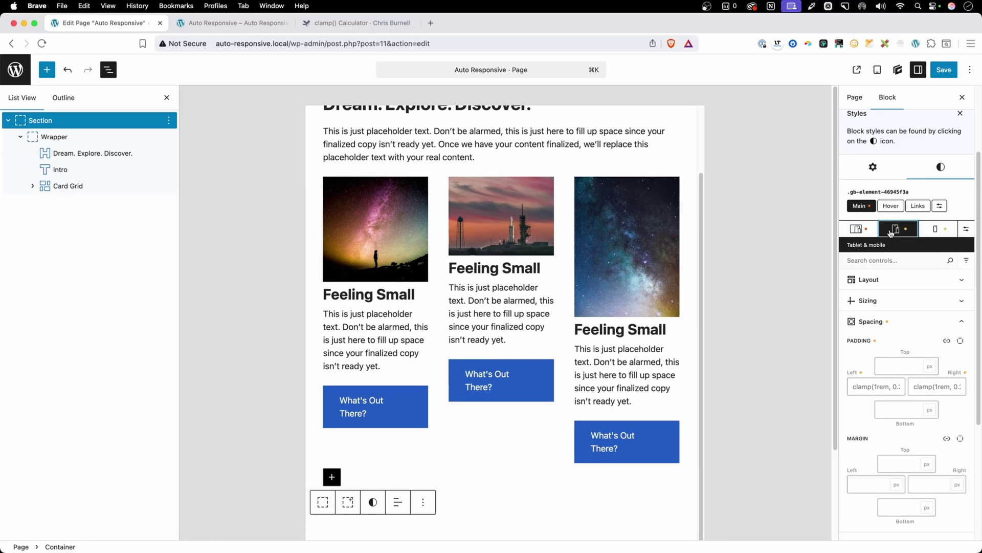
left_click(915, 237)
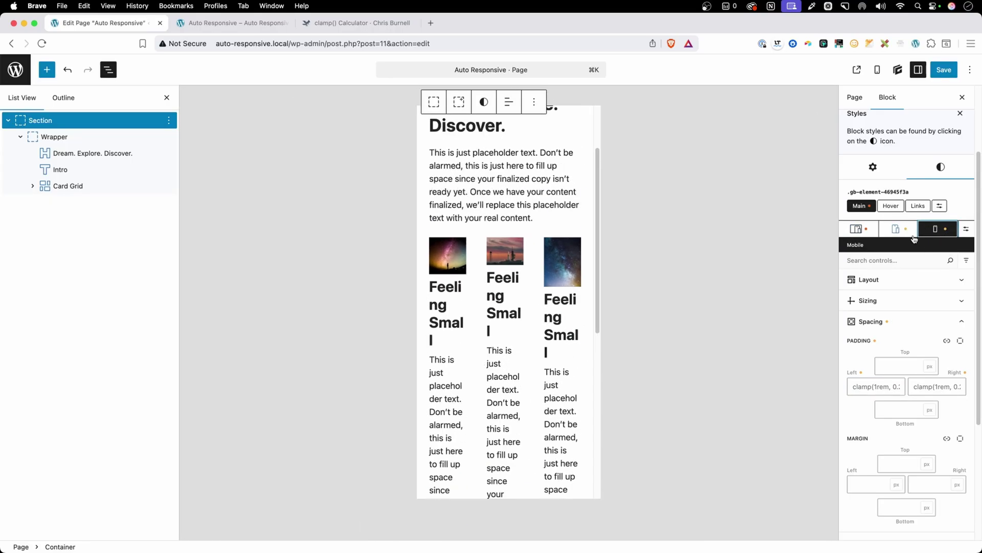
left_click(899, 233)
left_click(859, 233)
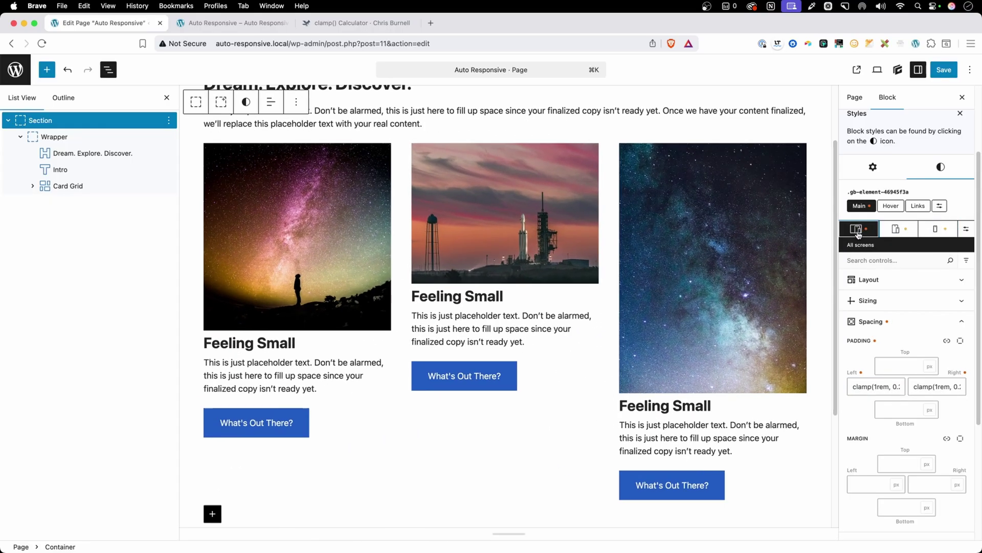
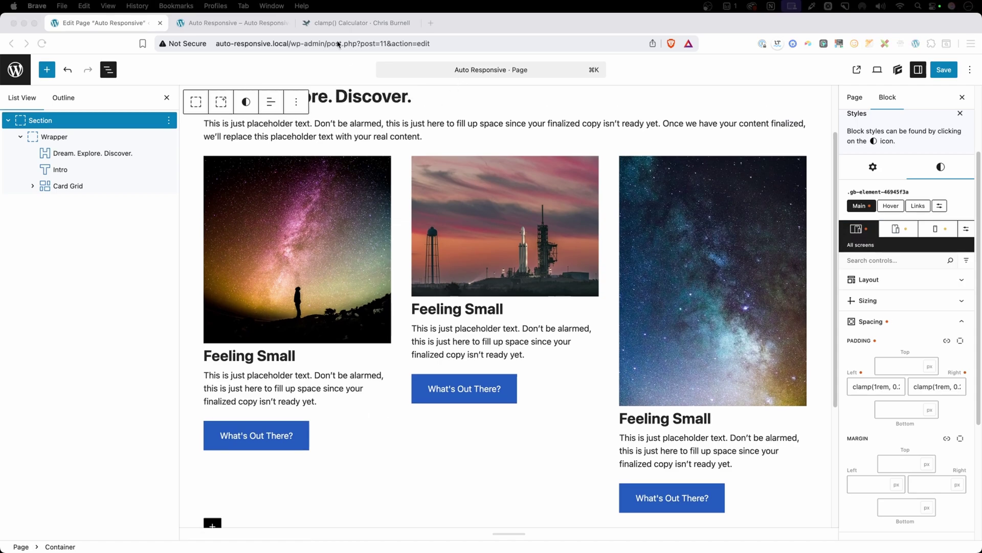
- Set the clamp() Calculator's minimum size to 40 px and maximum size to 160 px, keeping the 420 to 1280 px viewport range
left_click(341, 24)
scroll(415, 188, "up", 10)
left_click(418, 328)
double_click(418, 328)
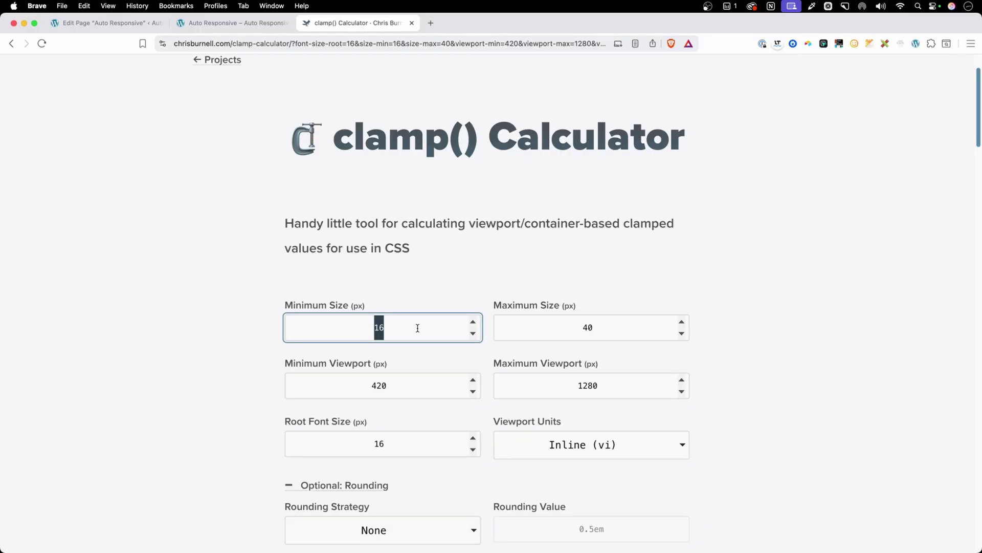
type("40")
double_click(544, 333)
type("160")
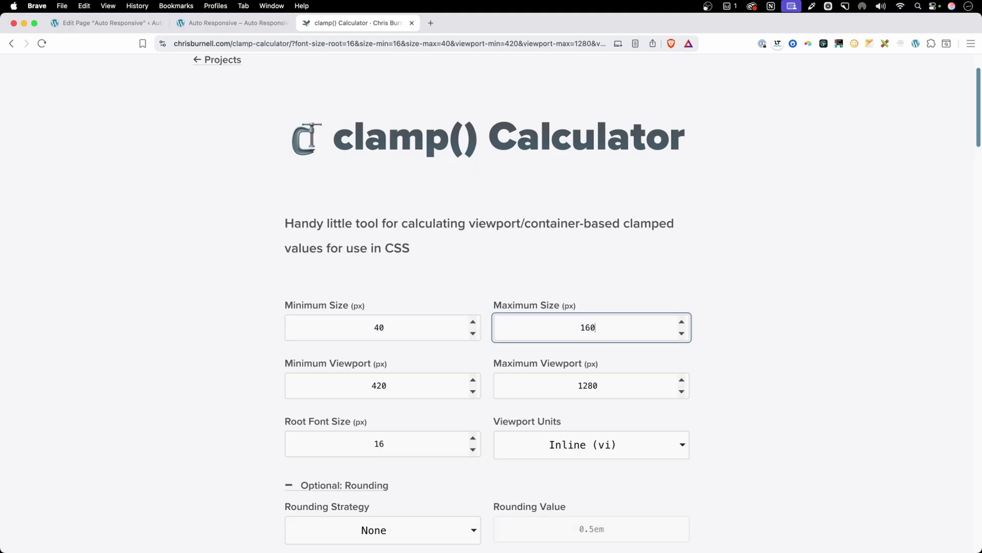
left_click(588, 294)
left_click(340, 391)
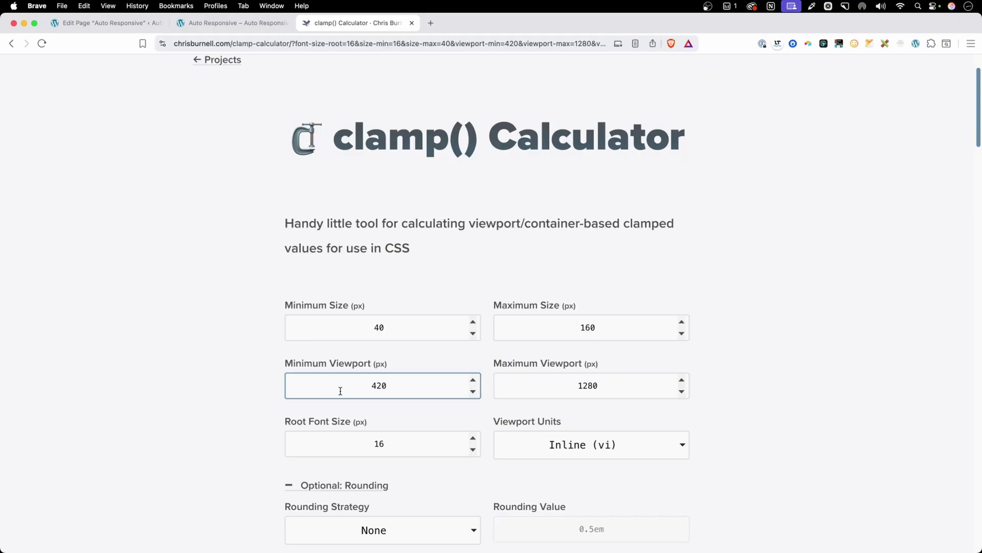
left_click(531, 386)
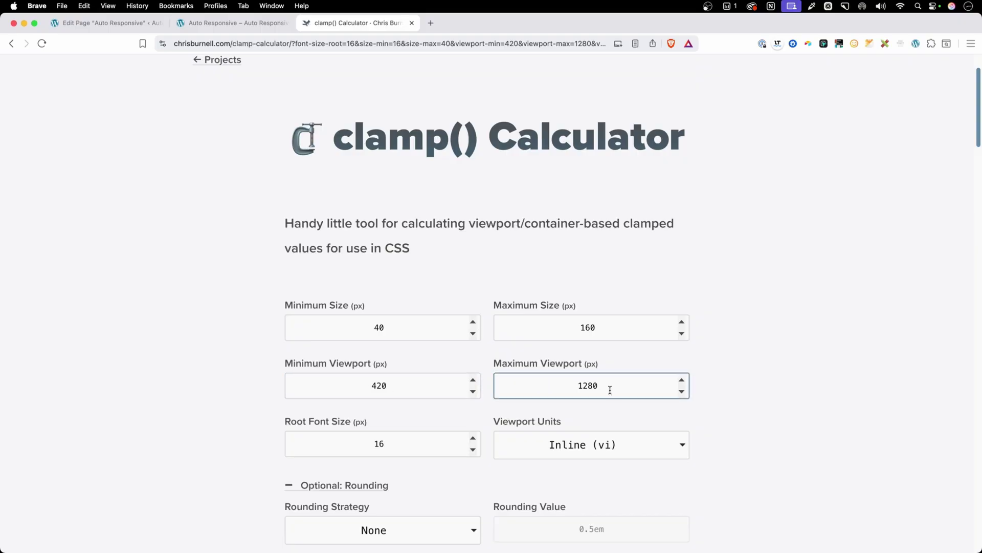
- Calculate the new clamped value and copy the result clamp(2.5rem, -1.163rem + 13.953vi, 10rem)
scroll(588, 381, "down", 1)
left_click(561, 379)
scroll(561, 379, "down", 2)
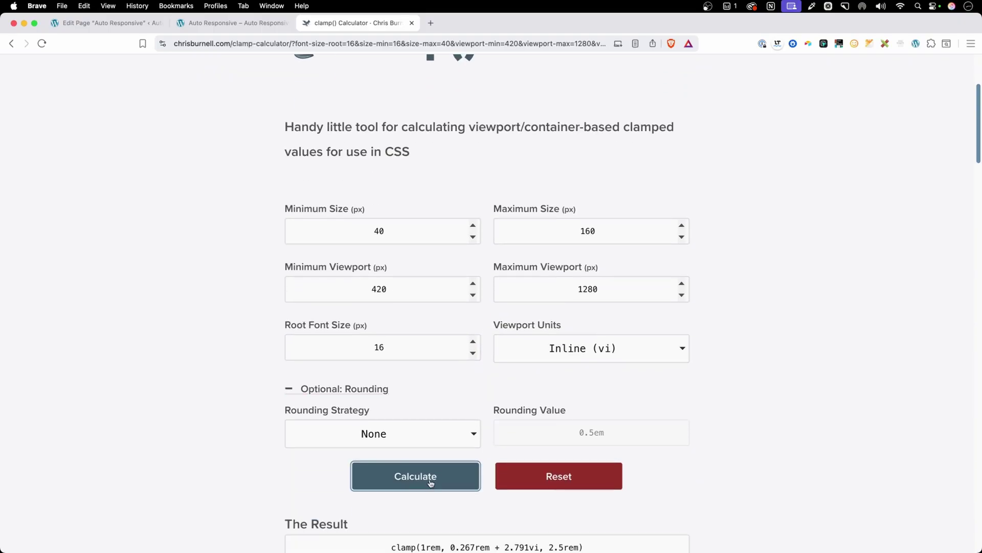
left_click(432, 476)
scroll(447, 469, "down", 3)
left_click(481, 419)
key("super+c")
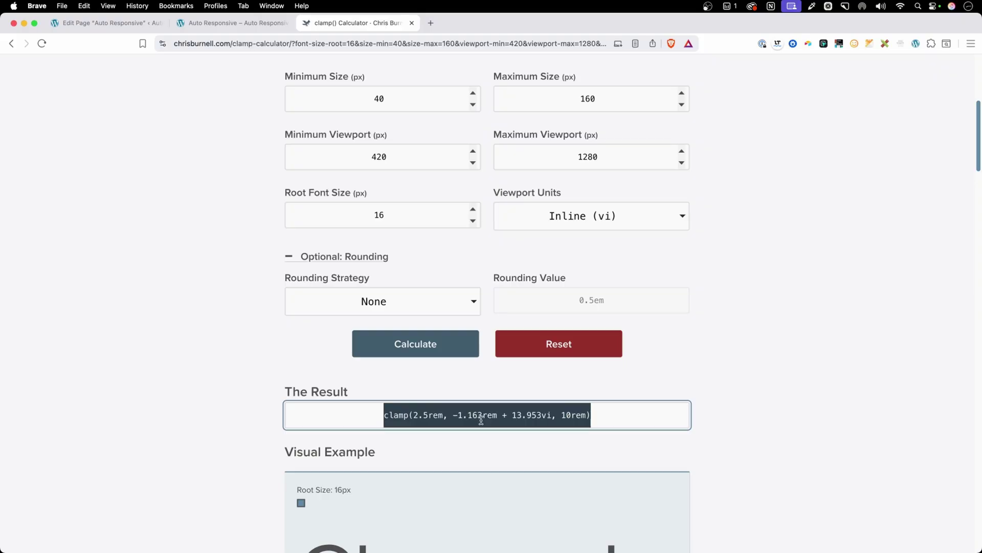
- Set the Section's all-screens top and bottom padding to clamp(2.5rem, -1.163rem + 13.953vi, 10rem) in the page editor, and save the page
left_click(106, 23)
left_click(898, 364)
key("super+v")
left_click(902, 412)
key("super+v")
left_click(944, 70)
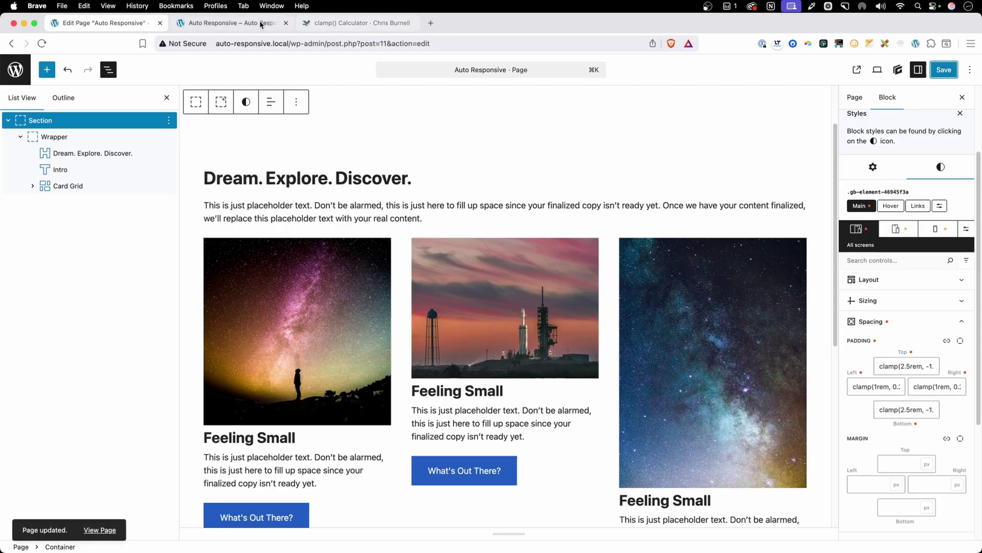
- Reload the live page and check the section's computed top and bottom padding while resizing the viewport from about 1755 px to 921 px
left_click(234, 23)
left_click(266, 43)
key("Return")
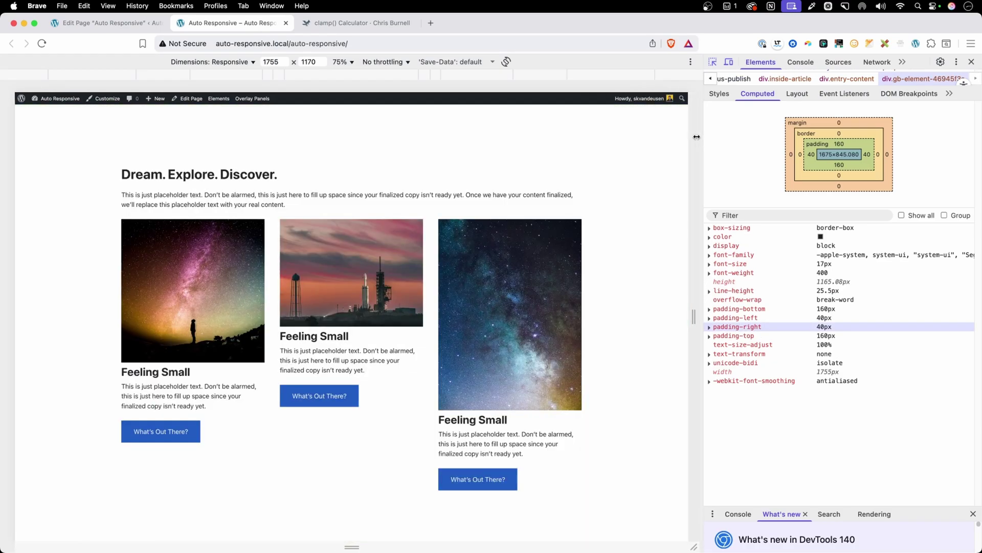
left_click_drag(694, 137, 534, 147)
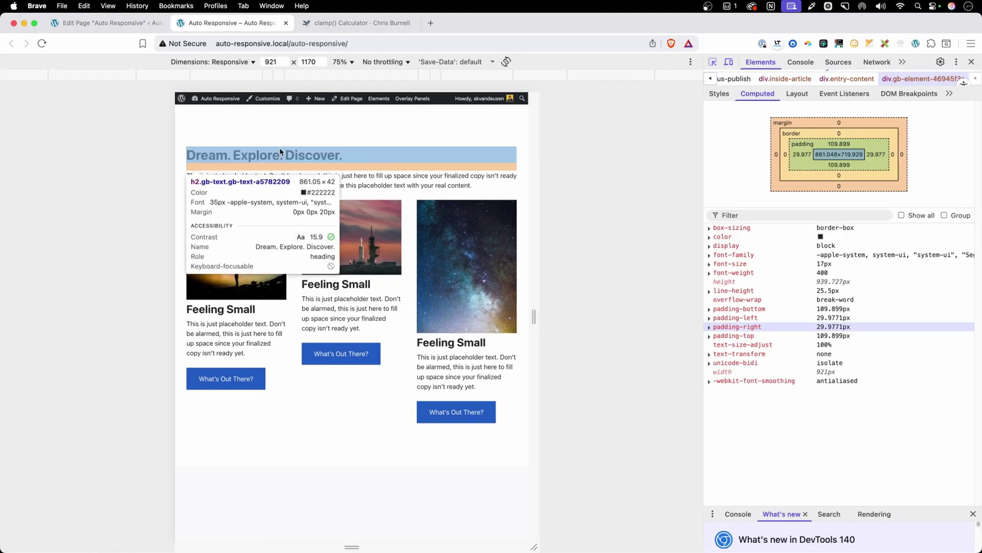
left_click_drag(534, 148, 546, 179)
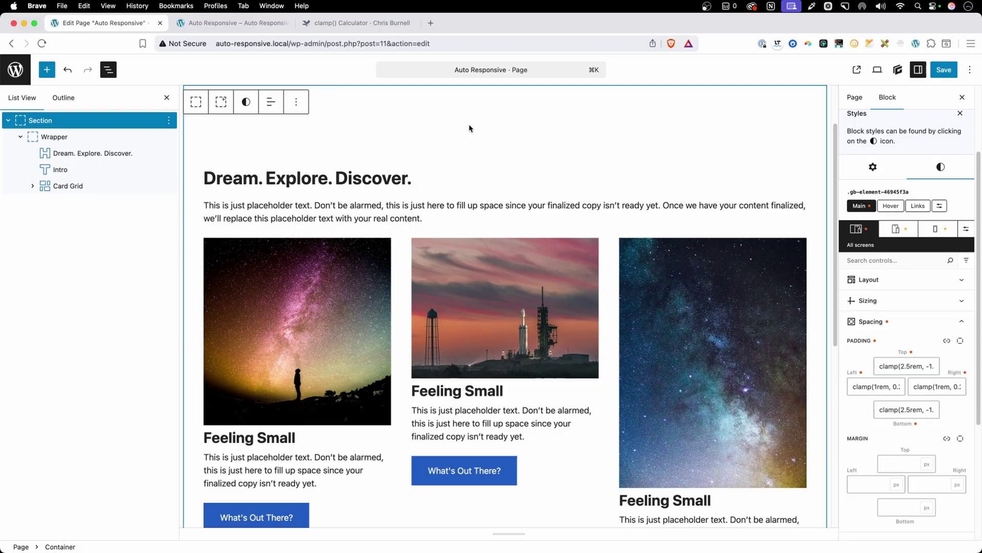
- Set the all-screens font size of the "Dream. Explore. Discover." heading to 4 rem in the page editor
left_click(369, 174)
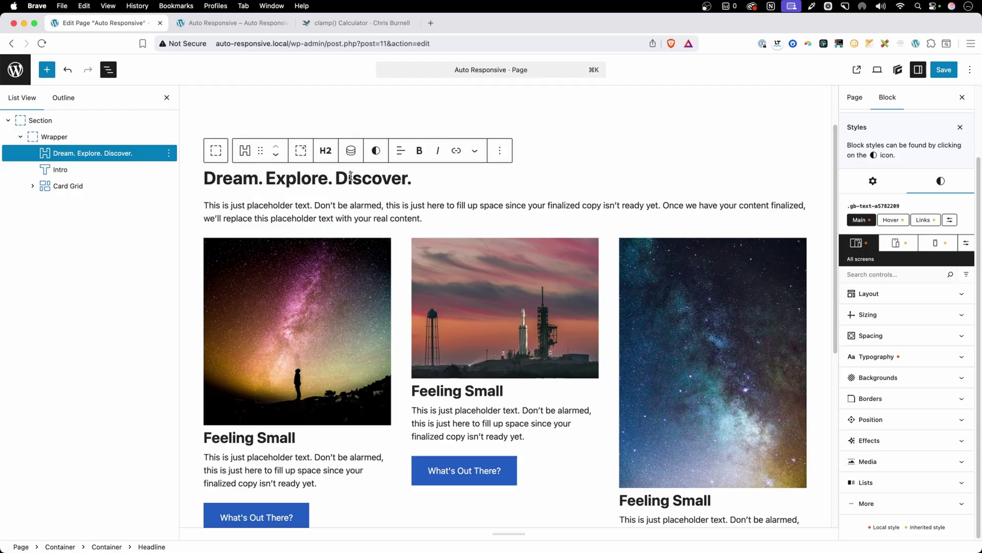
left_click(383, 179)
left_click(876, 357)
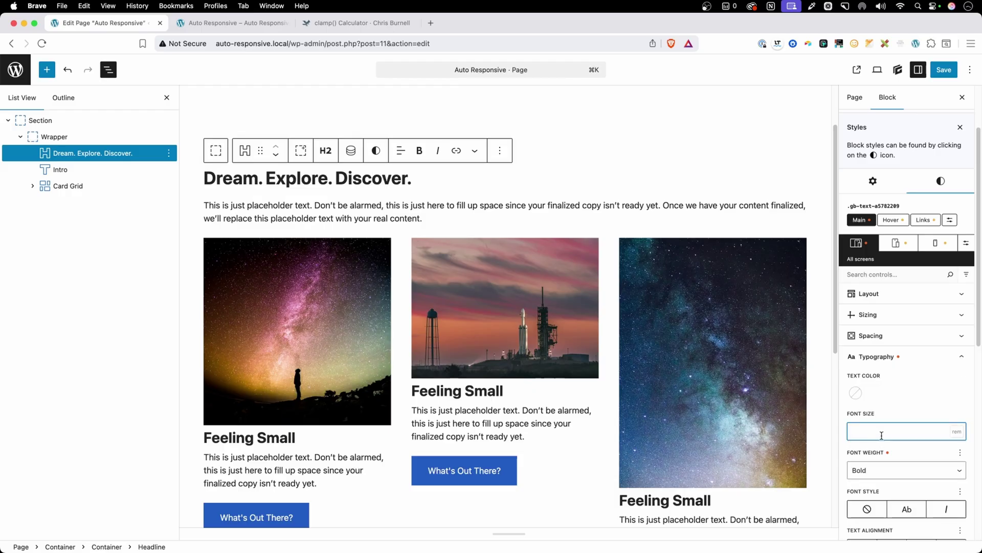
type("4")
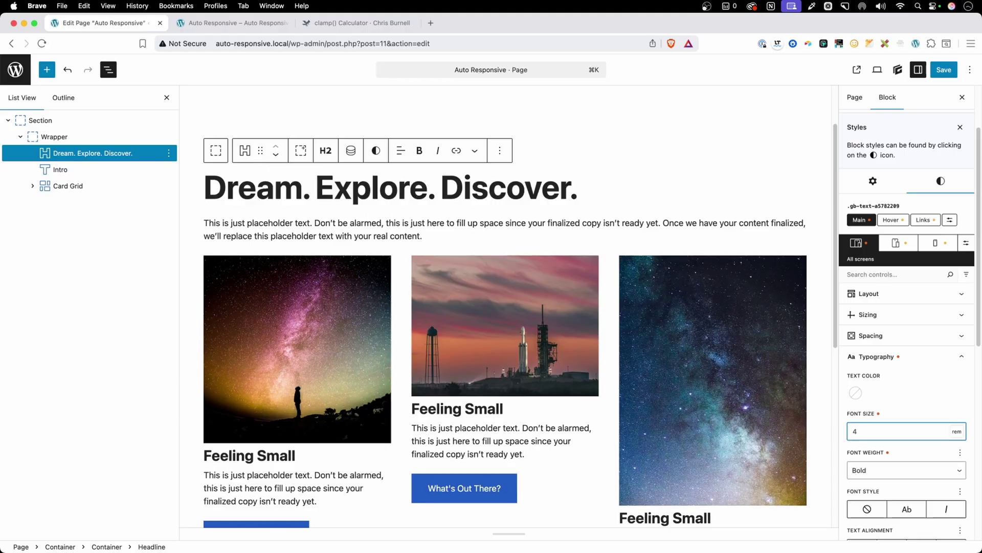
- Preview the heading at the tablet and mobile breakpoints, and set its mobile font size to 2.5 rem
left_click(898, 247)
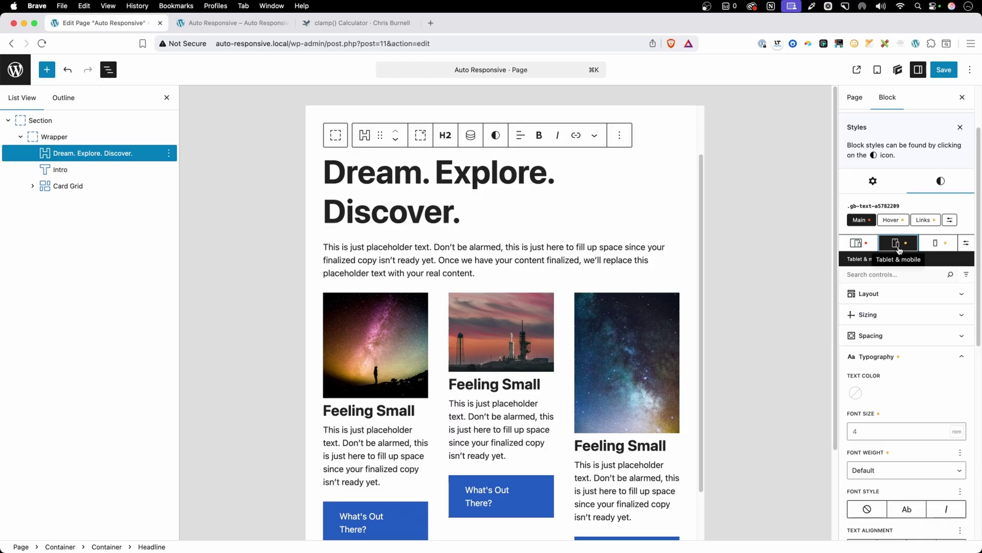
left_click(917, 244)
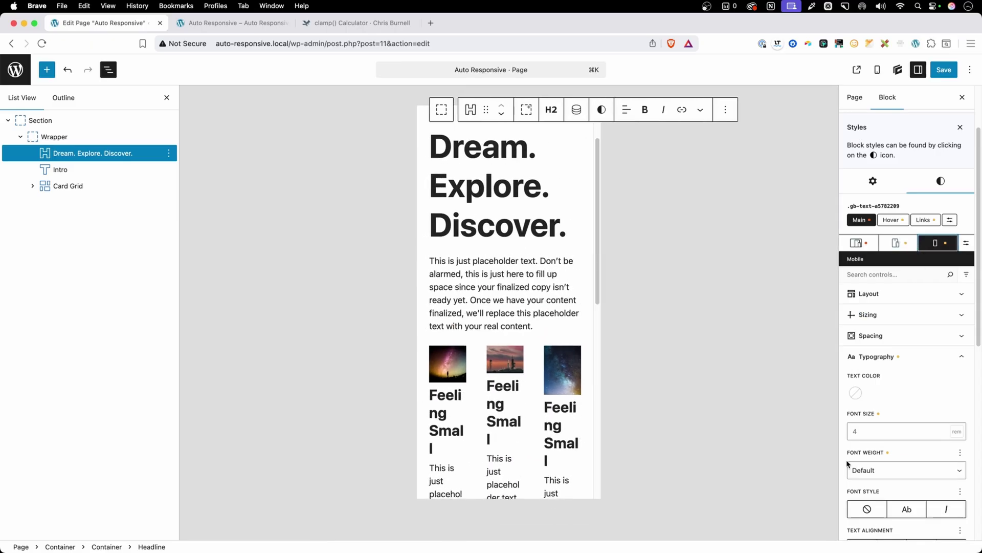
left_click(866, 436)
type("2.5")
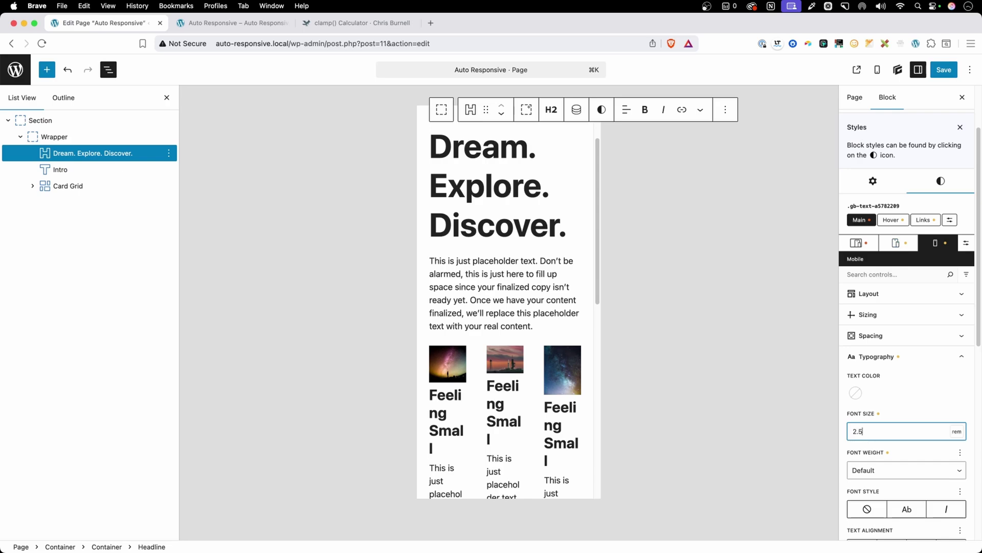
- Set the heading's font size to 3 rem for the tablet and mobile breakpoint
left_click(888, 238)
left_click(895, 432)
type("3")
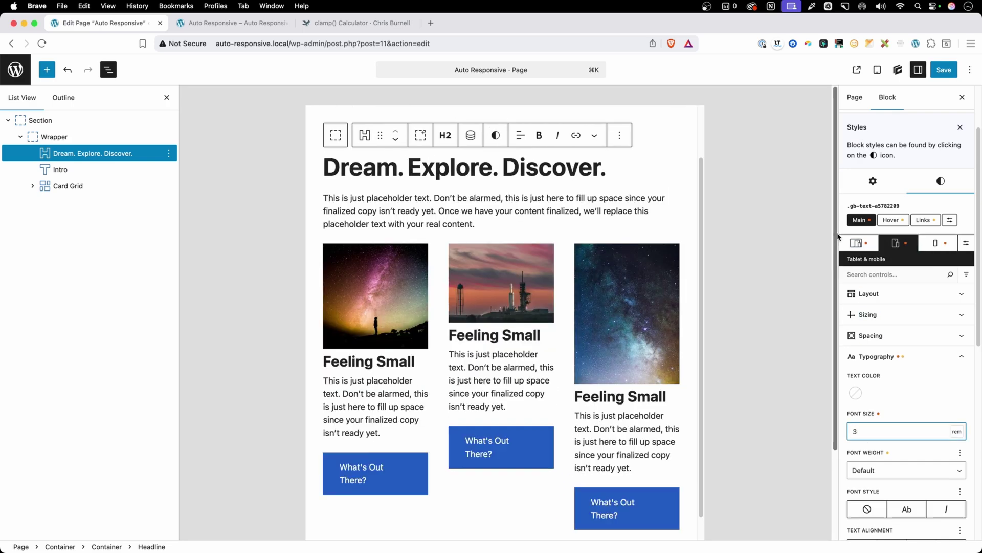
- Compare the heading's size across the all-screens, tablet and mobile previews
left_click(864, 239)
left_click(883, 244)
left_click(936, 242)
left_click(897, 242)
left_click(870, 243)
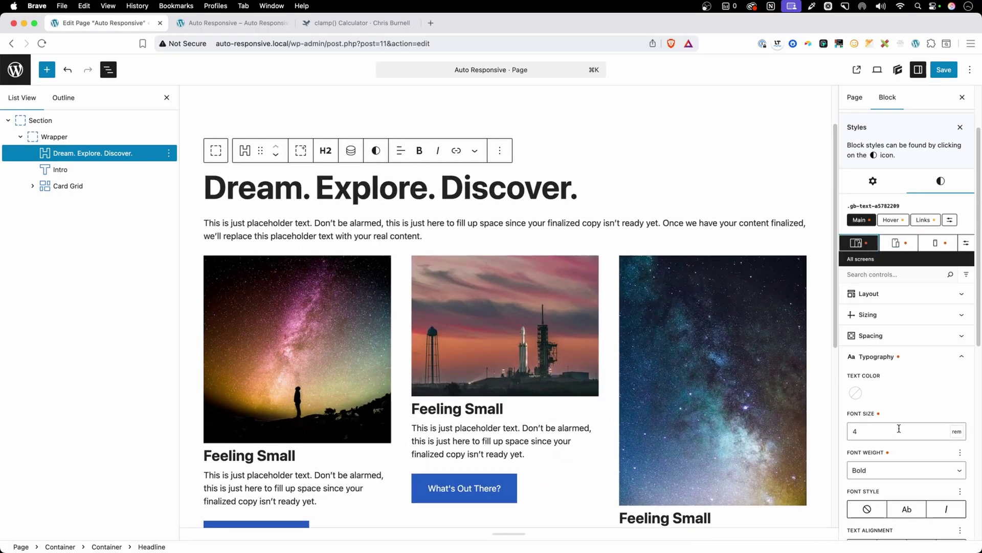
- Clear the heading's font size at the all-screens, tablet and mobile breakpoints, and return to the all-screens settings
key("BackSpace")
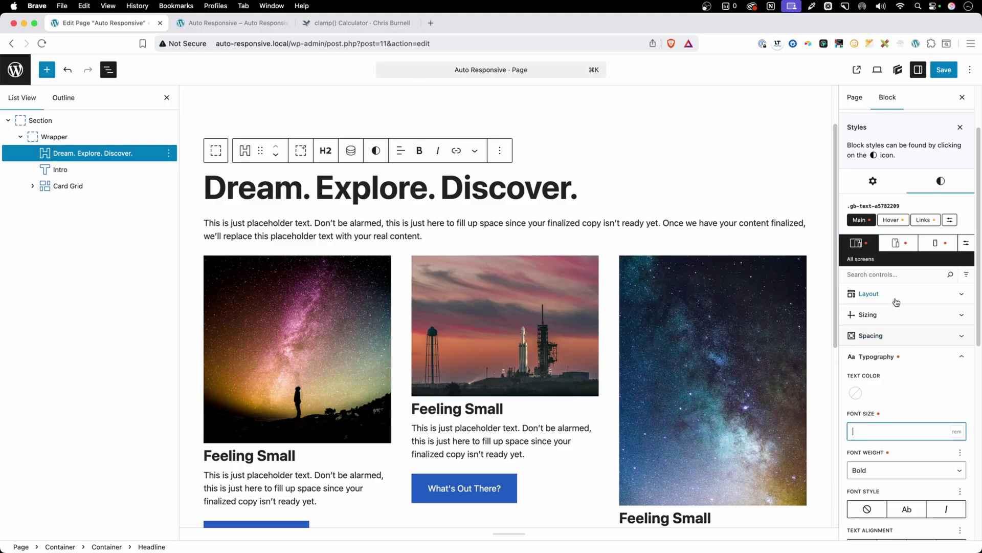
left_click(894, 243)
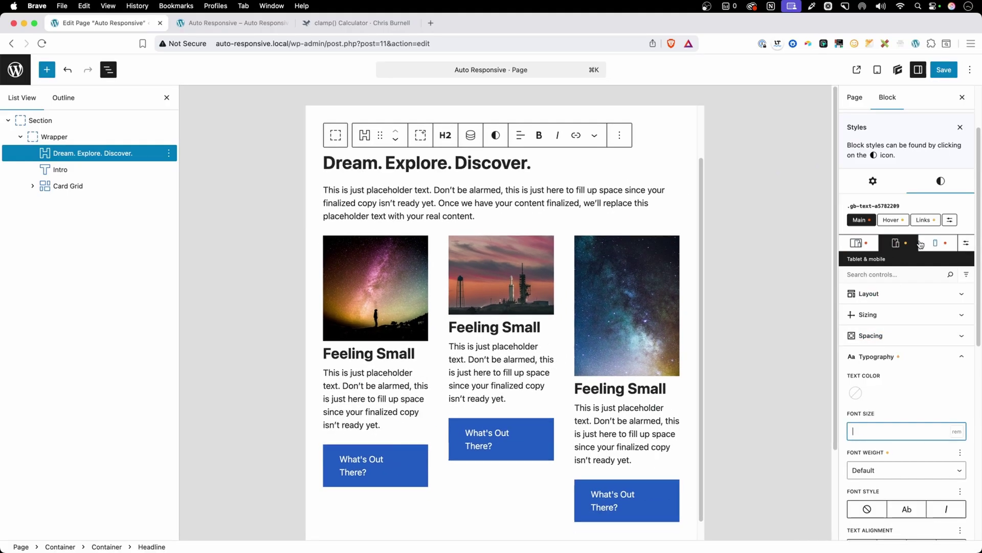
left_click(935, 243)
left_click(891, 431)
key("BackSpace")
key("BackSpace")
key("BackSpace")
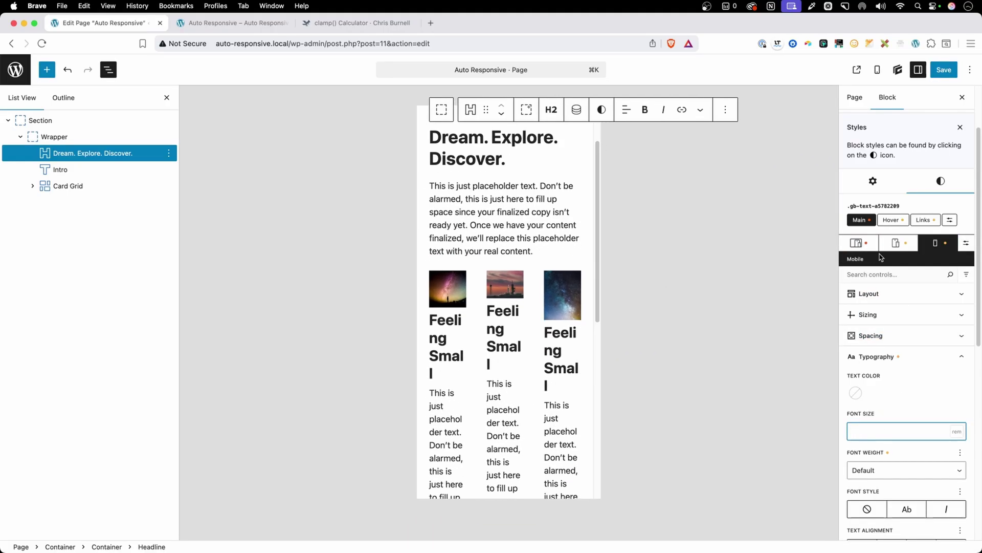
left_click(859, 243)
- Set the clamp() Calculator's maximum size to 64 px, keeping the 40 px minimum size and the 420 to 1280 px viewport range
left_click(354, 23)
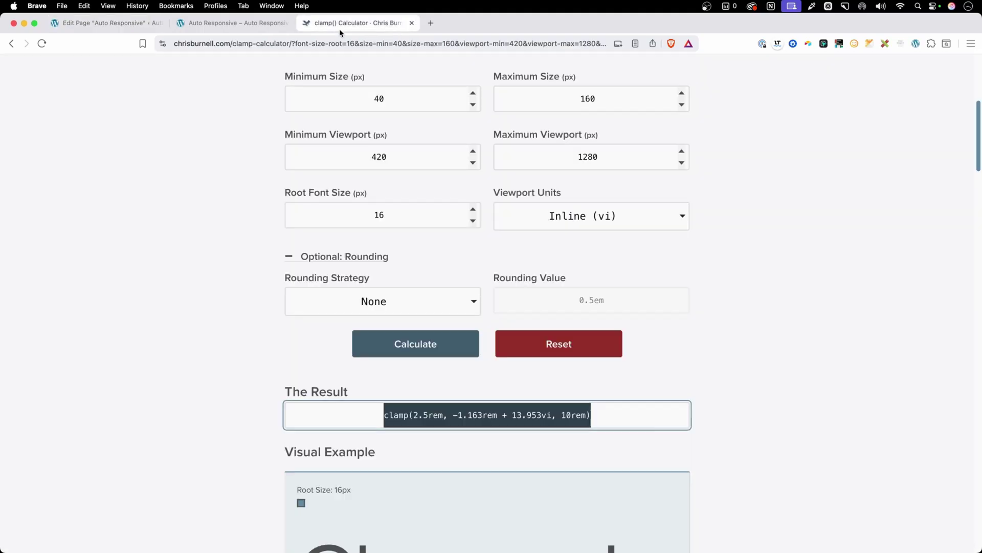
double_click(442, 181)
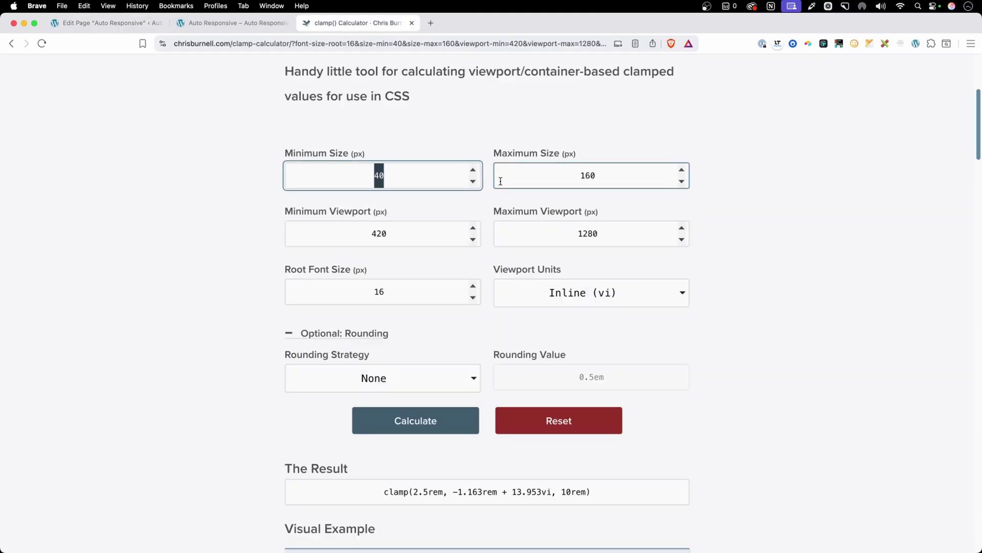
key("Right")
double_click(564, 174)
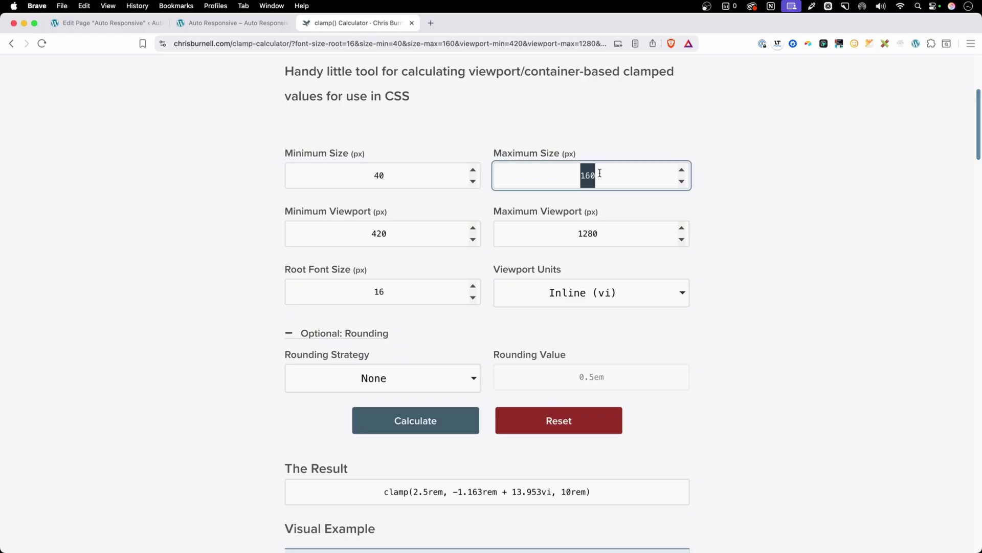
type("64")
left_click(367, 229)
left_click(522, 211)
left_click(502, 302)
- Calculate the heading's clamped value and select the result clamp(2.5rem, 1.767rem + 2.791vi, 4rem) for copying
left_click(420, 423)
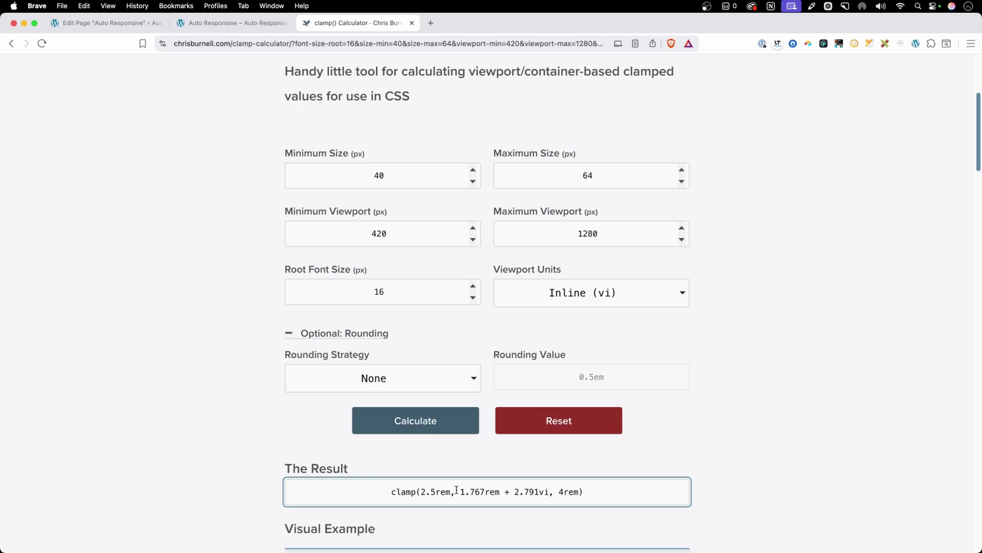
scroll(456, 490, "down", 1)
triple_click(549, 483)
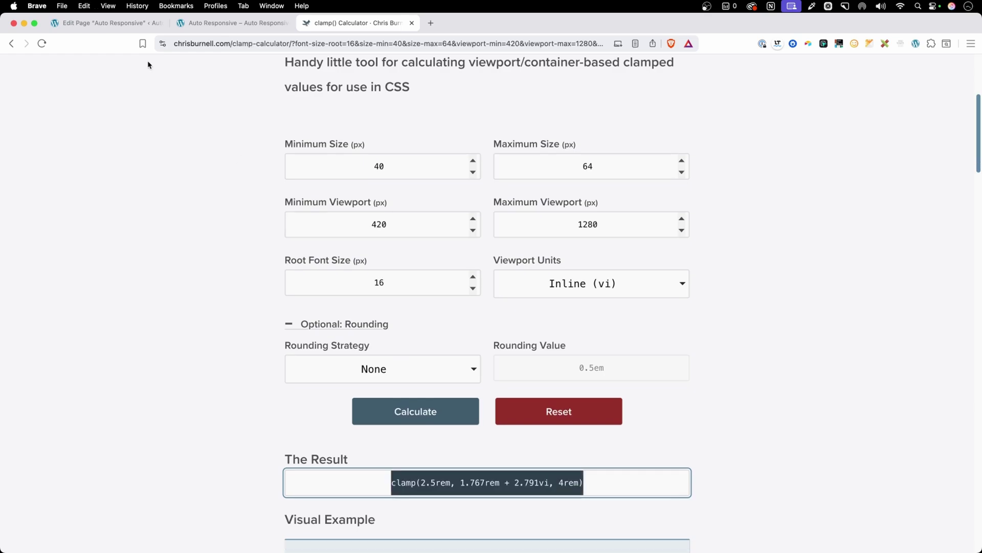
- Set the heading's all-screens font size to clamp(2.5rem, 1.767rem + 2.791vi, 4rem) in the page editor
left_click(123, 32)
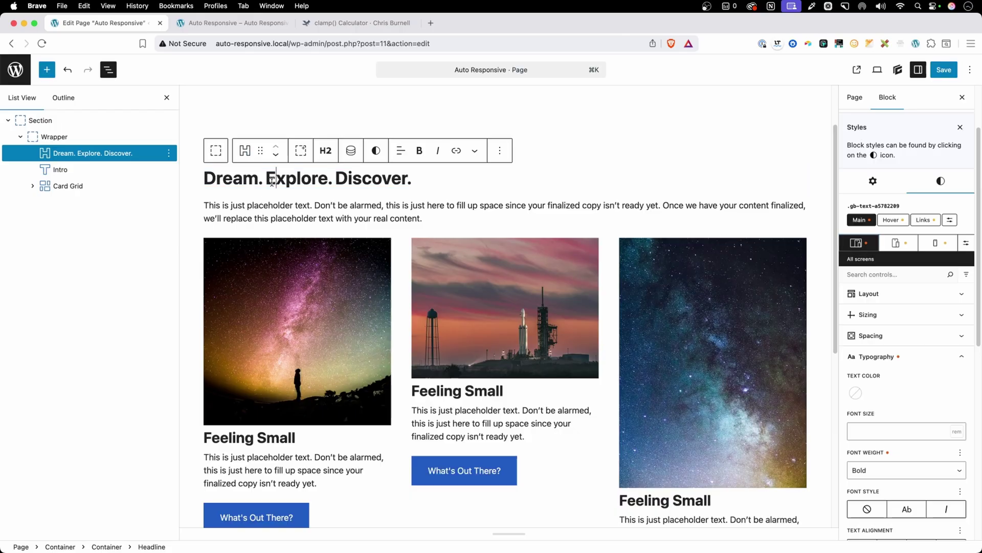
left_click(888, 435)
type("clamp(2.5rem, 1.367rem + 2.791vi, 4rem)")
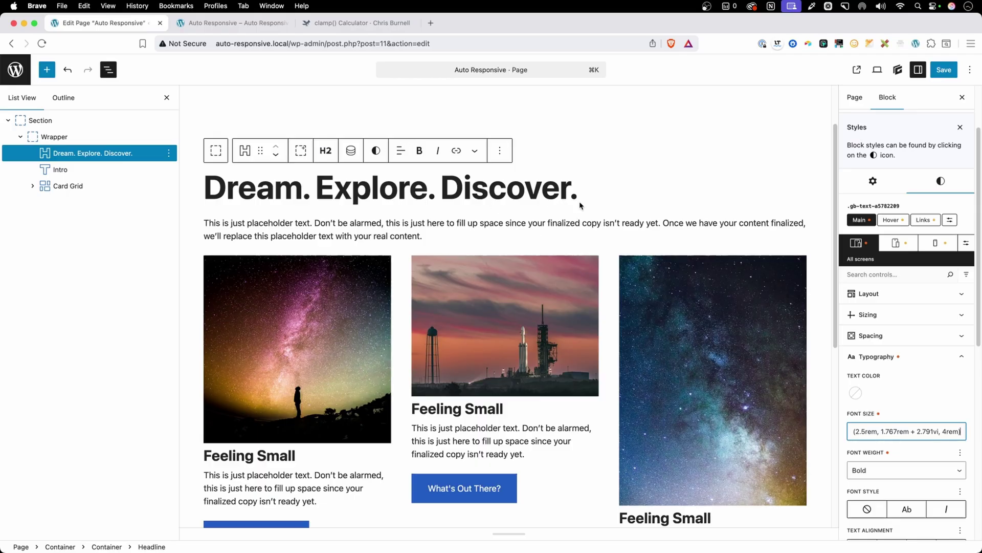
- Preview the heading at the tablet and mobile breakpoints, and save the page
left_click(895, 243)
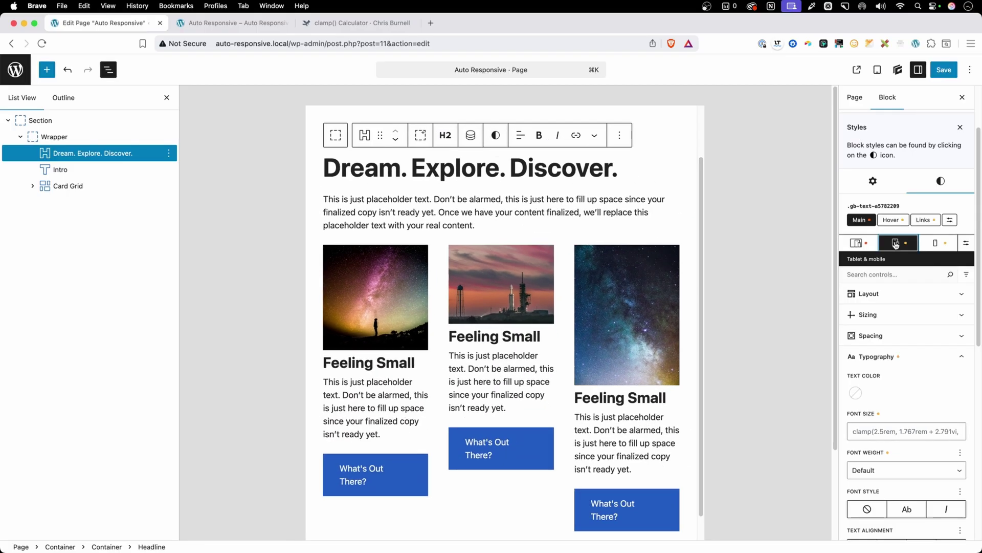
left_click(935, 242)
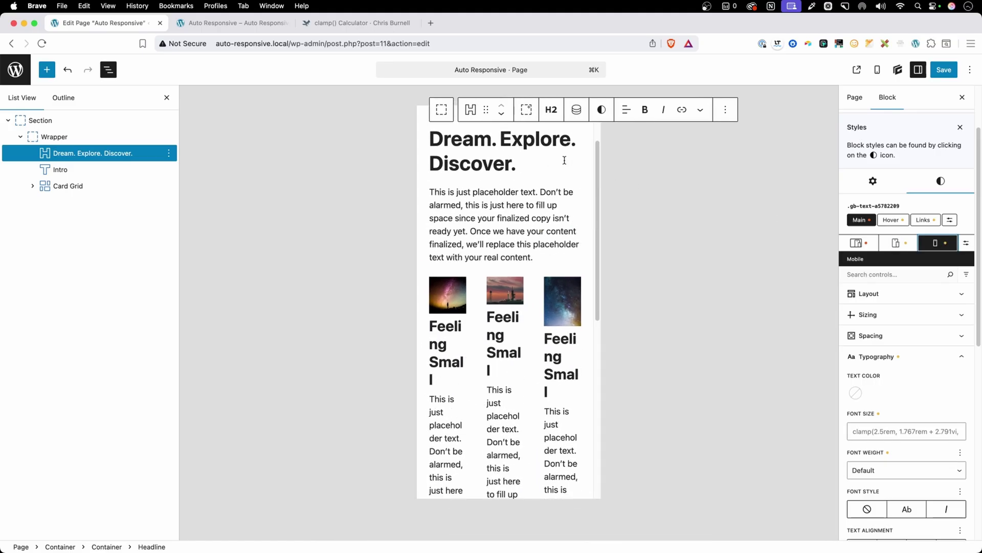
left_click(944, 70)
- Reload the published Auto Responsive page, narrow its responsive preview to 414 px and inspect the heading's computed styles
left_click(211, 24)
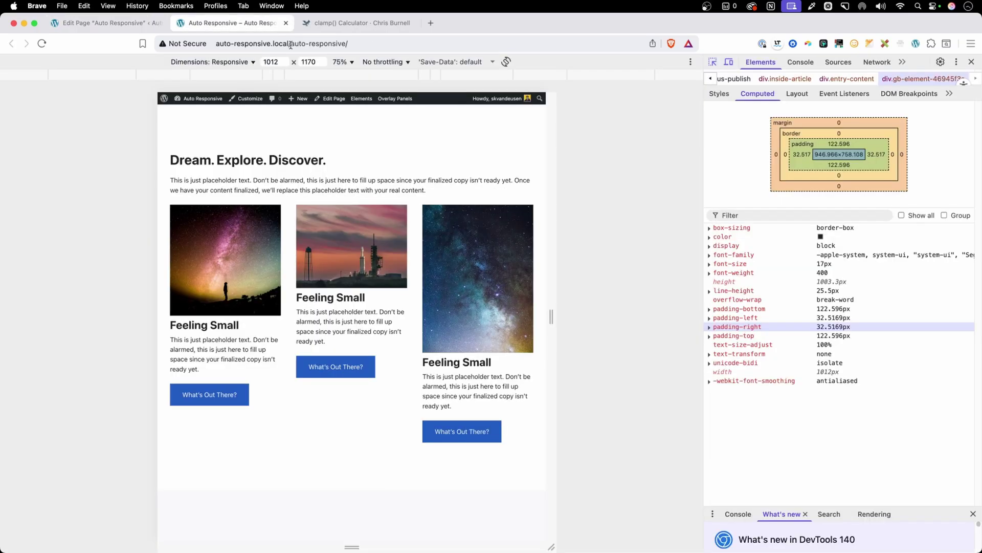
left_click(282, 43)
key("Return")
left_click_drag(554, 152, 437, 156)
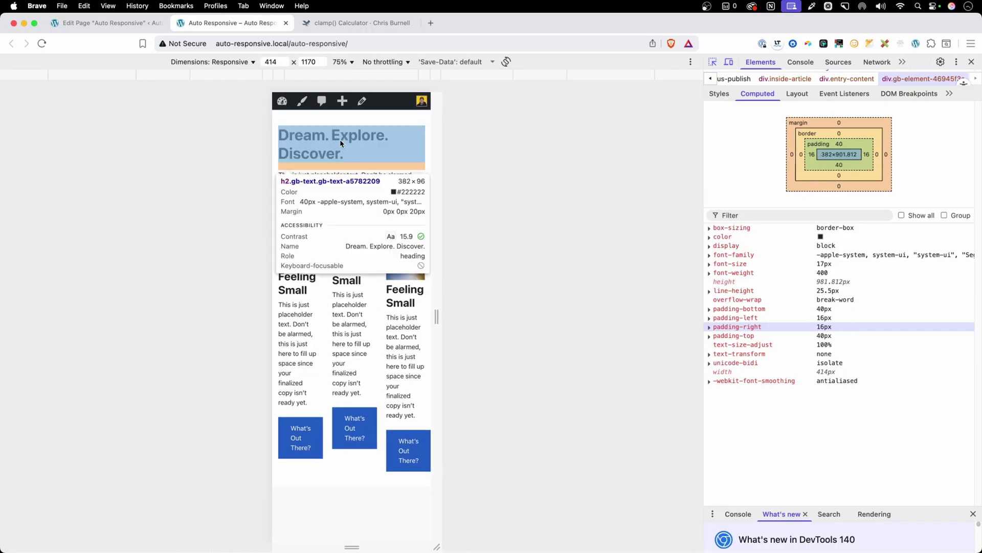
left_click(711, 64)
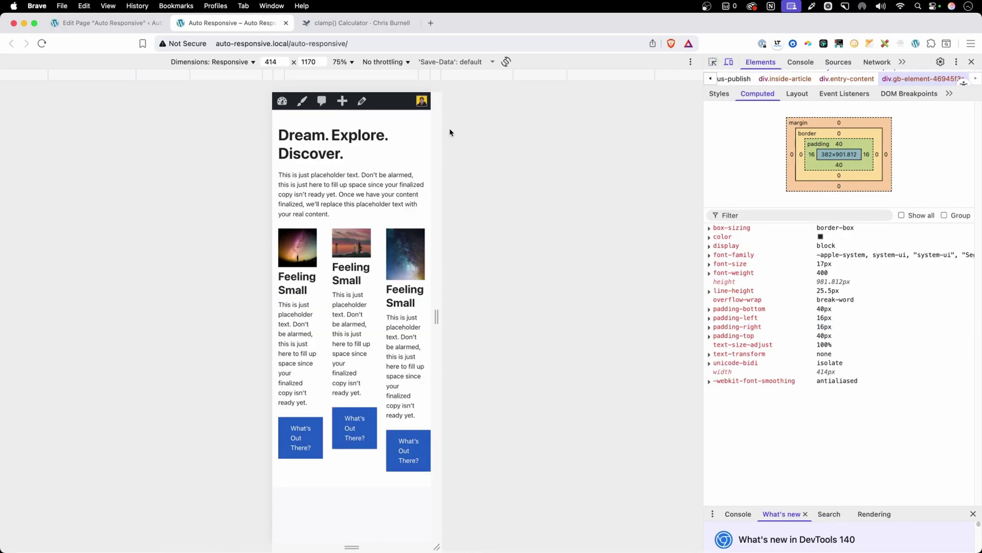
left_click(423, 153)
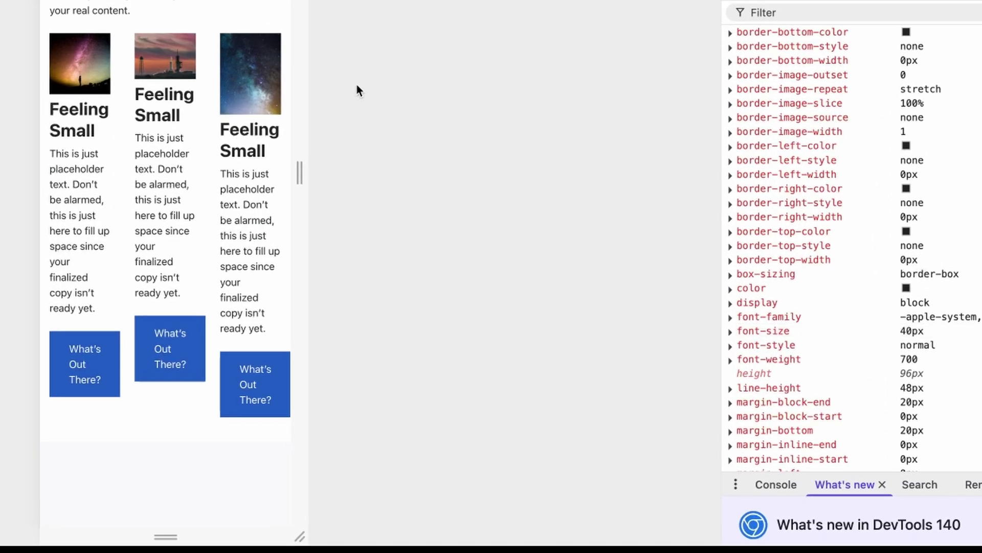
- Widen and narrow the responsive preview to compare the heading's computed font size at large and small widths
left_click_drag(292, 55, 642, 75)
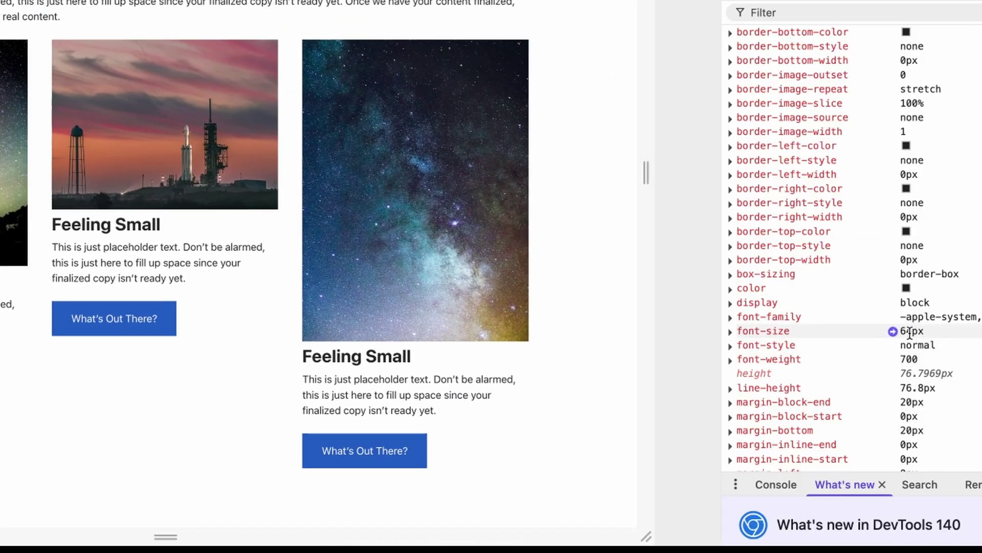
left_click_drag(646, 88, 396, 101)
left_click_drag(497, 272, 647, 270)
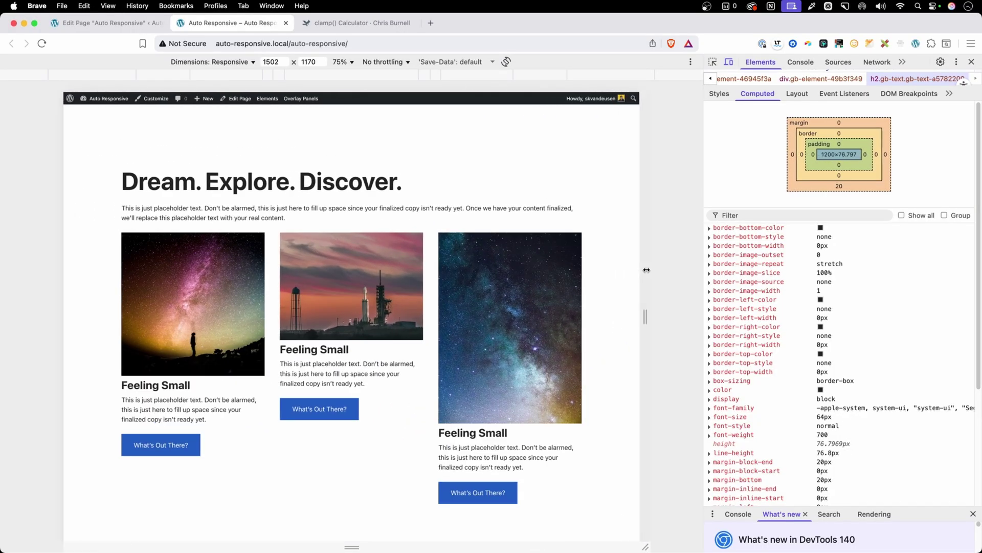
mouse_move(646, 269)
left_mouse_down()
mouse_move(431, 276)
mouse_move(638, 279)
left_mouse_up()
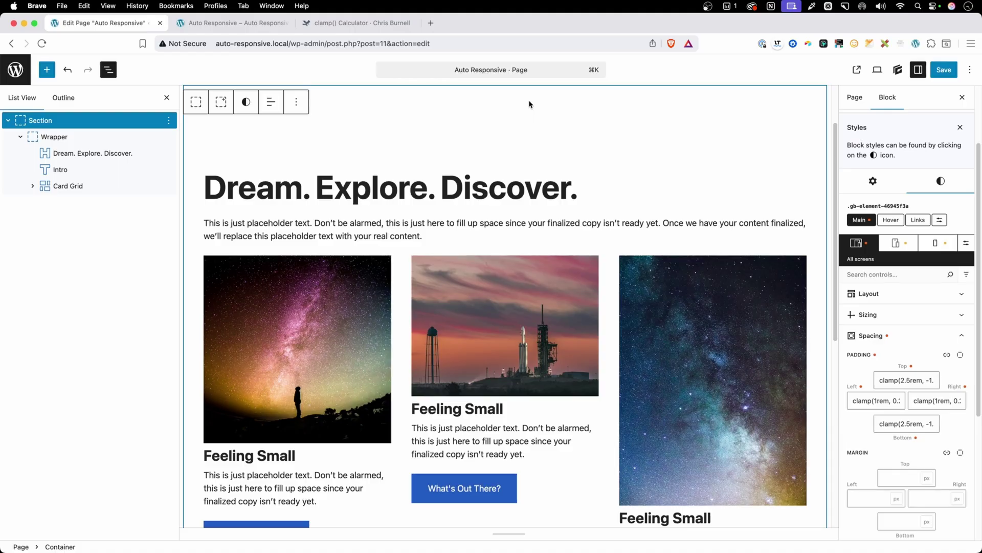
- Try a 50% max width on the Intro text in the page editor, previewing it at the tablet and mobile breakpoints
left_click(351, 226)
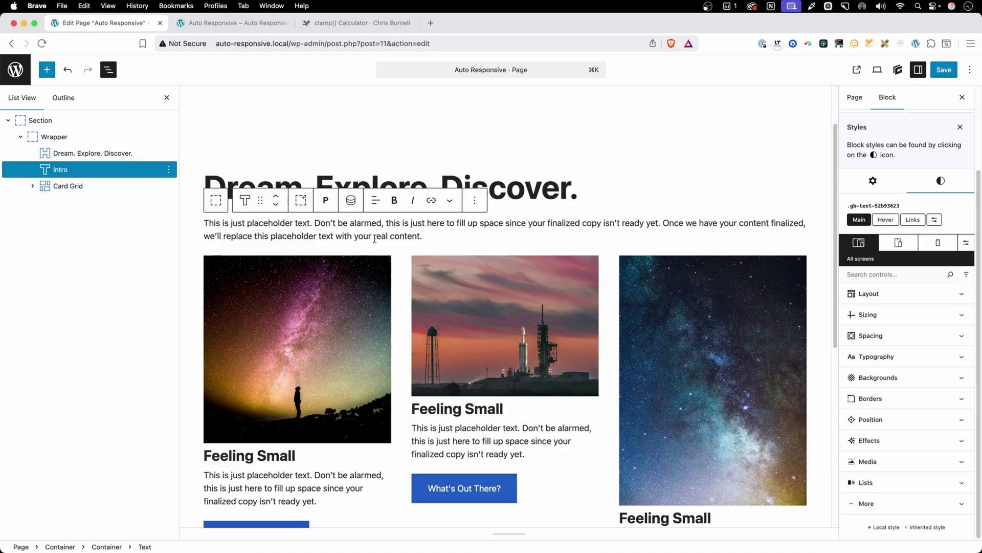
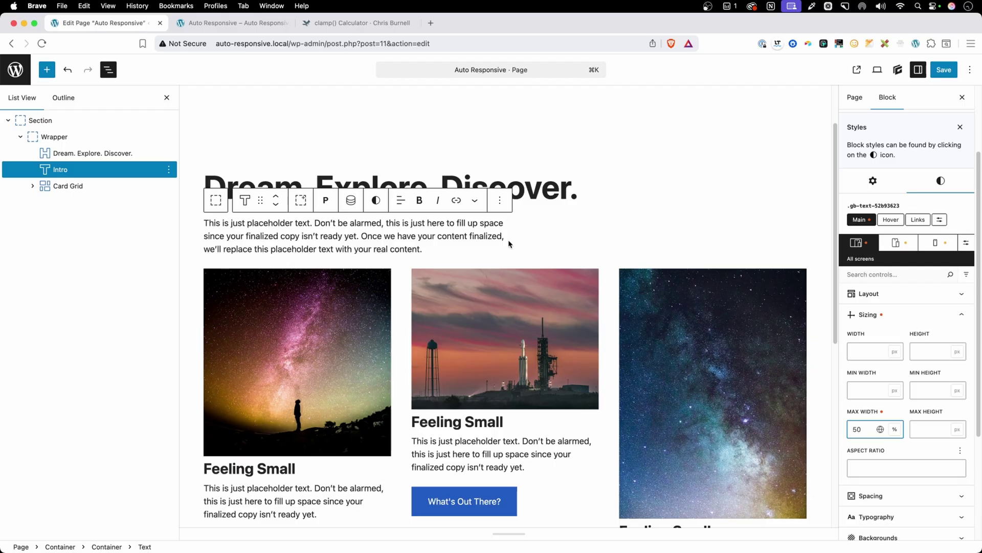
left_click(890, 246)
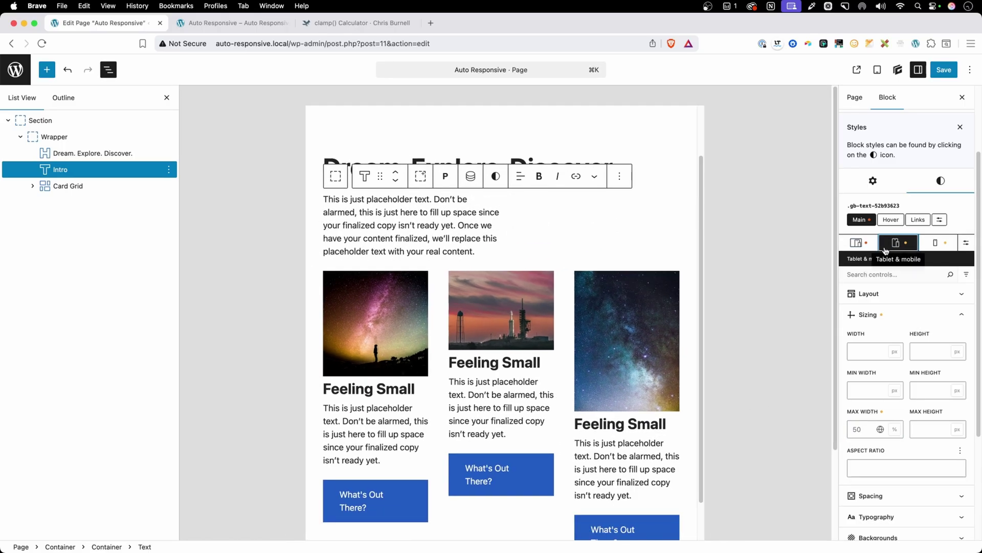
left_click(936, 242)
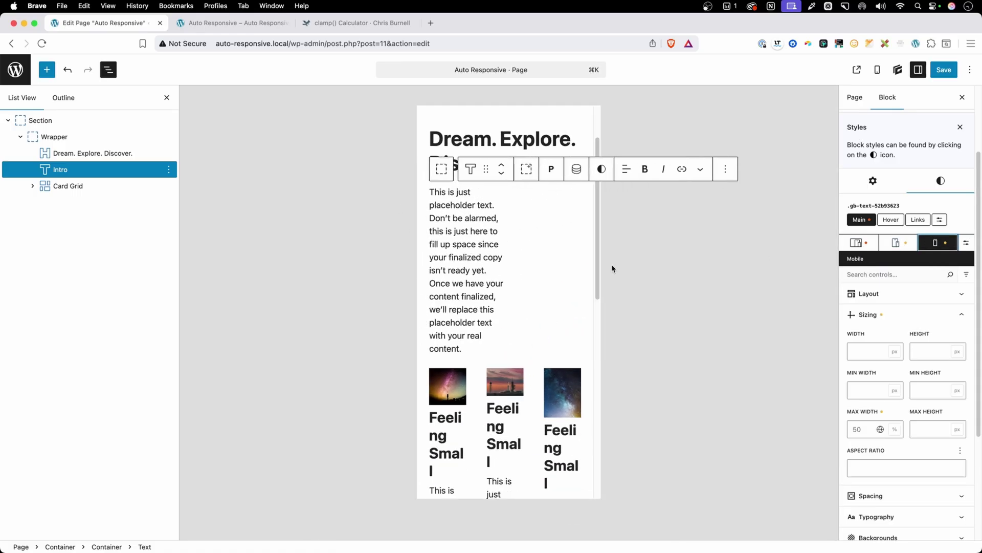
- Set the Intro text's all-screens max width to 60 ch
left_click(865, 251)
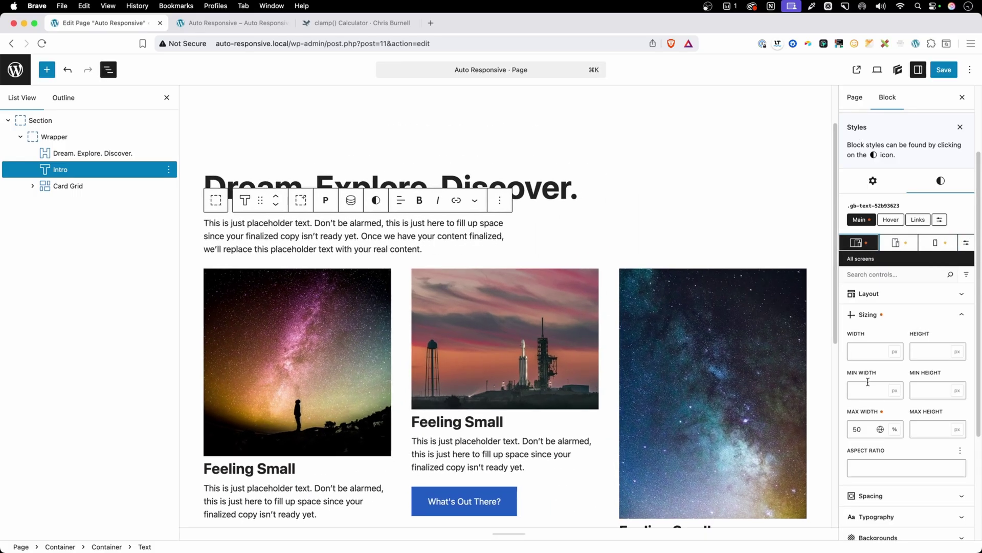
double_click(867, 429)
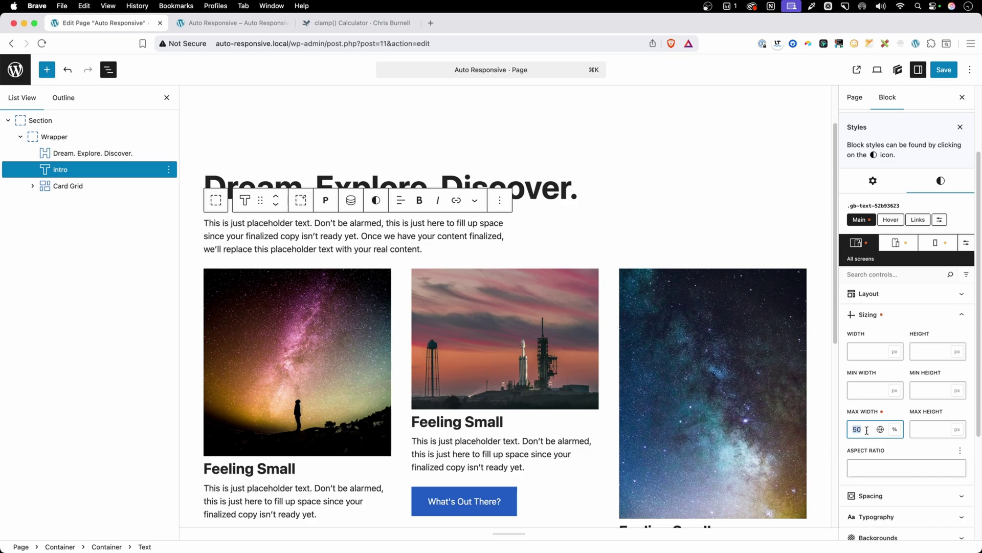
key("BackSpace")
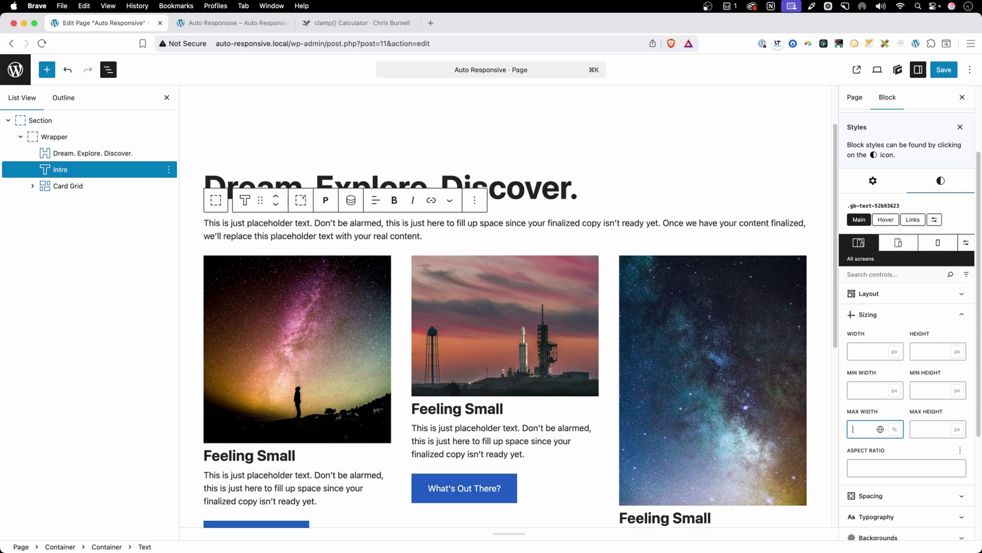
type("60")
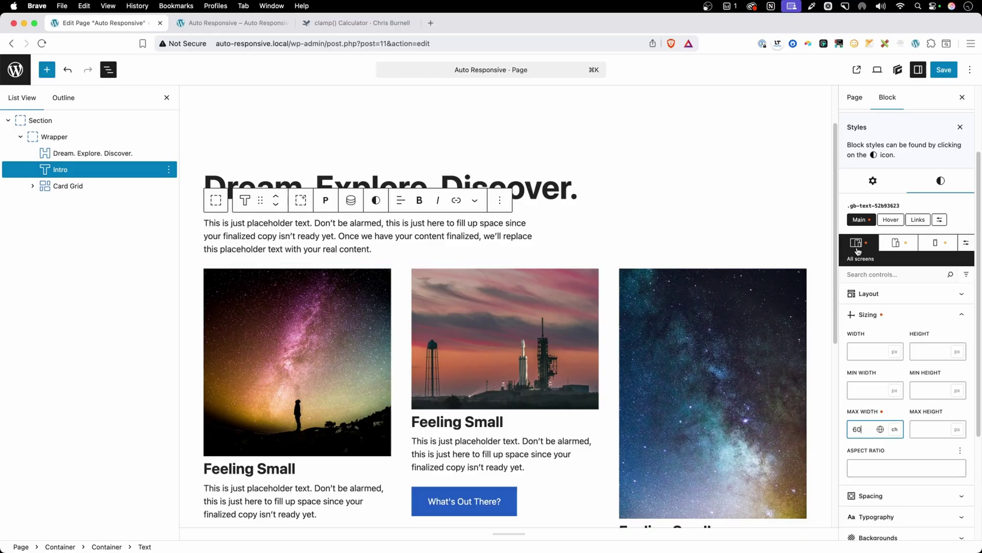
- Compare the Intro text's line lengths and the card layout across the all-screens, tablet and mobile previews
left_click(889, 243)
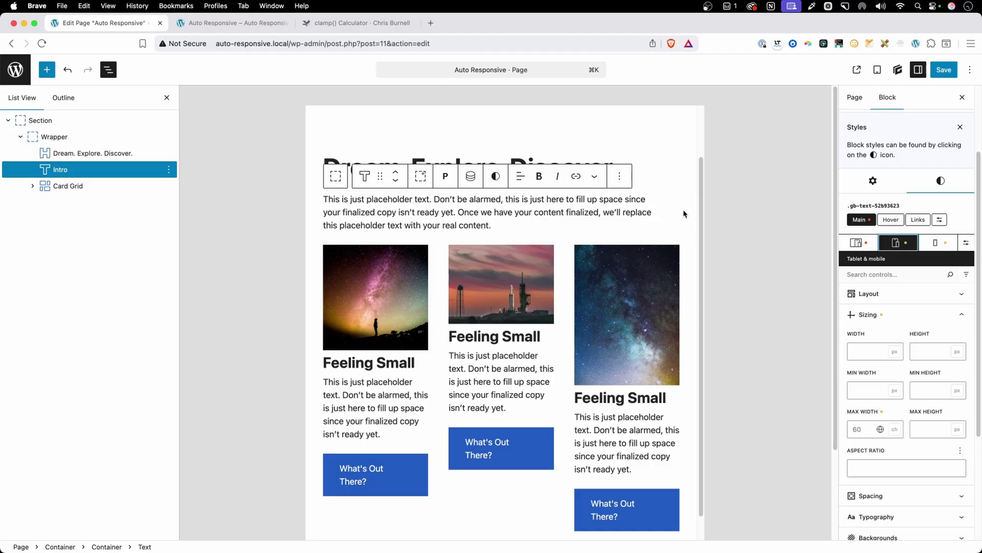
left_click(937, 246)
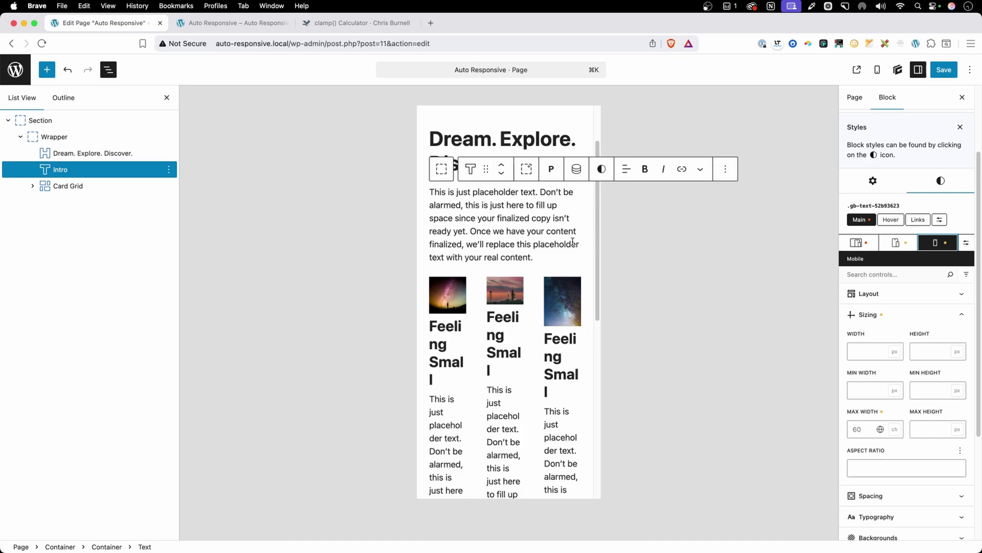
left_click(855, 244)
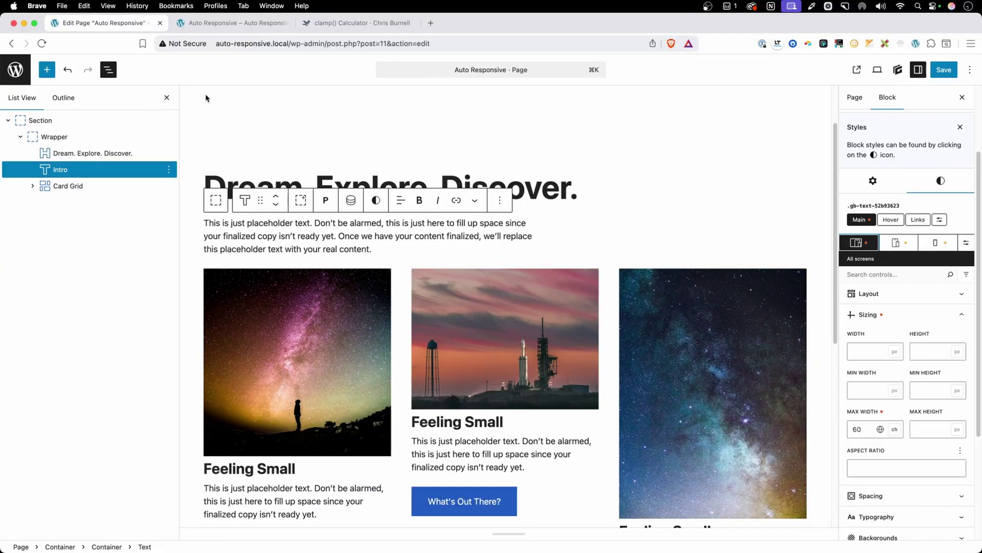
left_click(895, 242)
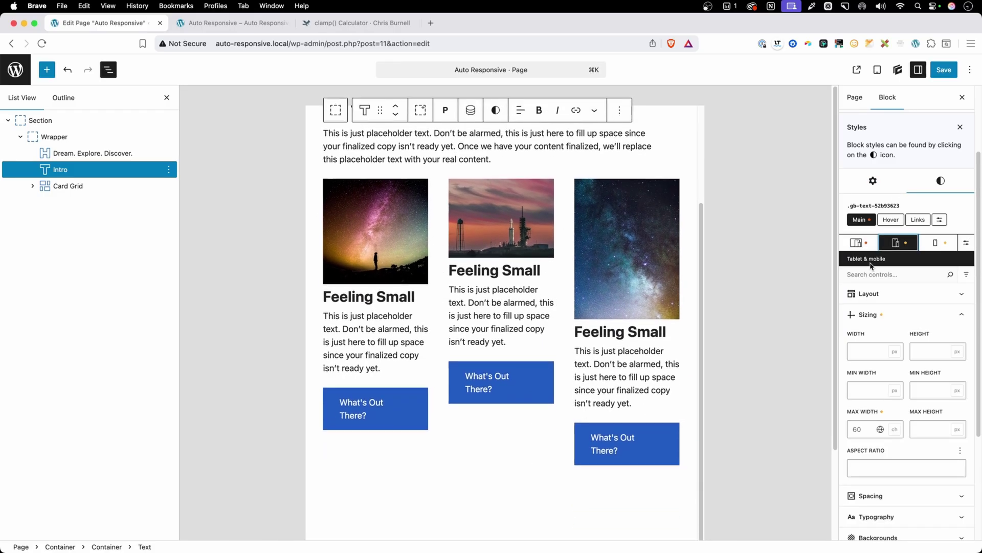
left_click(934, 245)
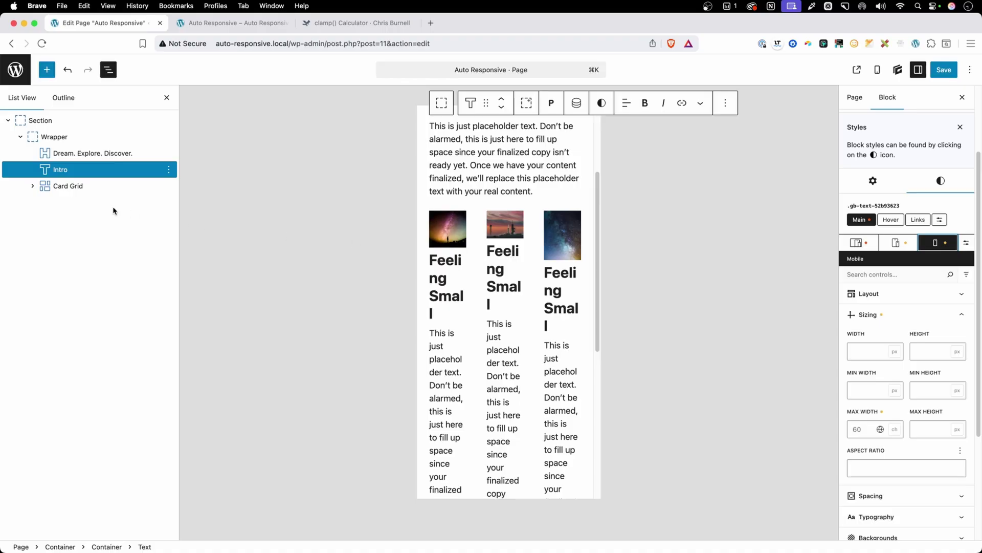
- Select the Card Grid and show the template column presets of its all-screens grid layout
left_click(69, 186)
left_click(863, 241)
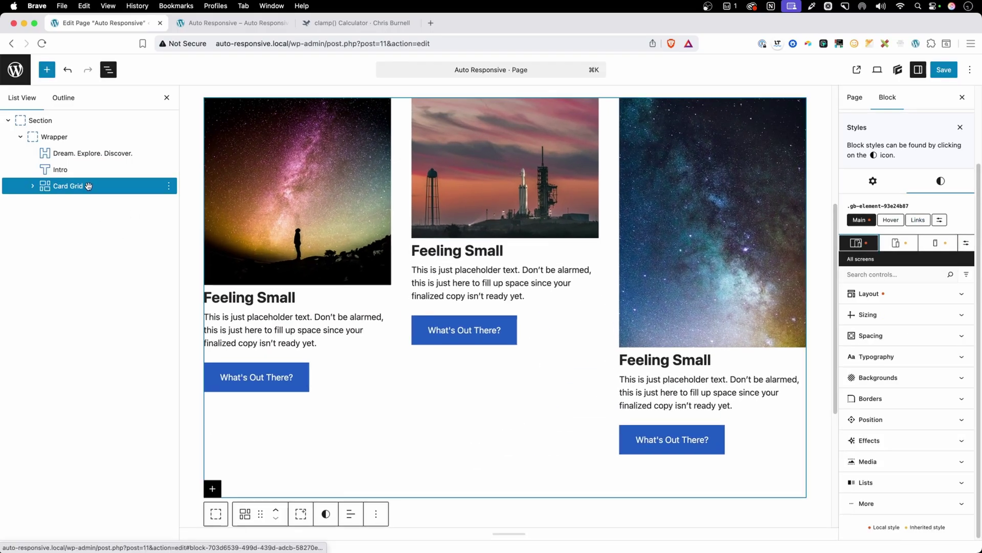
left_click(869, 293)
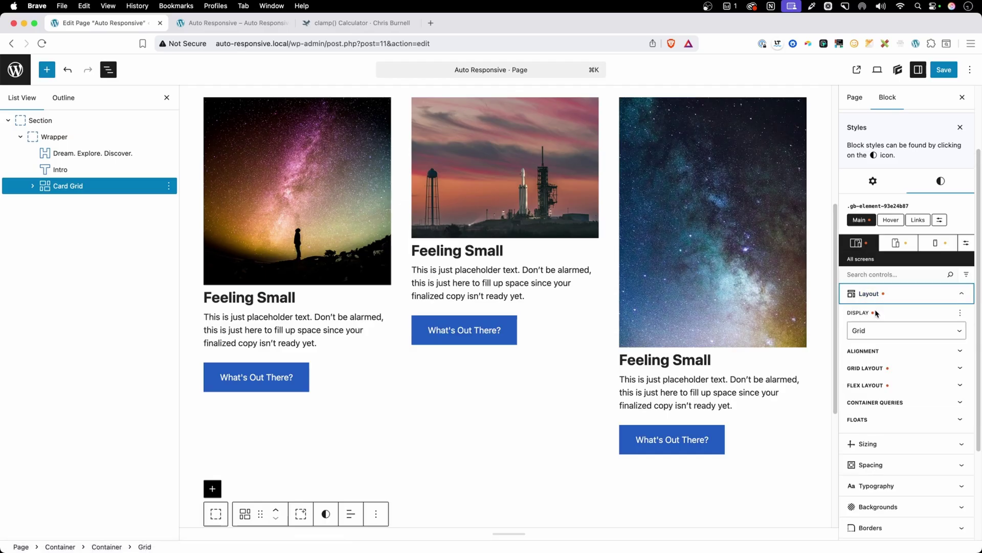
left_click(870, 368)
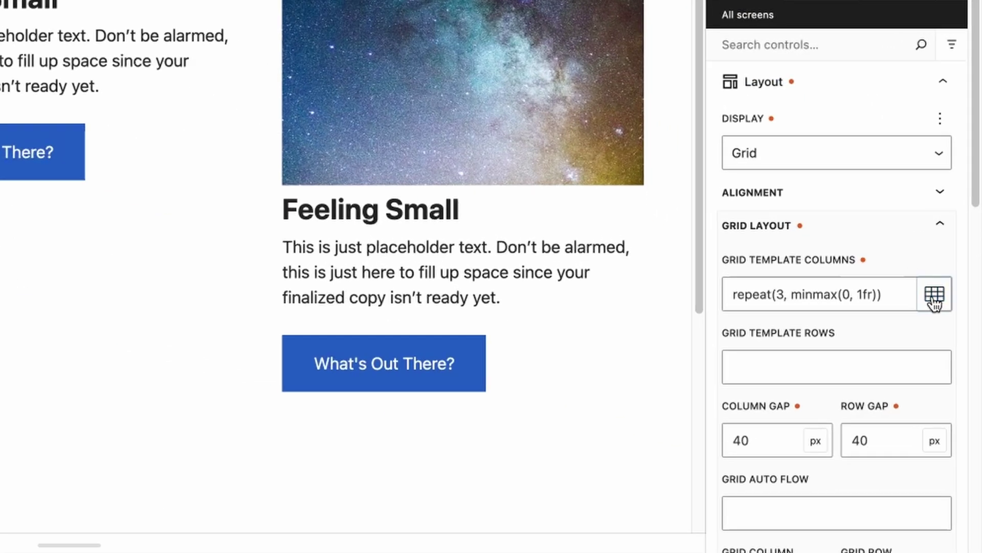
left_click(953, 396)
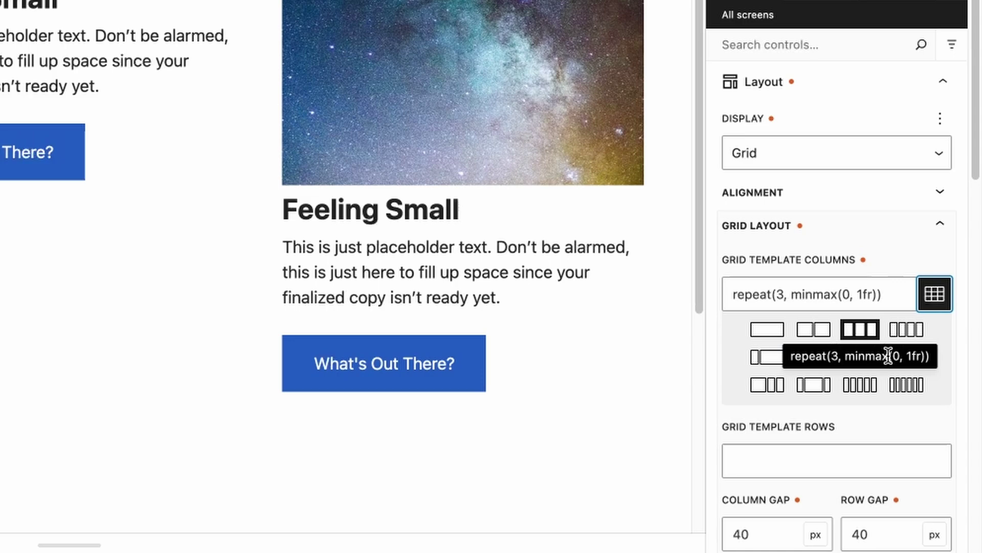
- Set the Card Grid's template columns to repeat(2, minmax(0, 1fr)) for tablet and 1fr for mobile, and compare the breakpoint previews
left_click(889, 292)
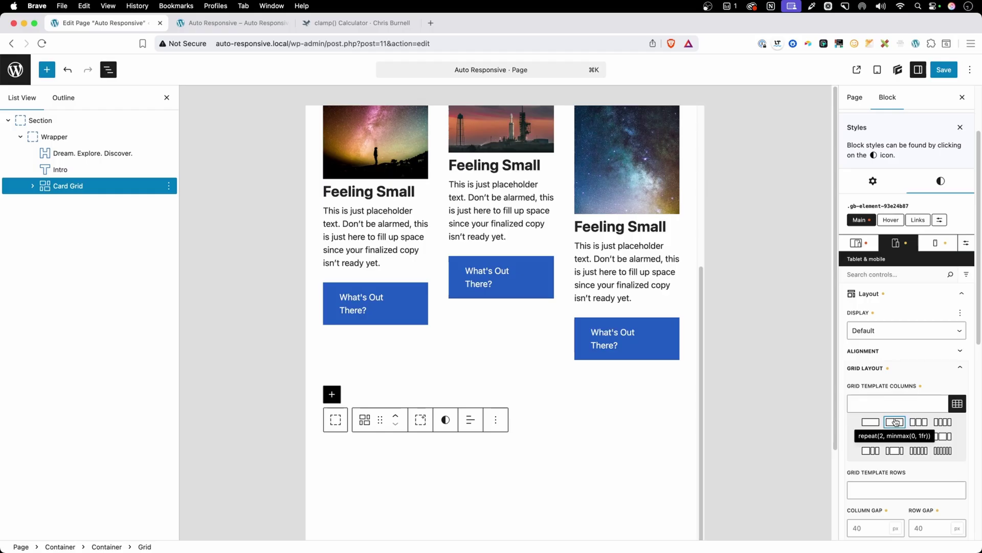
left_click(895, 422)
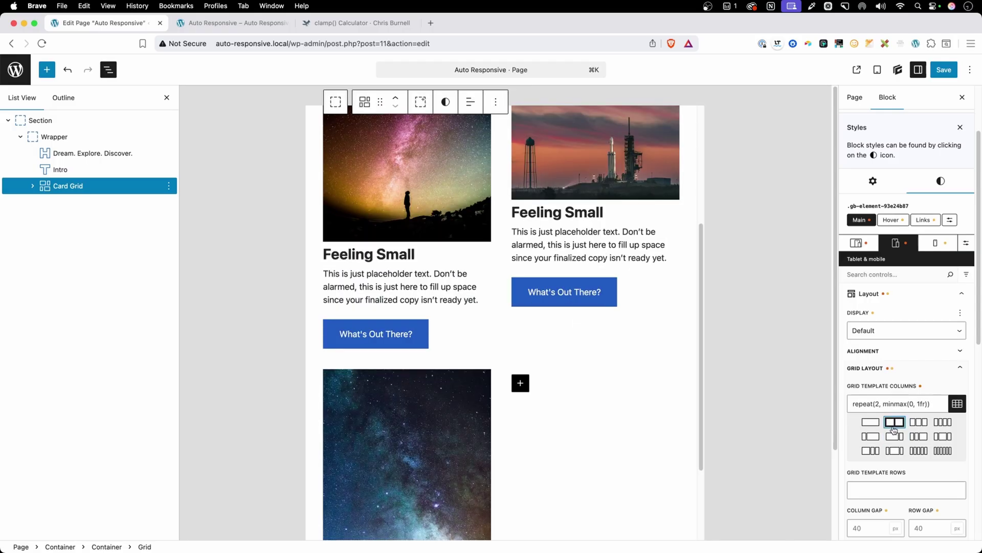
left_click(935, 246)
left_click(870, 422)
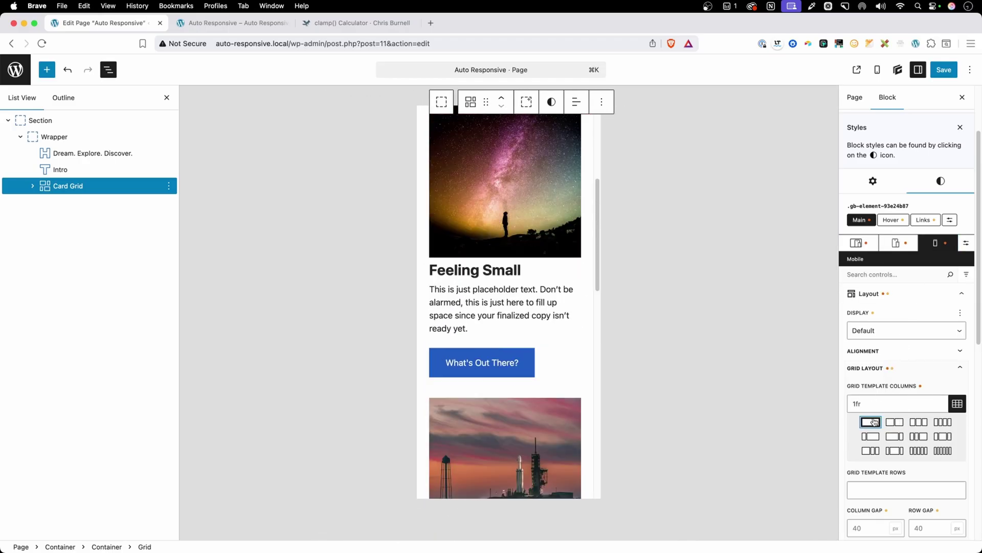
left_click(899, 243)
left_click(852, 244)
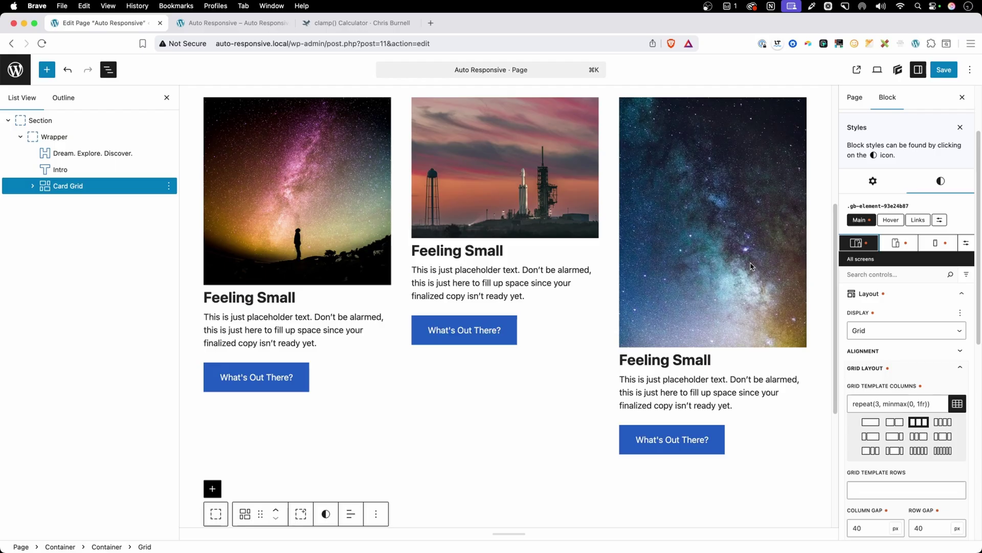
- Clear the Card Grid's template columns at the all-screens, tablet and mobile breakpoints
triple_click(893, 405)
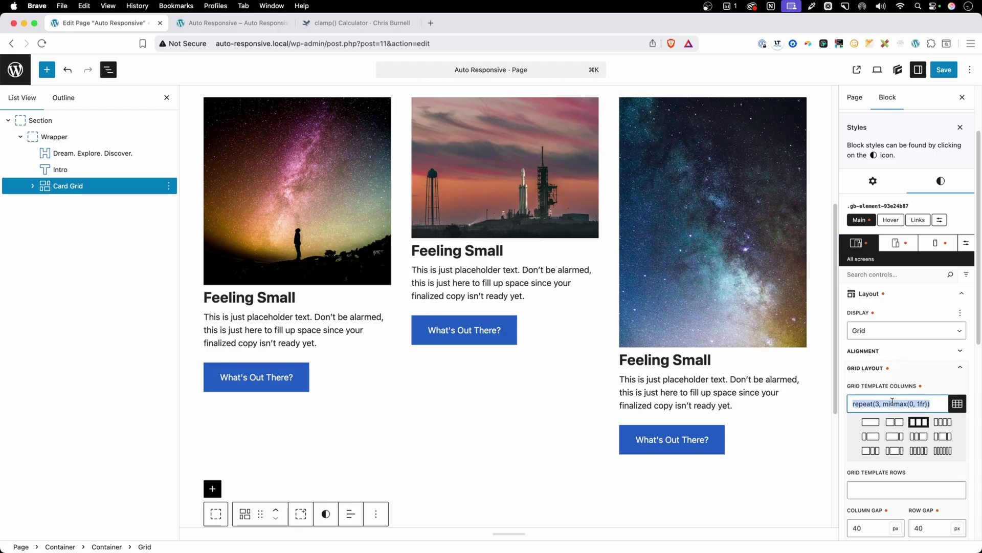
key("BackSpace")
left_click(891, 249)
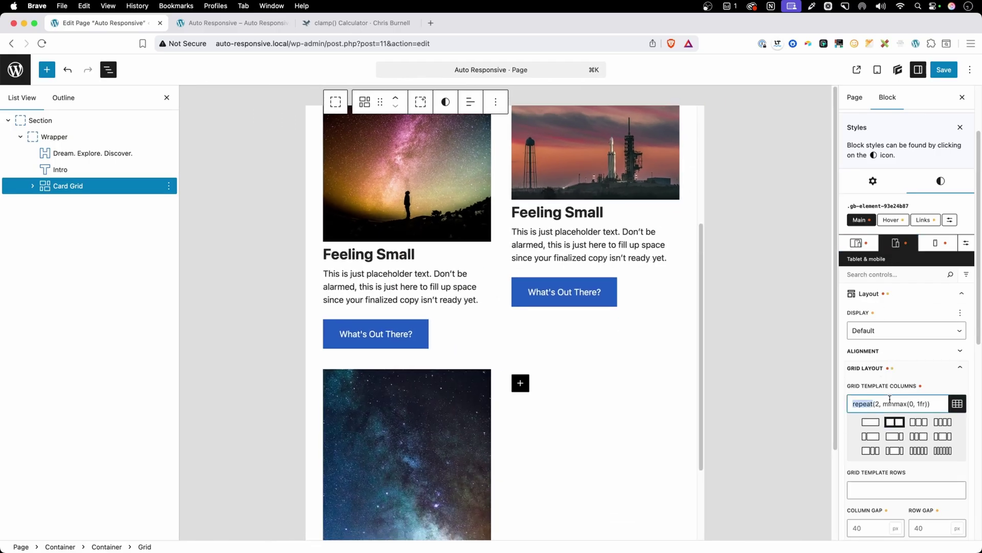
left_click(935, 241)
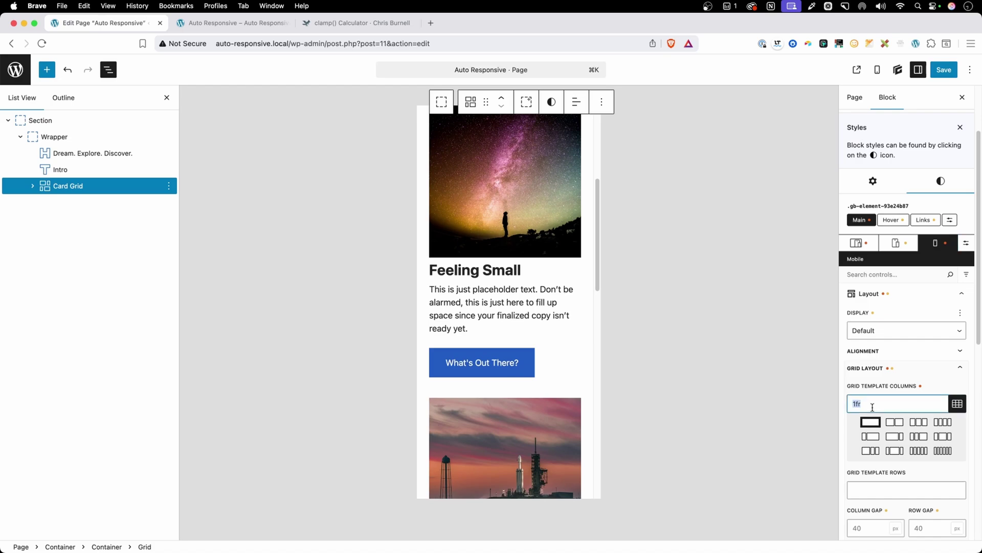
- Set the Card Grid's all-screens template columns to an auto-fit repeat with a minmax minimum of 300px
left_click(864, 245)
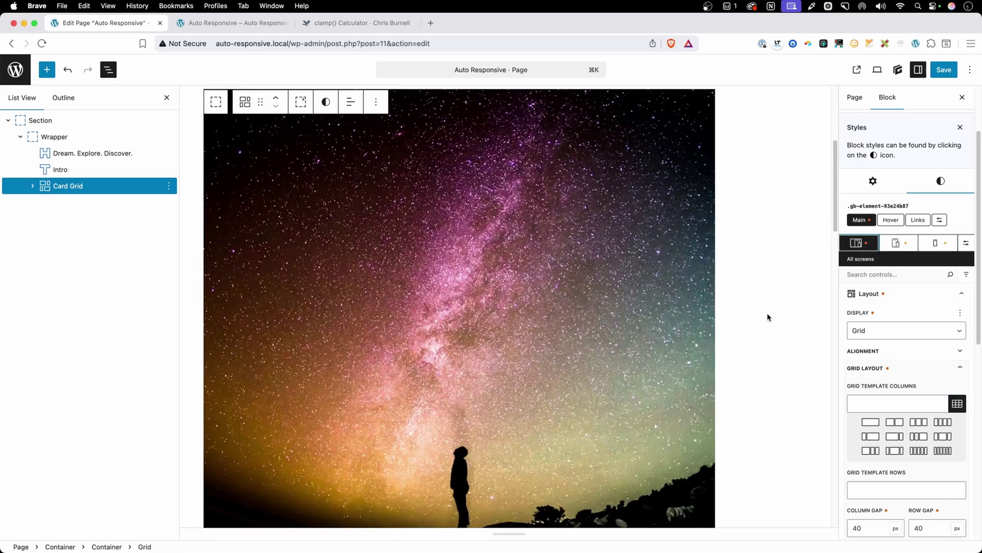
scroll(768, 317, "down", 1)
left_click(892, 403)
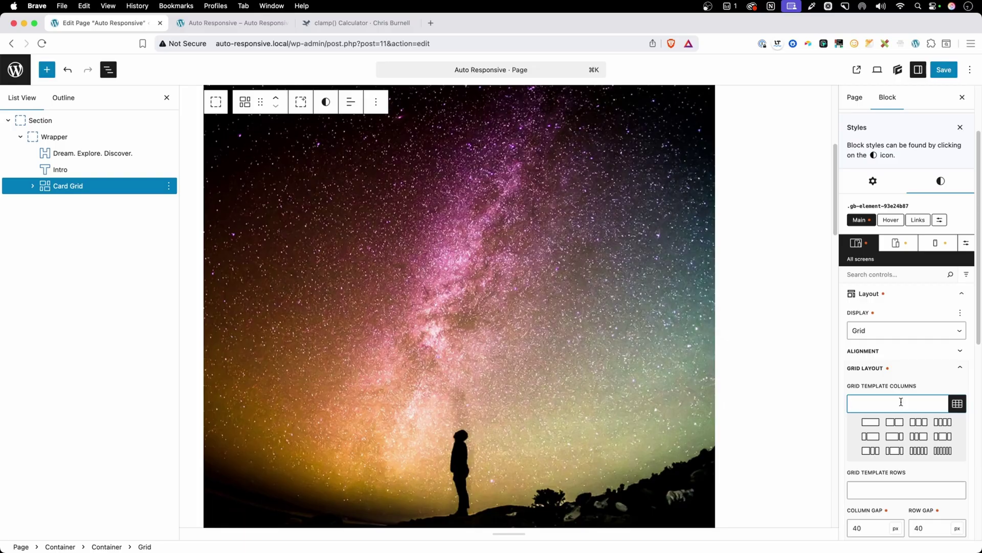
type("repeat(")
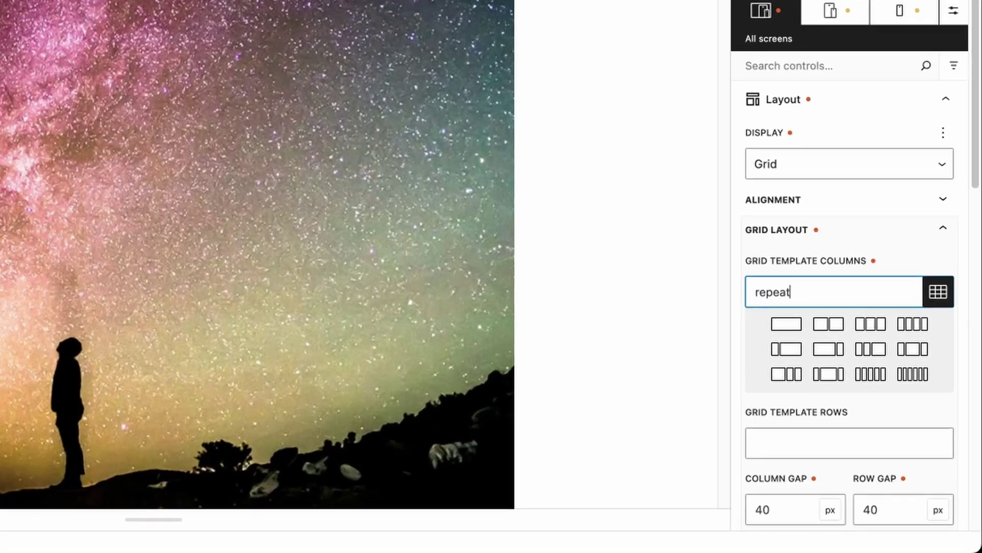
type(")")
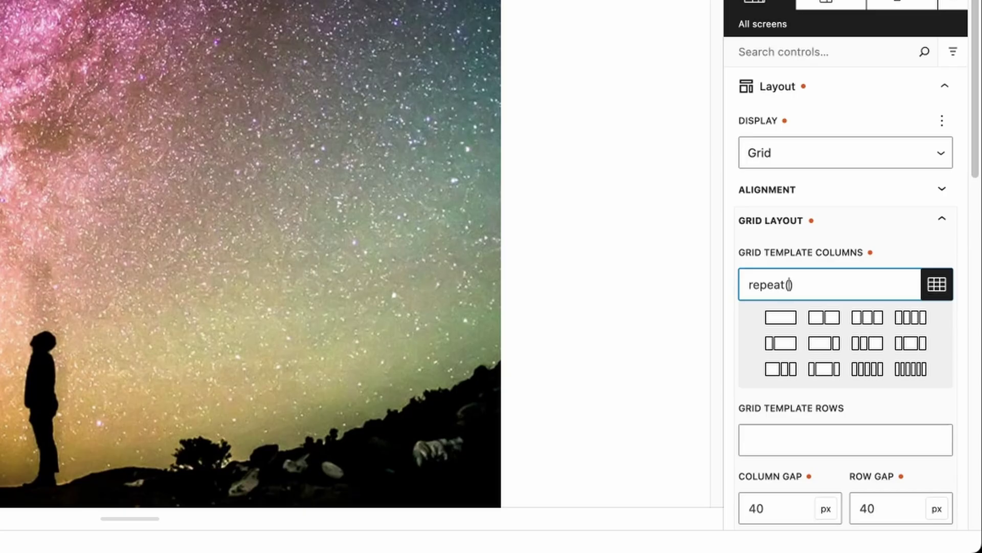
type("auto-fit, minmax")
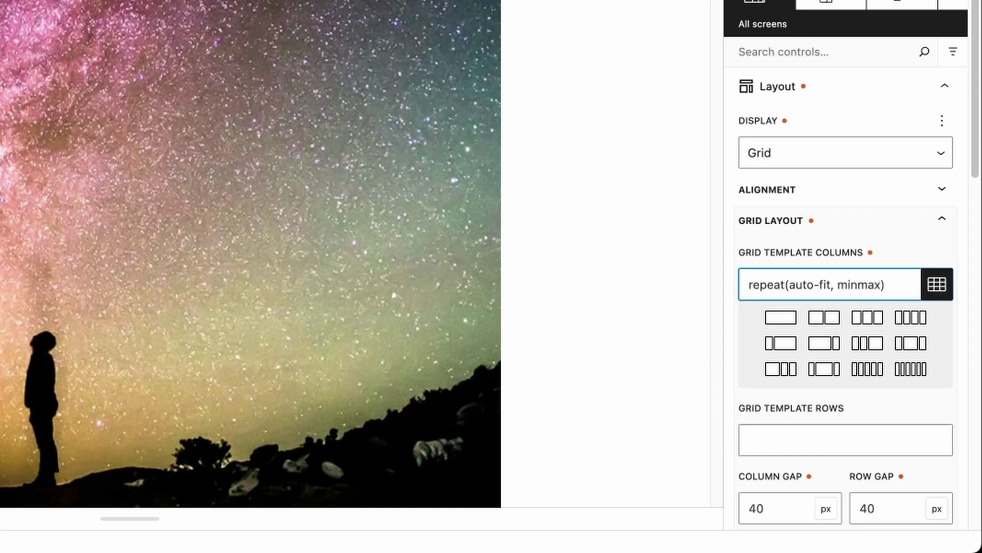
type("(")
type(")")
type("300px")
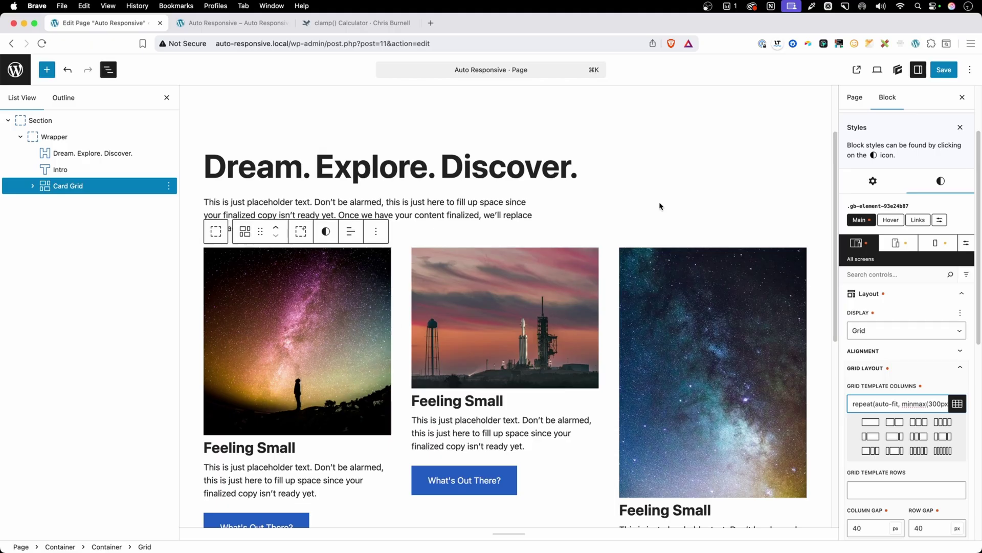
- Save the page and reload its front-end view in the other browser tab
left_click(936, 71)
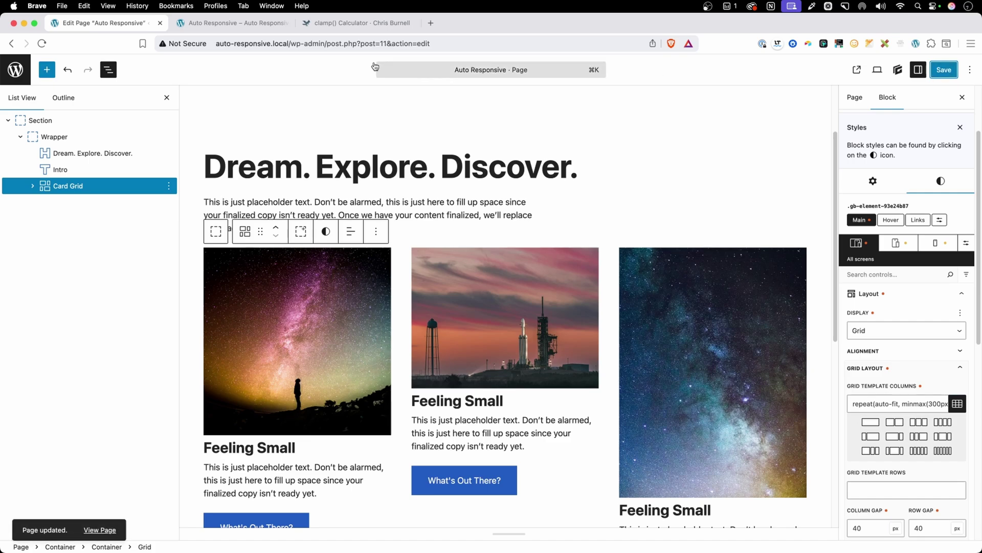
left_click(222, 24)
left_click(272, 44)
key("Return")
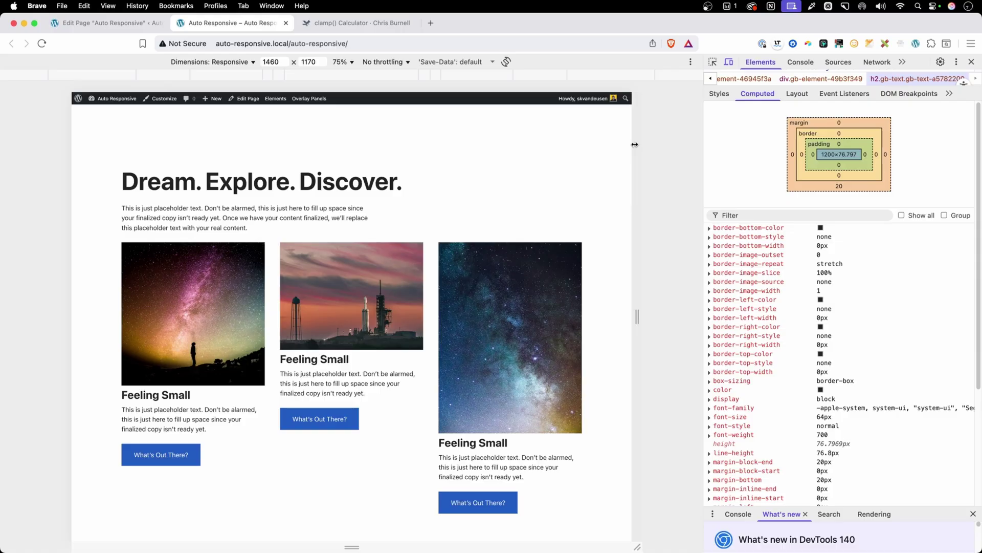
- Narrow and widen the responsive viewport to check how the cards wrap, inspecting the third card's and the section's computed box sizes
left_click_drag(635, 145, 558, 148)
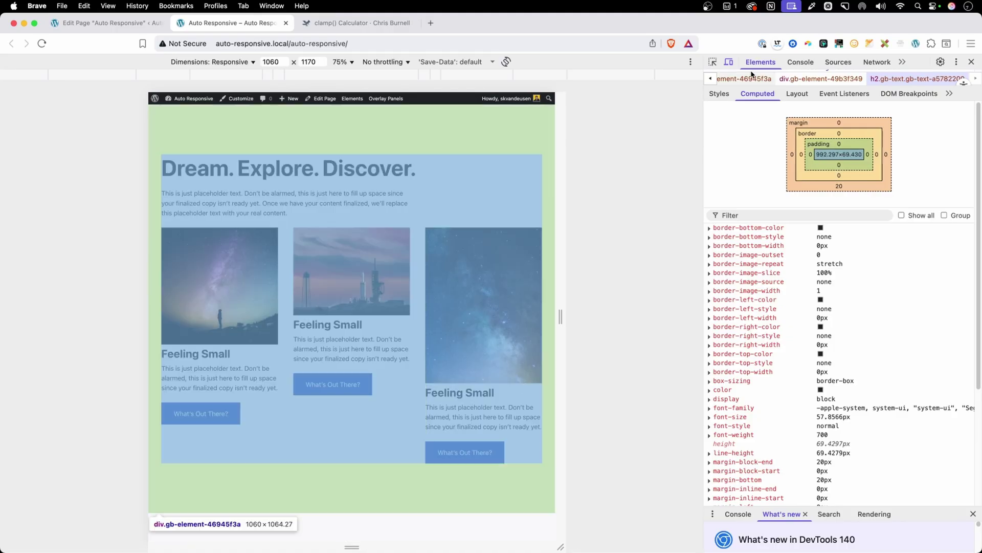
left_click(523, 383)
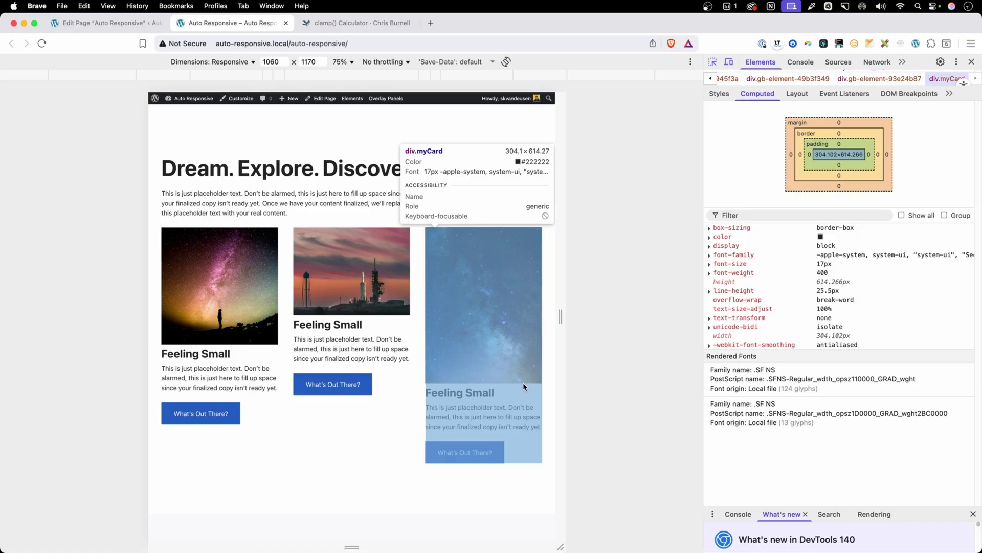
left_click_drag(560, 332, 560, 322)
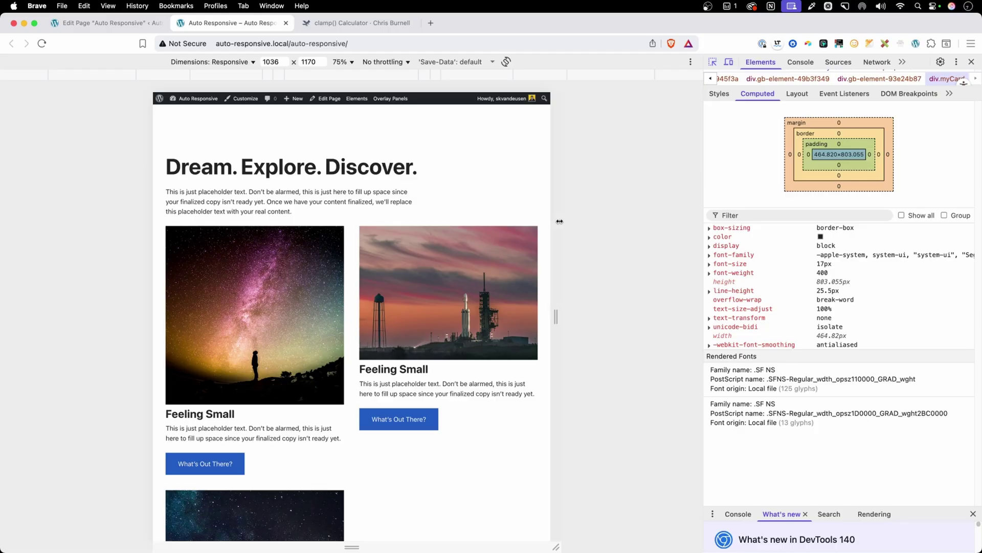
left_click_drag(559, 221, 595, 265)
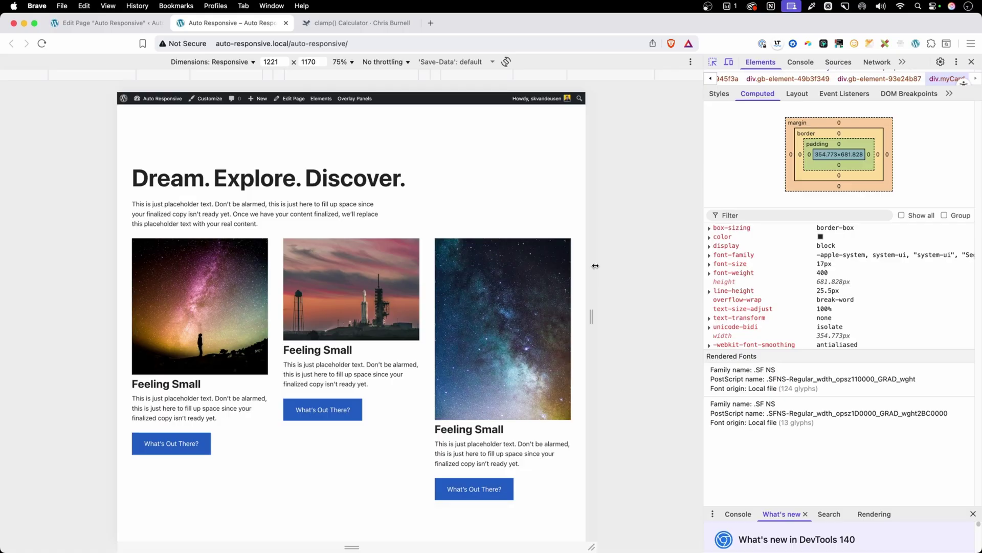
left_click_drag(595, 265, 635, 266)
key("super+shift+c")
left_click(340, 124)
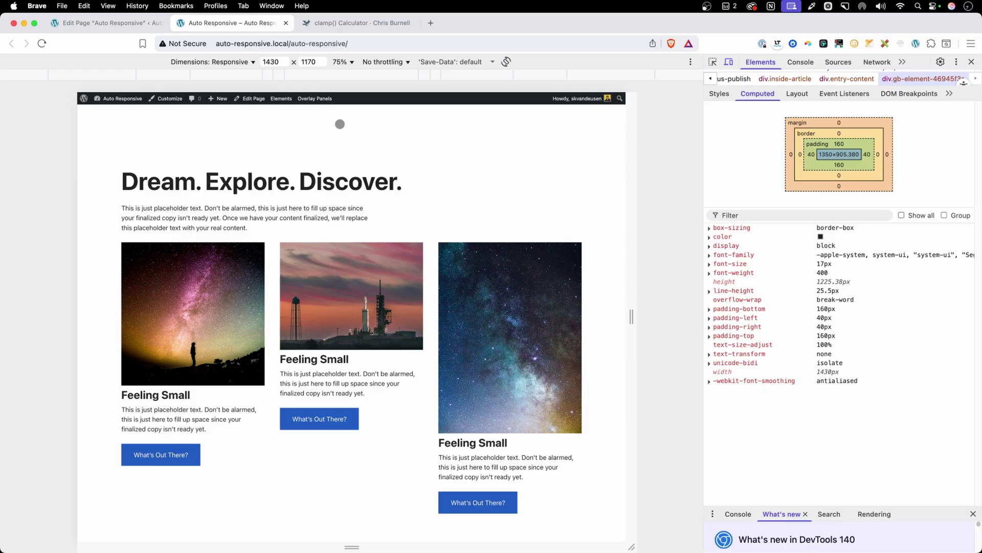
- Try minimum column widths of 400px and 100px in the Card Grid's auto-fit template columns, then restore 300px
left_click(111, 20)
mouse_move(929, 405)
left_mouse_down()
mouse_move(955, 407)
mouse_move(933, 404)
left_mouse_up()
left_click(940, 404)
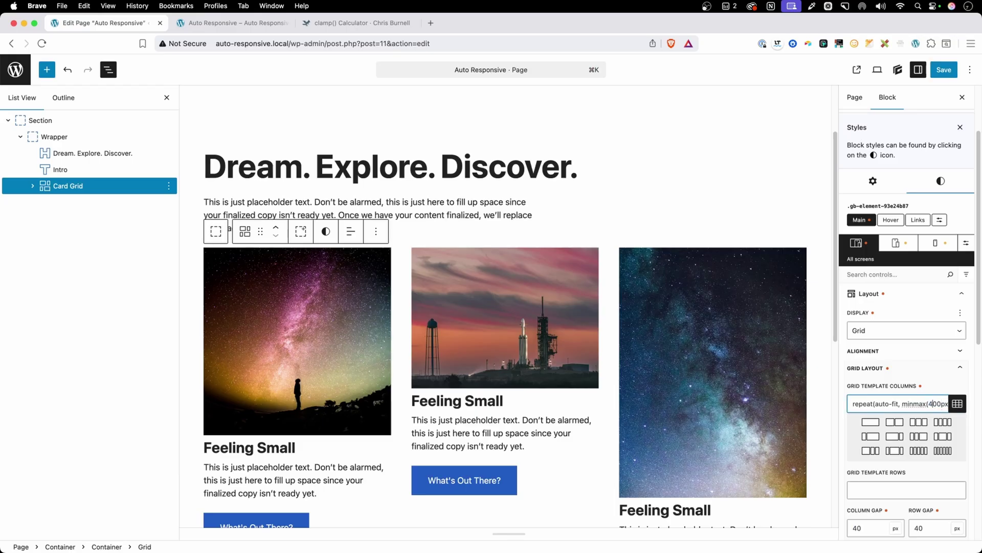
type("4")
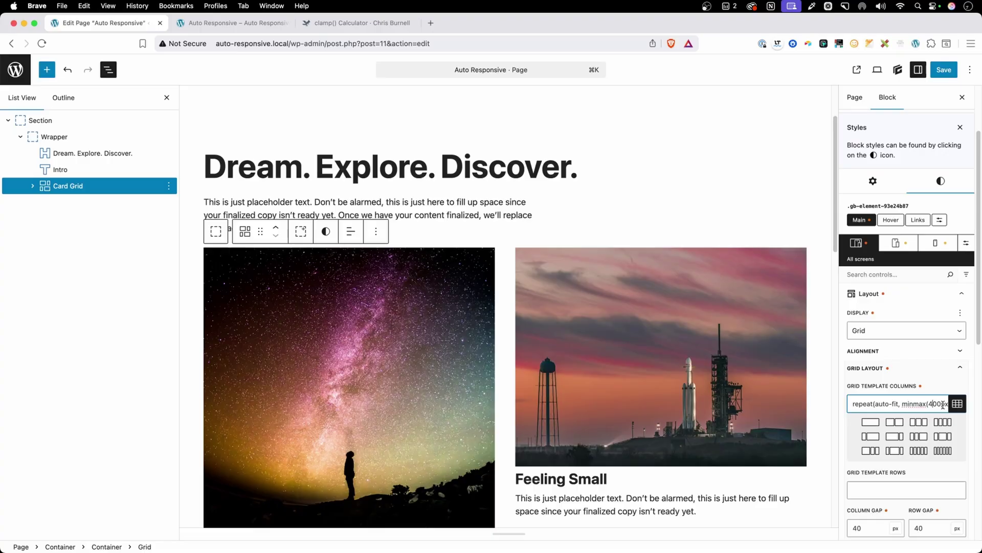
left_click_drag(933, 404, 927, 404)
type("1")
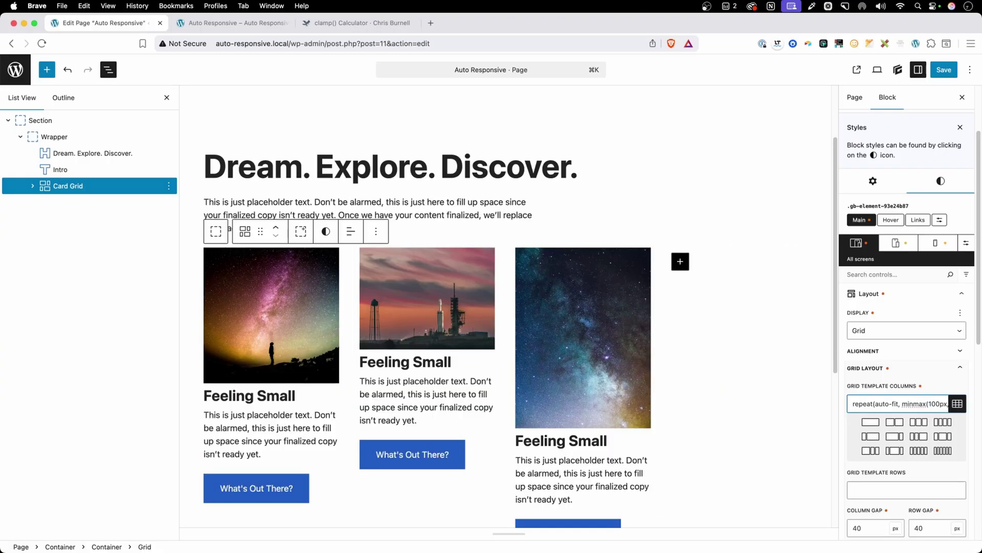
left_click_drag(899, 404, 882, 404)
left_click(879, 403)
left_click_drag(929, 404, 937, 404)
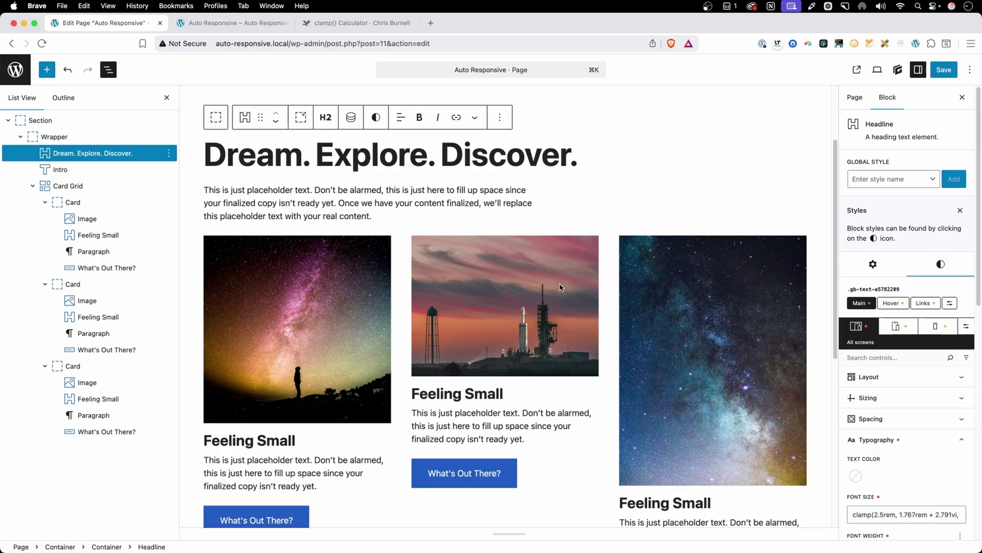
- Edit the first card image's .card-img global style, setting its height to 200px and its width to 100%
left_click(268, 318)
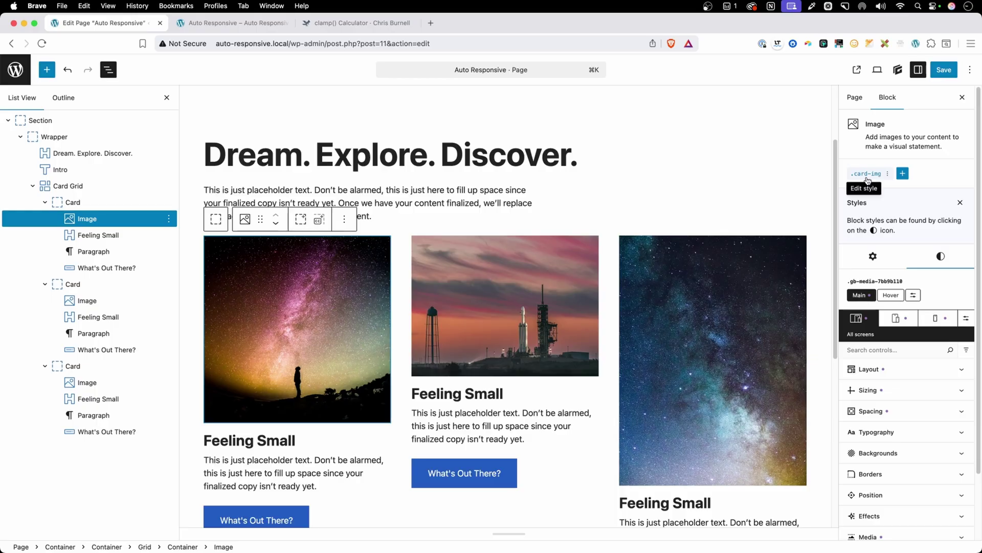
left_click(867, 178)
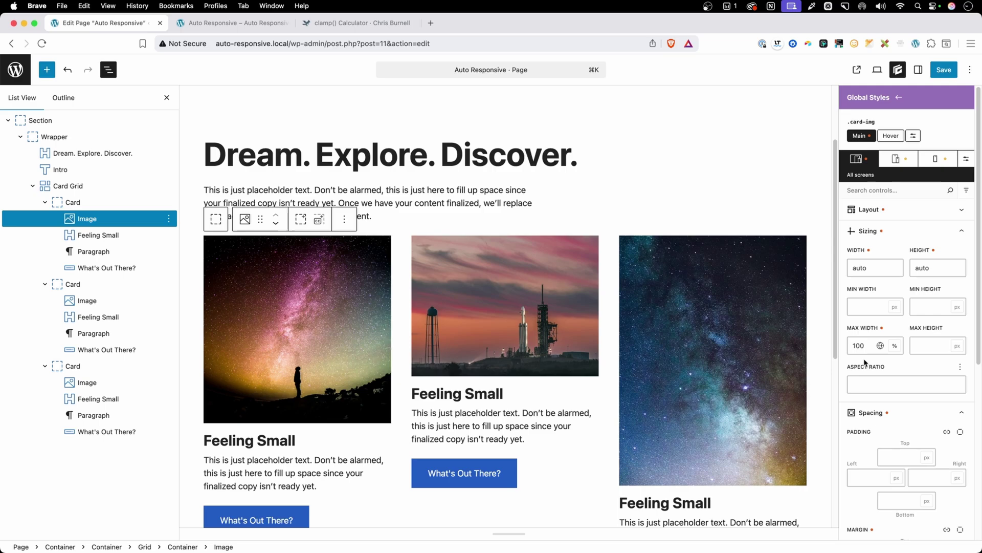
double_click(933, 272)
type("200")
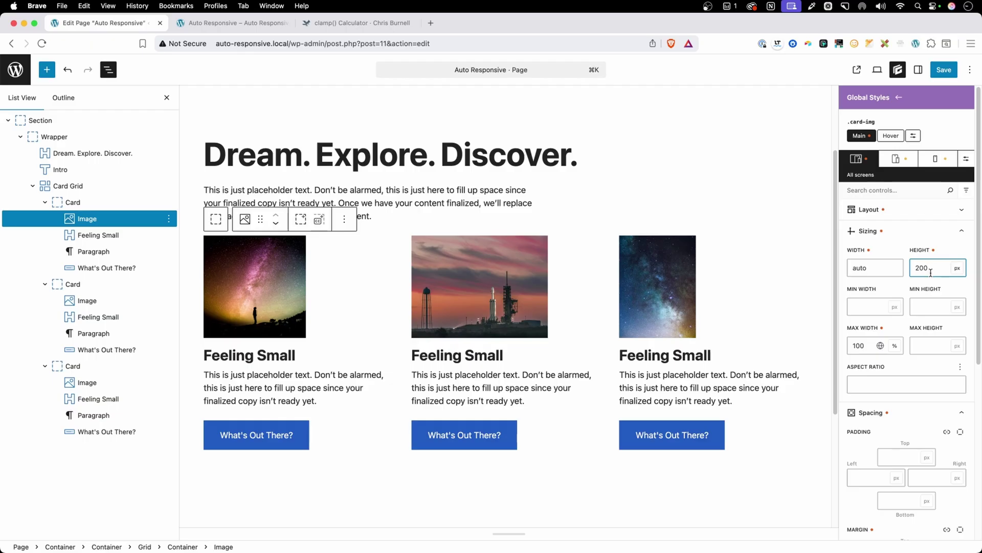
left_click(897, 262)
type("100%")
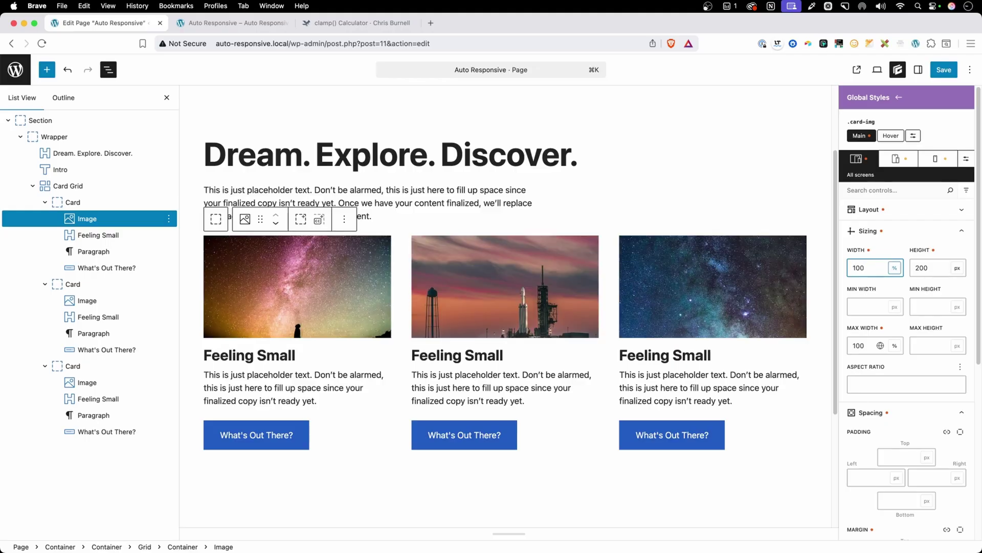
- Compare the card images' proportions across the tablet, mobile and all-screens previews
left_click(896, 160)
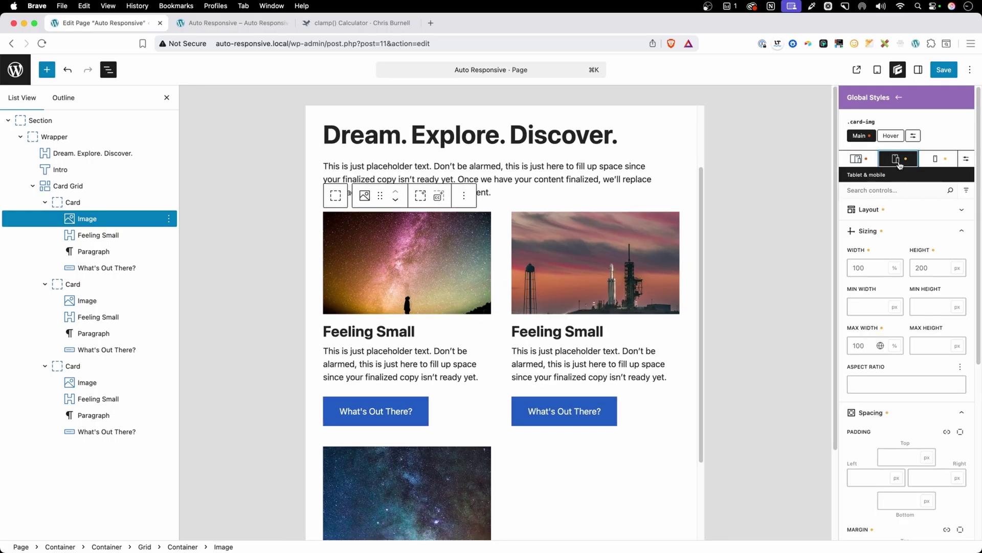
left_click(929, 164)
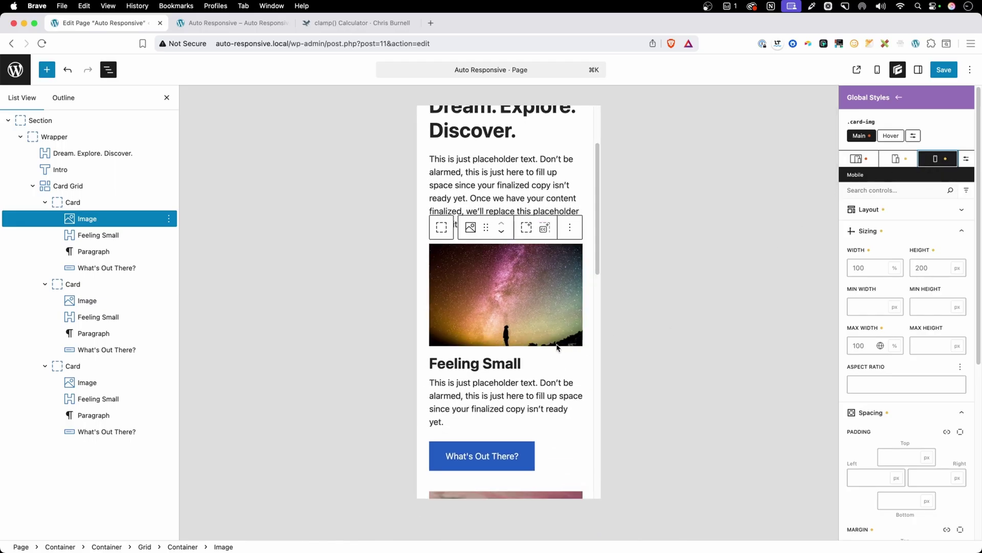
left_click(856, 163)
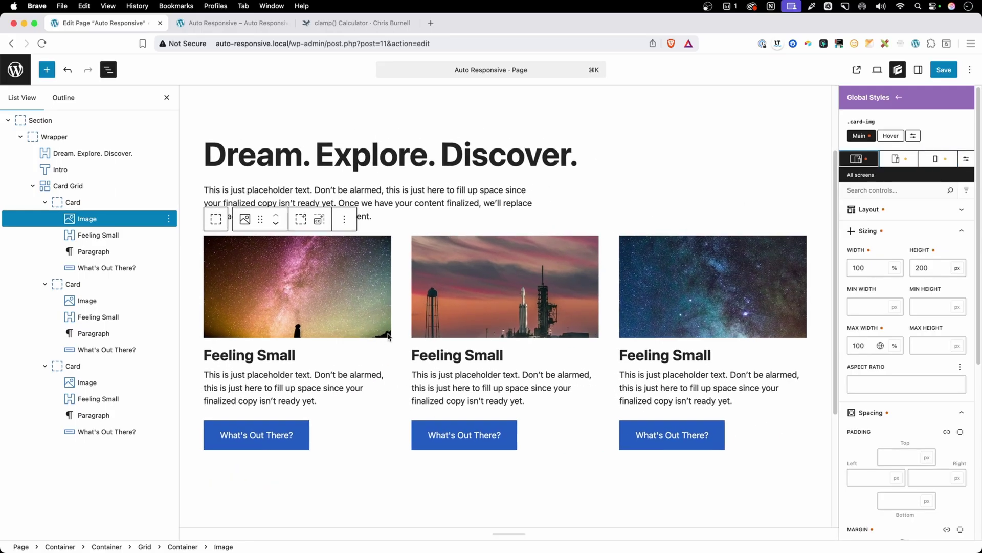
left_click(937, 159)
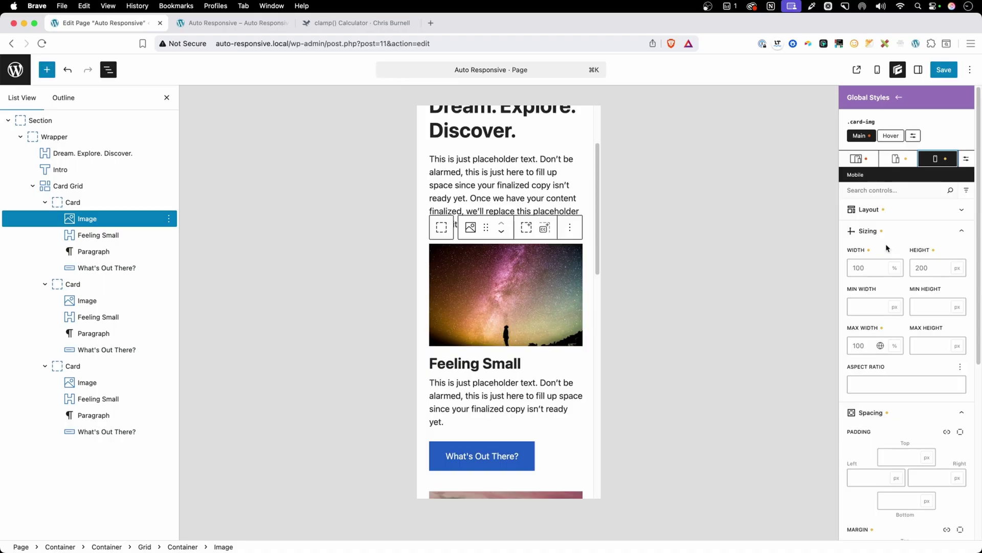
left_click(855, 159)
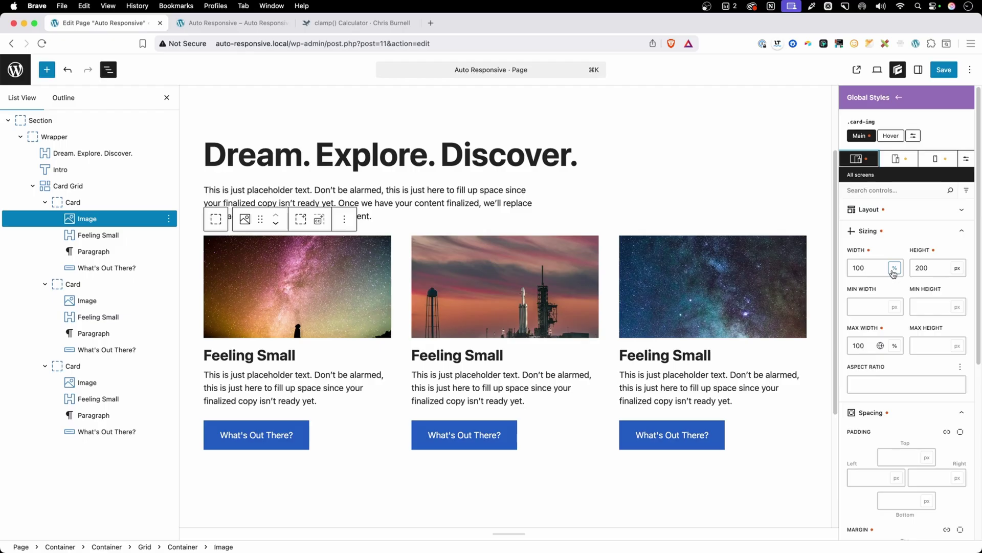
- Set the .card-img style's height to auto and its aspect ratio to 16/9 for all screens
double_click(921, 266)
type("auto")
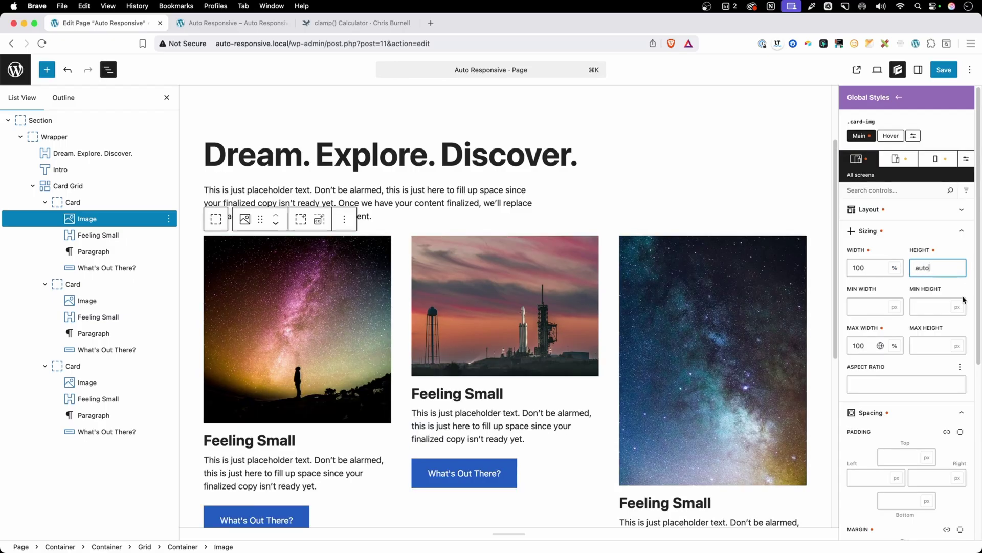
left_click(930, 388)
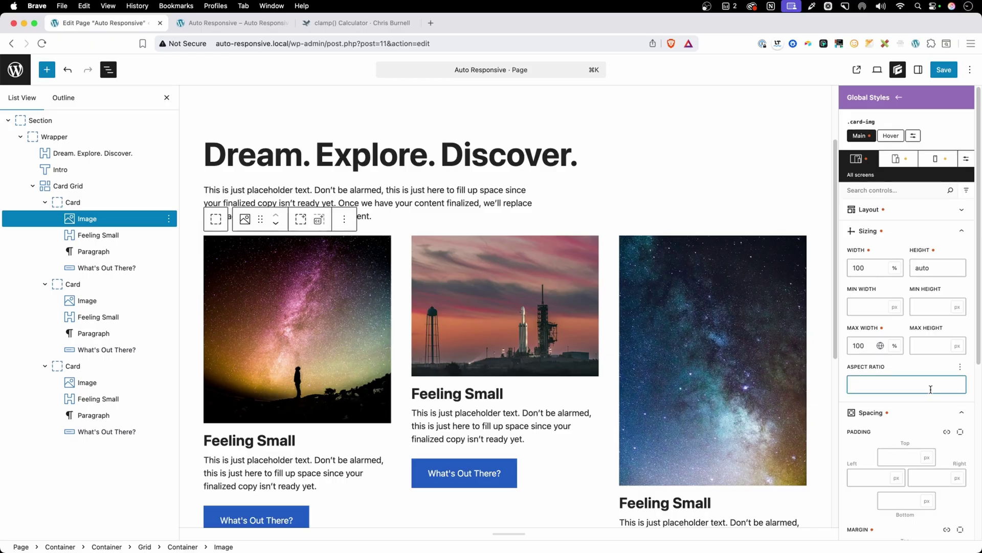
type("16/9")
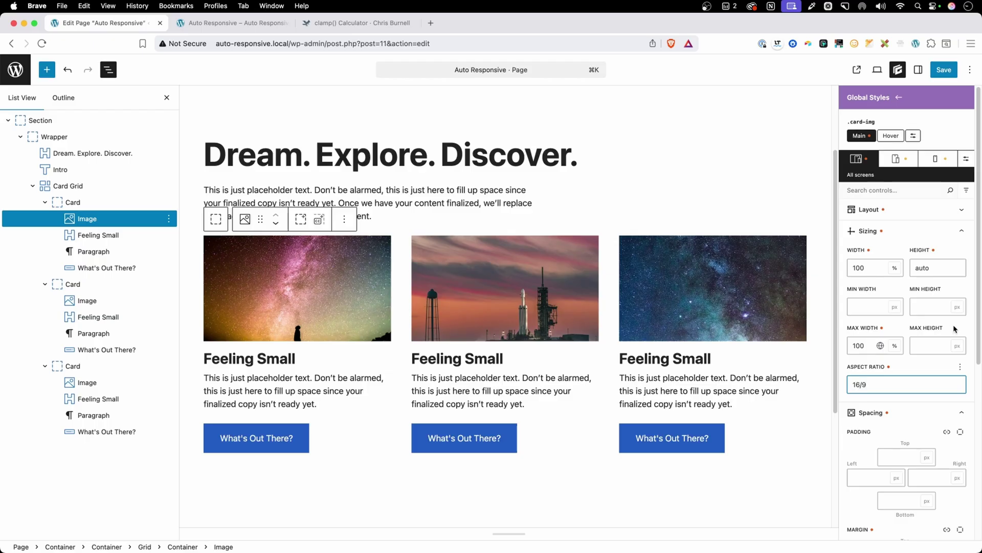
- Check the 16/9 card images in each breakpoint preview and while resizing the front-end page's responsive viewport
left_click(894, 159)
left_click(936, 159)
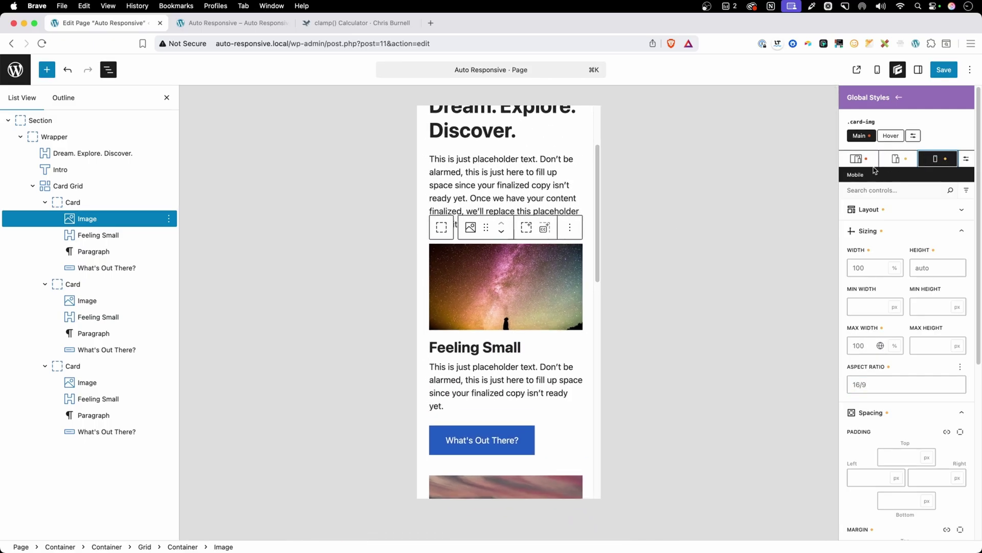
left_click(896, 159)
left_click(859, 160)
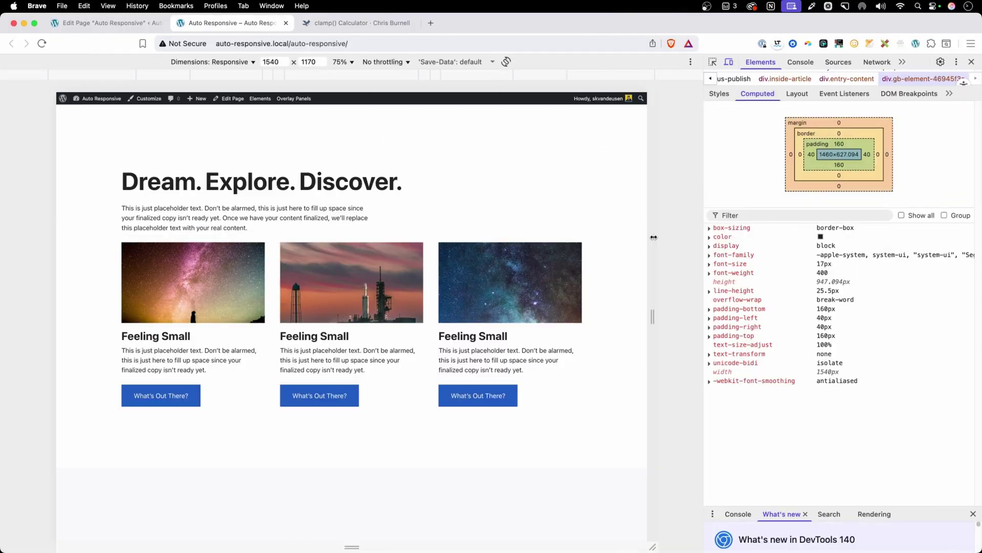
mouse_move(658, 241)
left_mouse_down()
mouse_move(507, 242)
mouse_move(485, 245)
mouse_move(492, 259)
mouse_move(427, 253)
mouse_move(662, 246)
mouse_move(443, 247)
mouse_move(649, 254)
left_mouse_up()
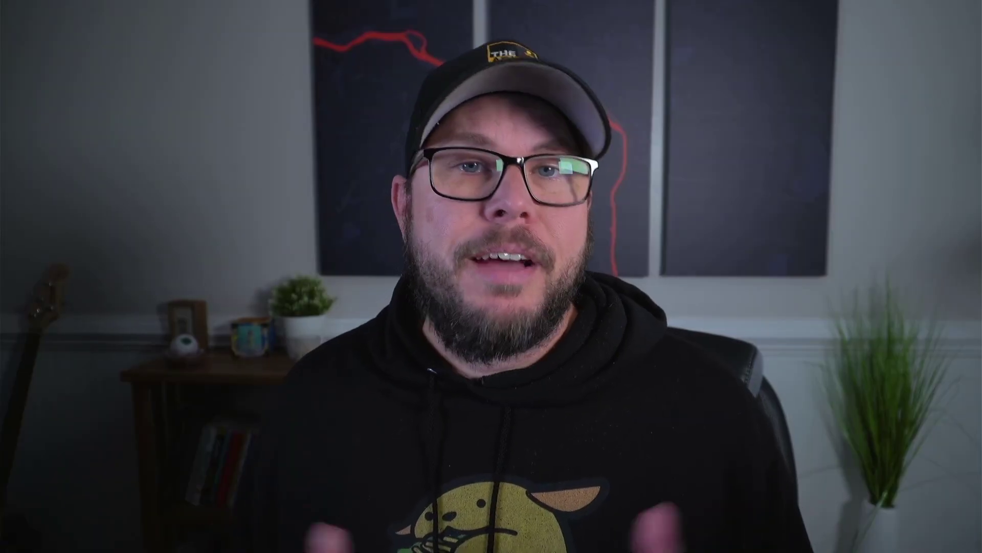